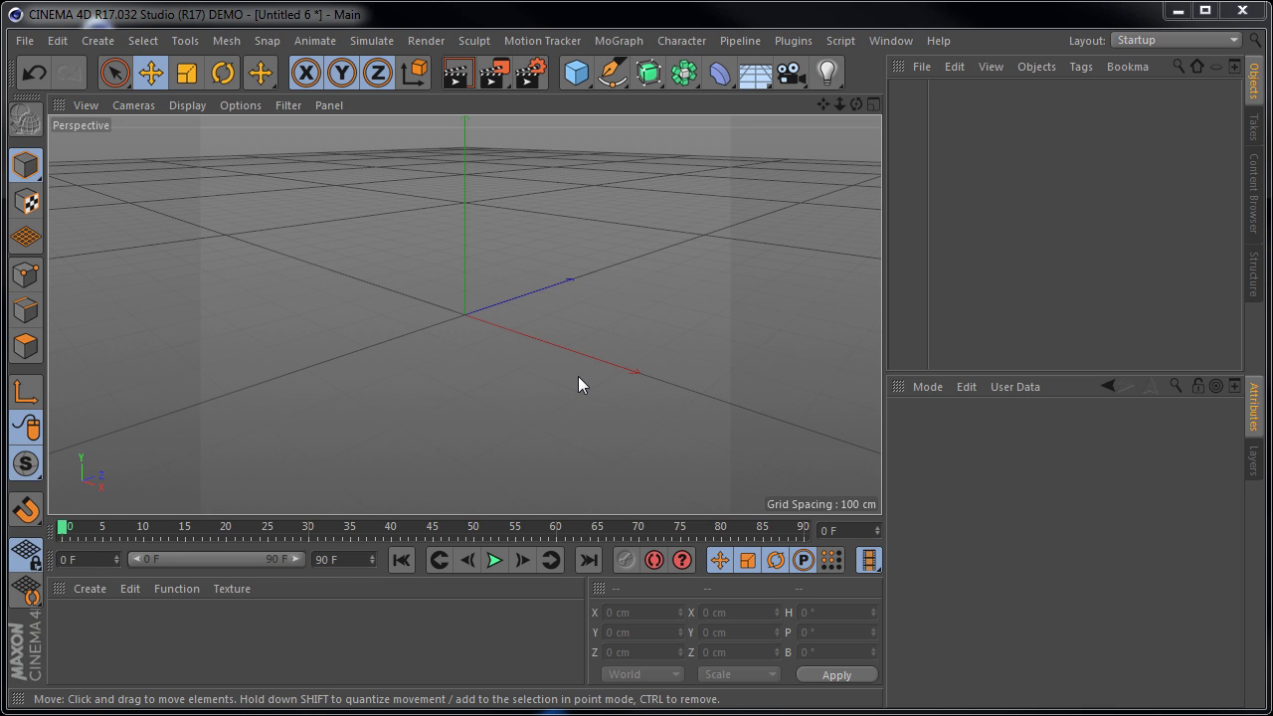
Add a cube and flatten it into a thin slab about 108 cm wide
left_click(576, 72)
left_click(687, 364)
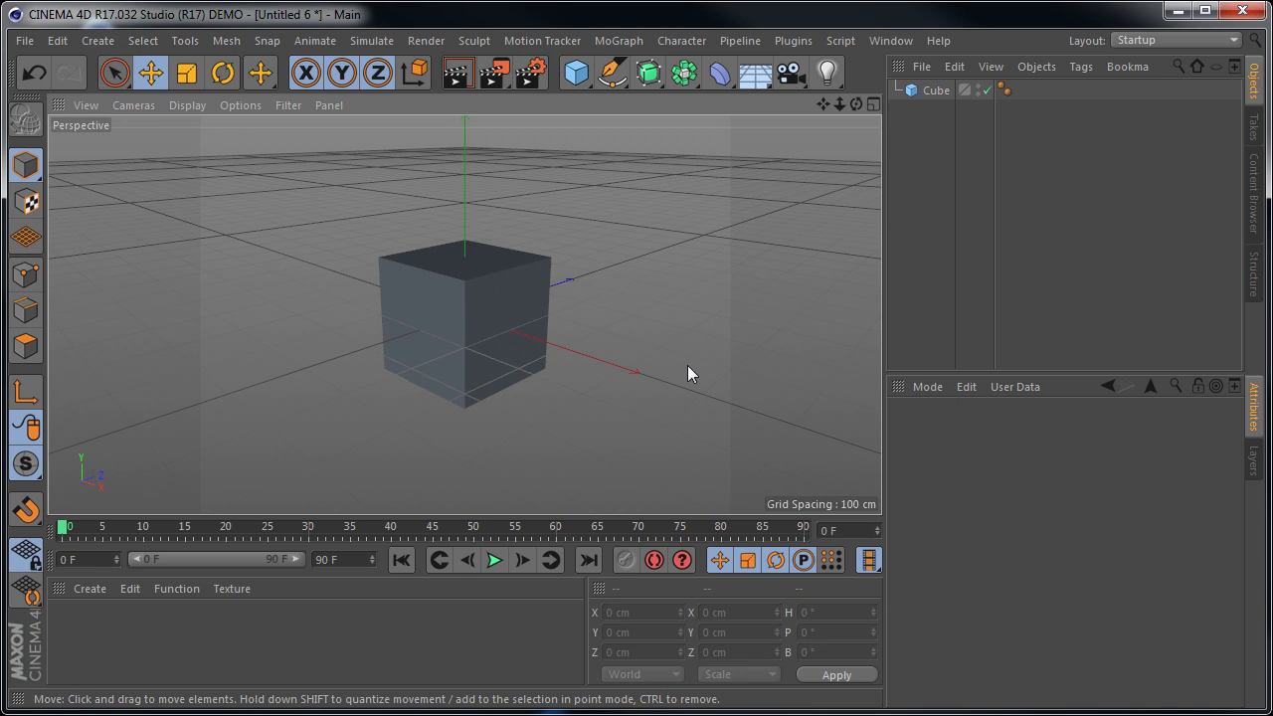
left_click(438, 343)
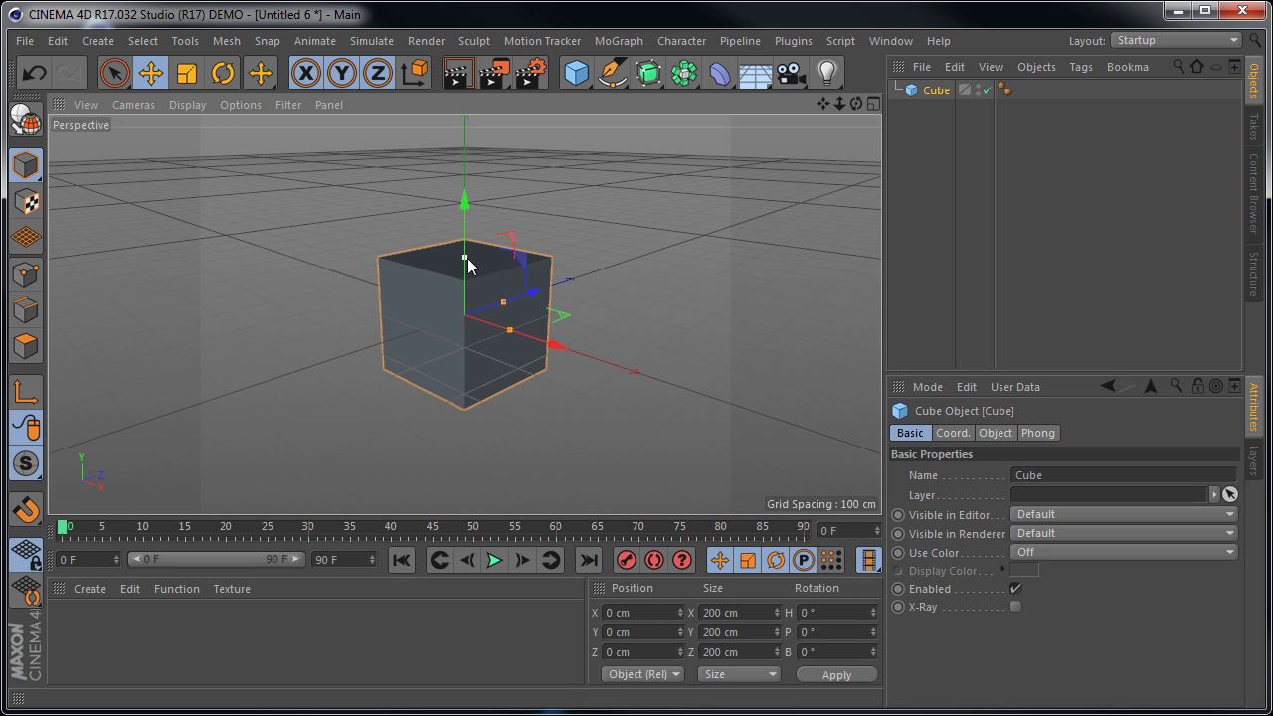
mouse_move(468, 258)
left_mouse_down()
mouse_move(471, 311)
mouse_move(592, 301)
left_mouse_up()
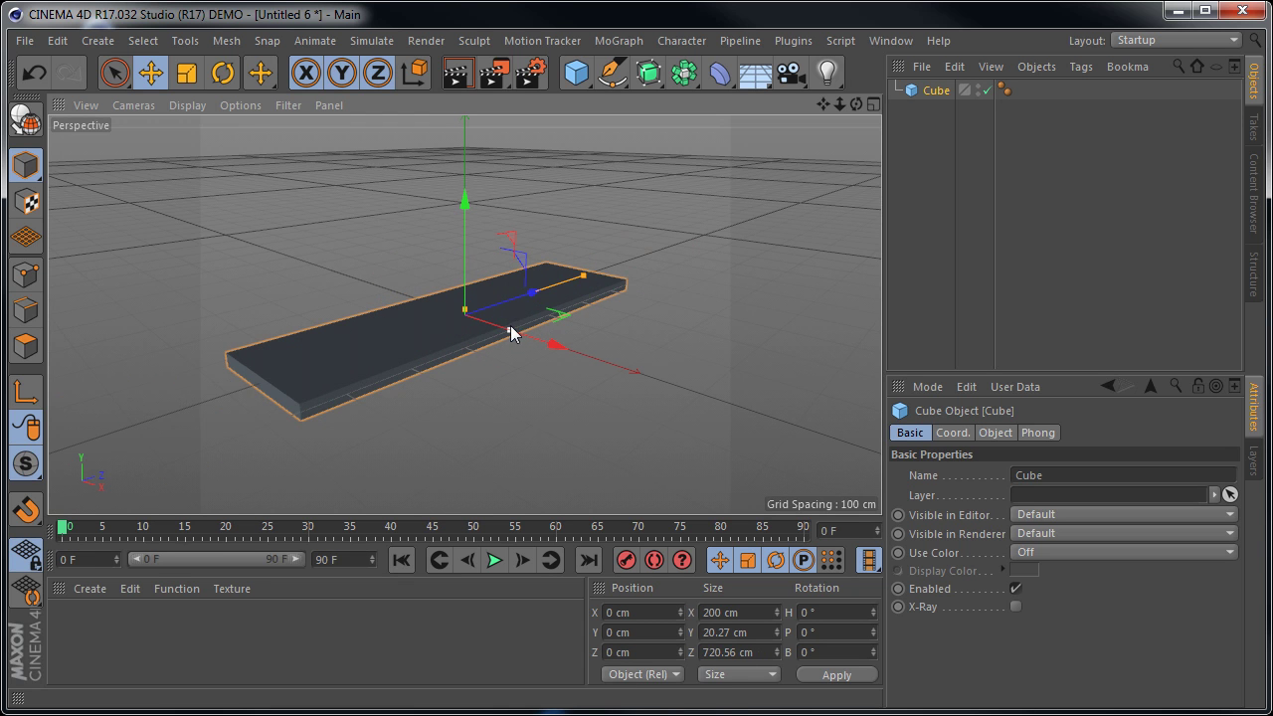
left_click_drag(509, 329, 488, 323)
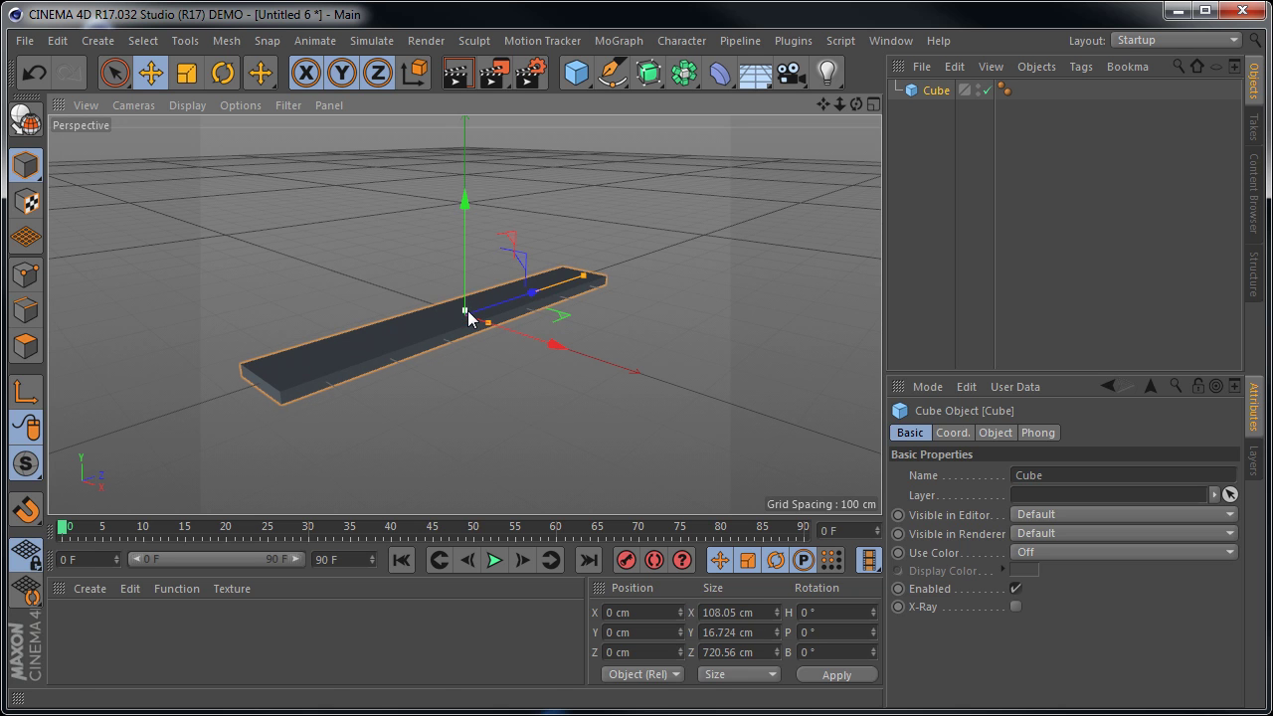
Reselect the slab and widen it to about 249 cm
left_click(686, 332)
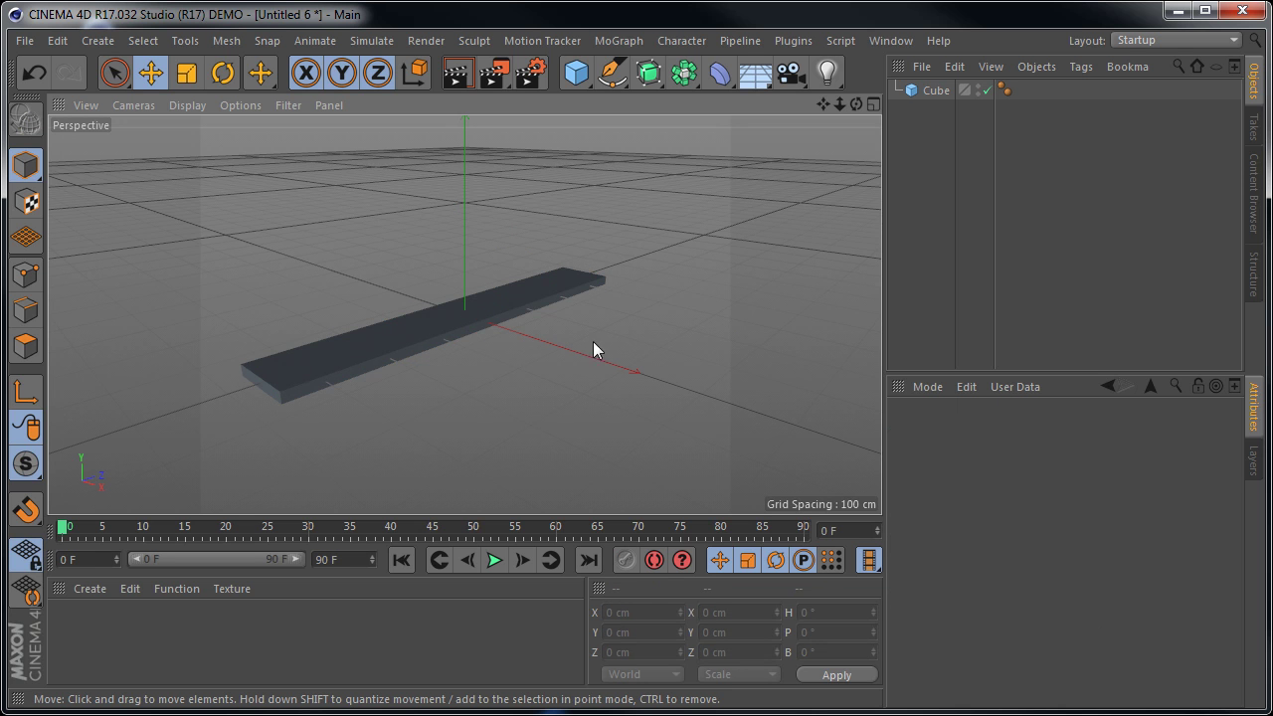
left_click(386, 352)
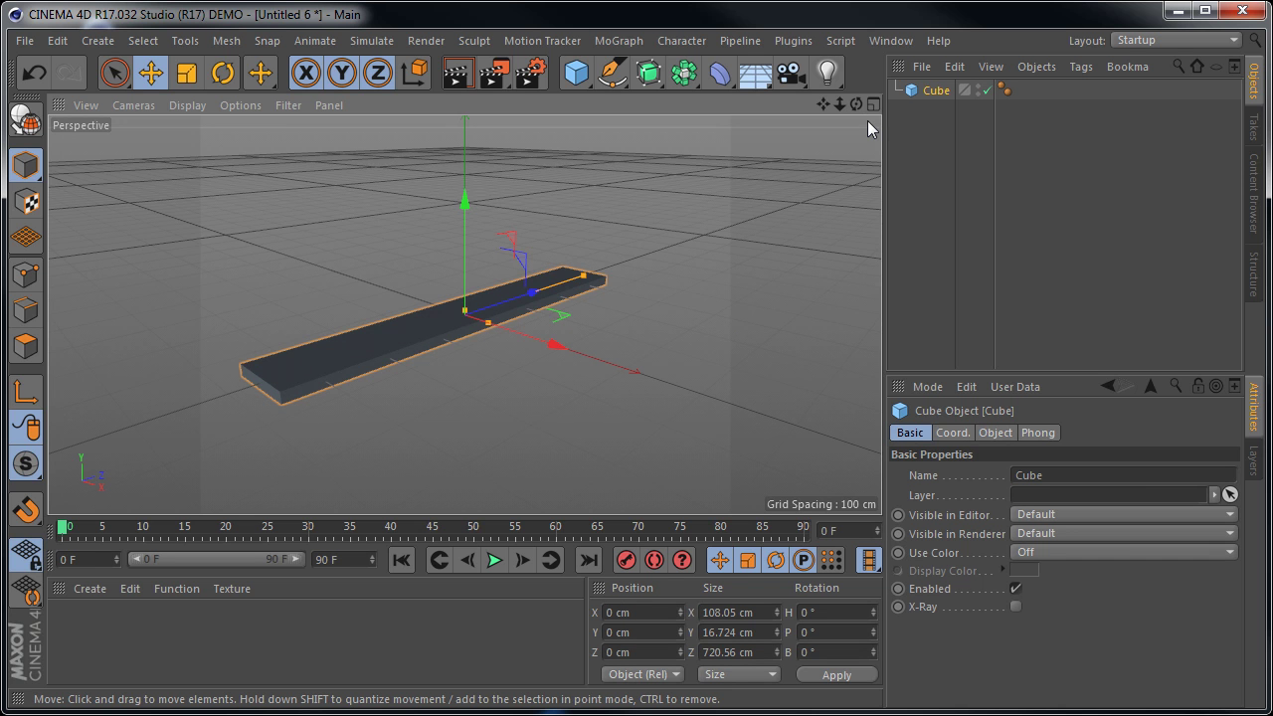
left_click(684, 330)
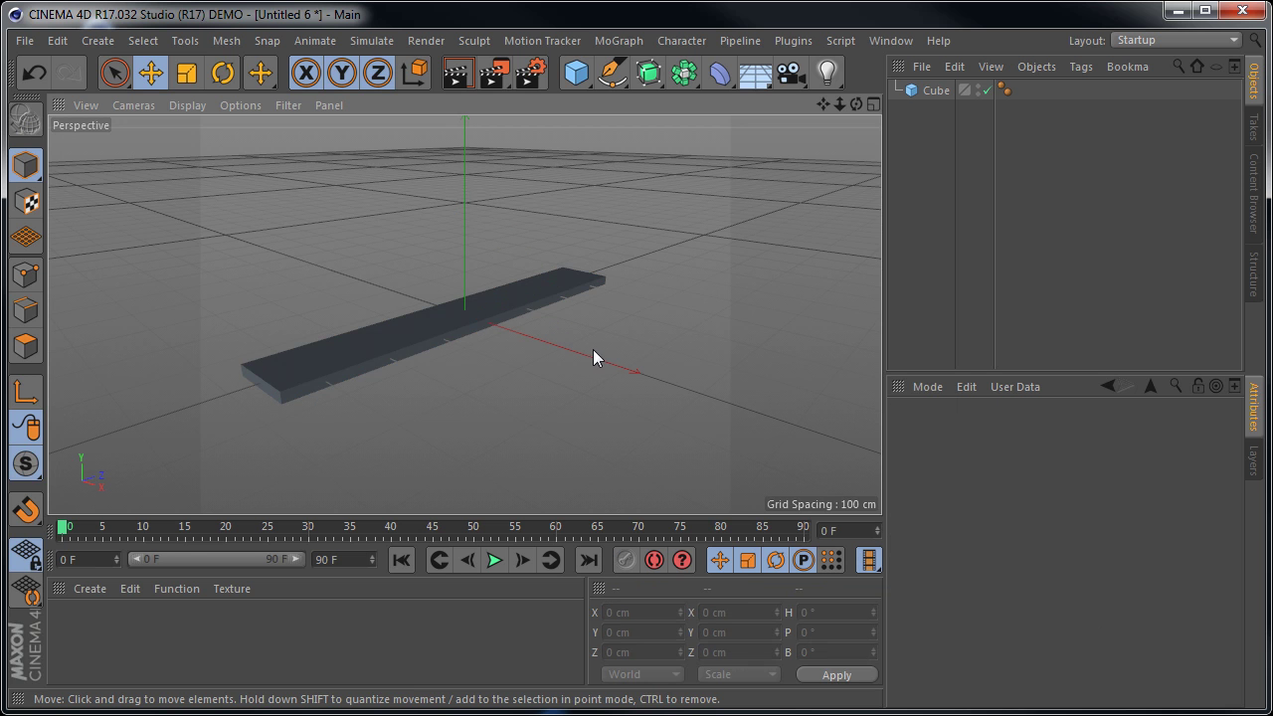
left_click(472, 334)
left_click_drag(491, 318, 568, 354)
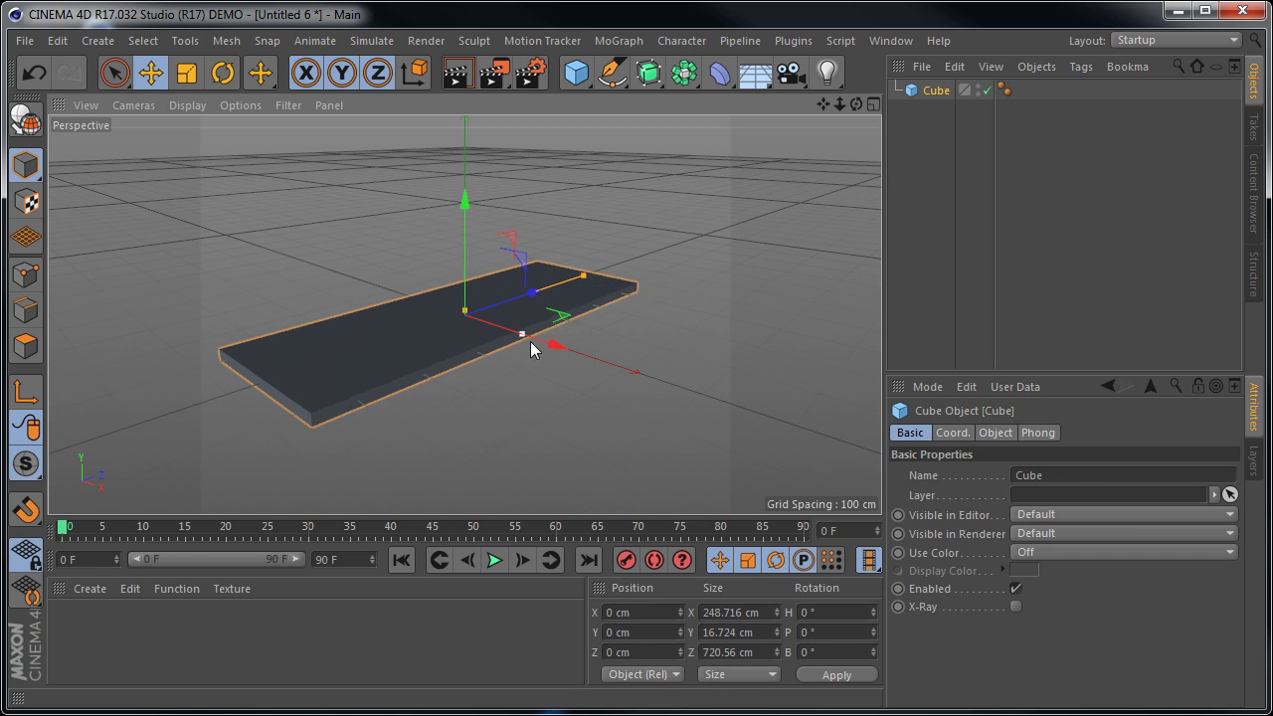
Delete the slab and add a 400 × 100 × 400 cm Tube from the primitives palette
left_click(792, 188)
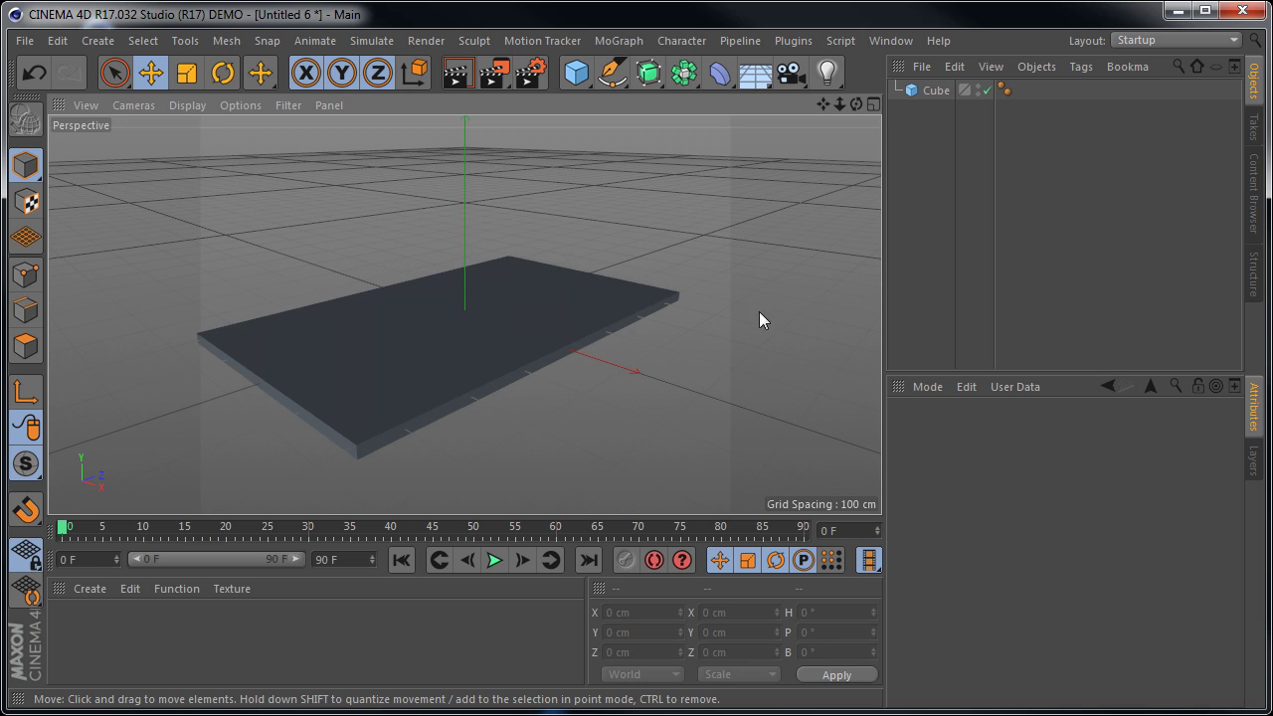
left_click(408, 409)
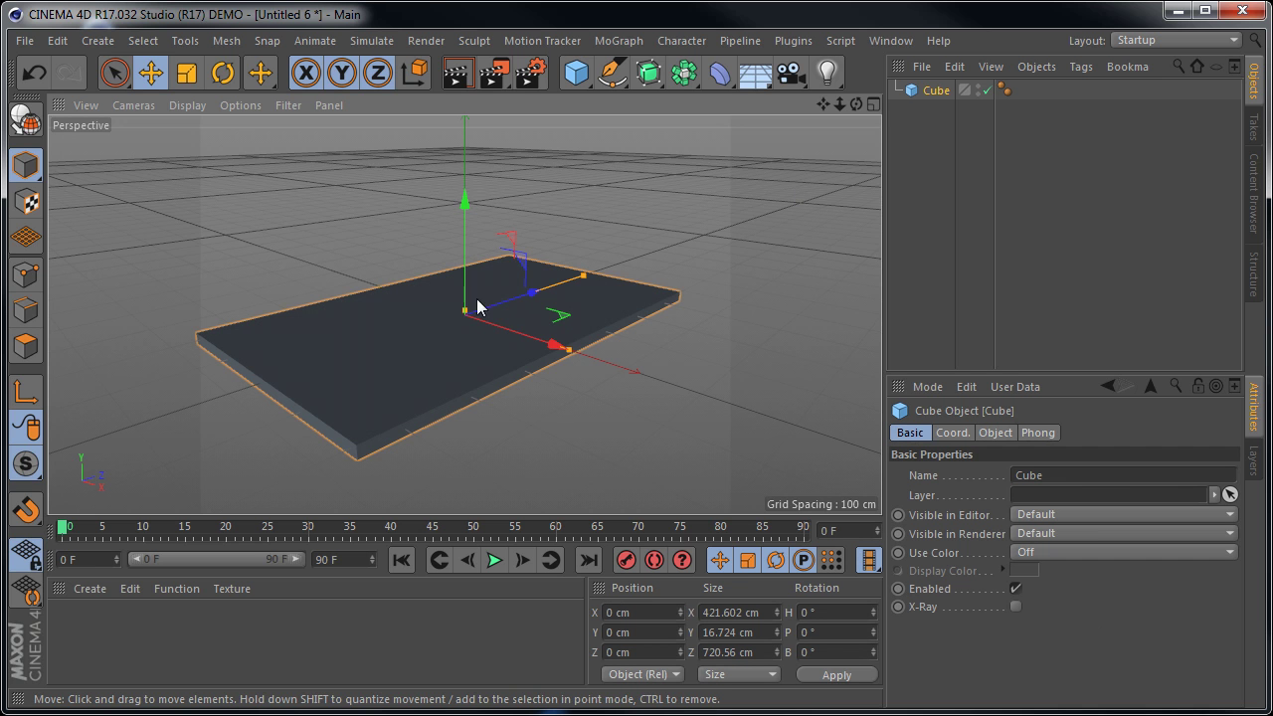
left_click(713, 344)
left_click(555, 338)
key("Delete")
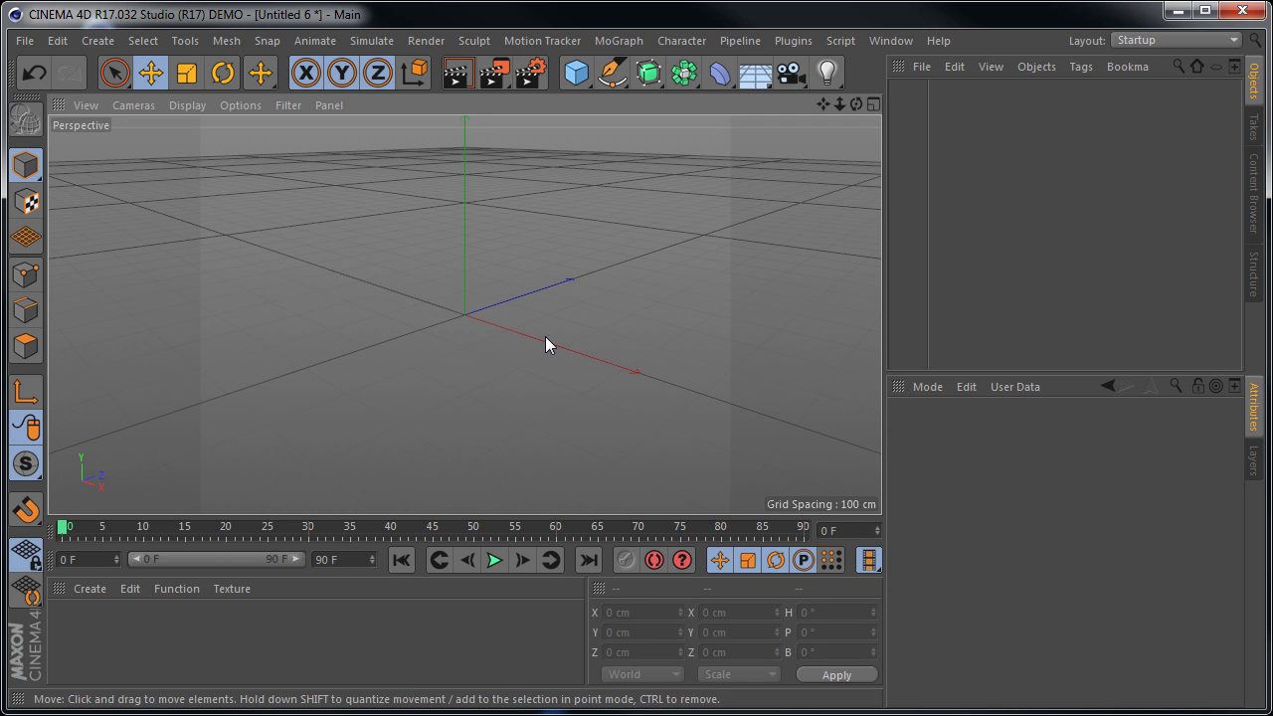
left_click(581, 84)
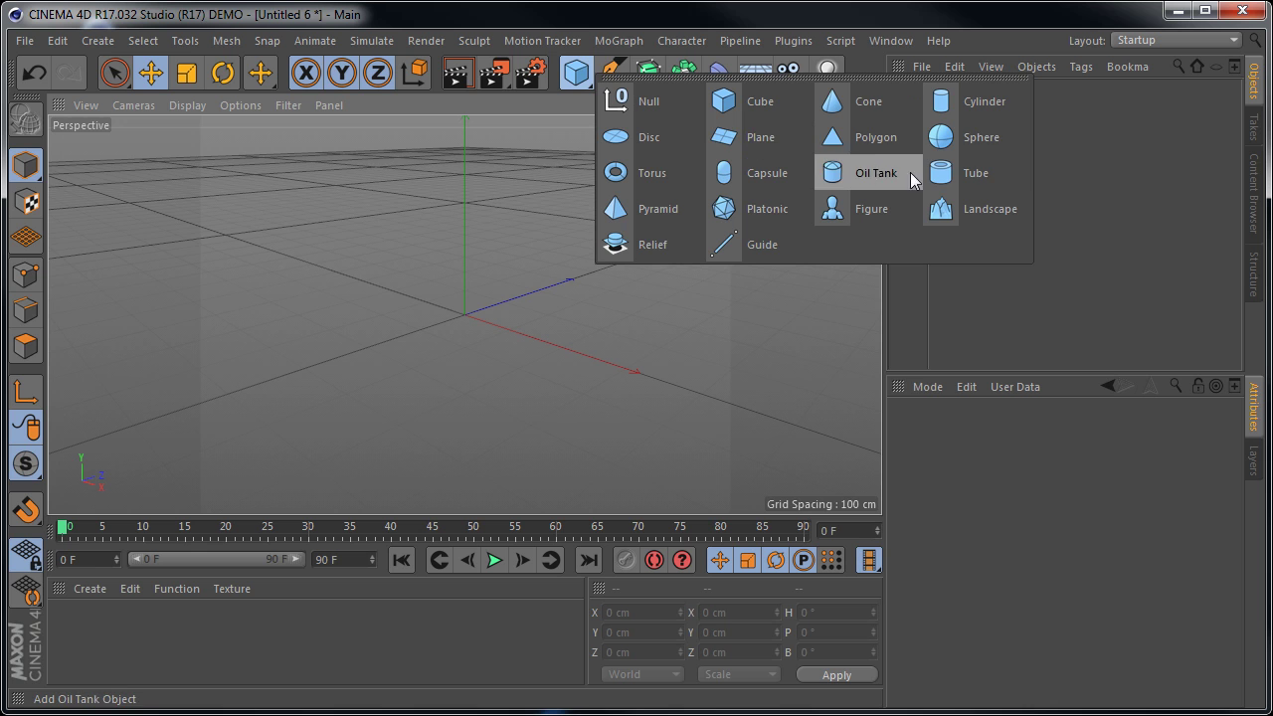
left_click(947, 172)
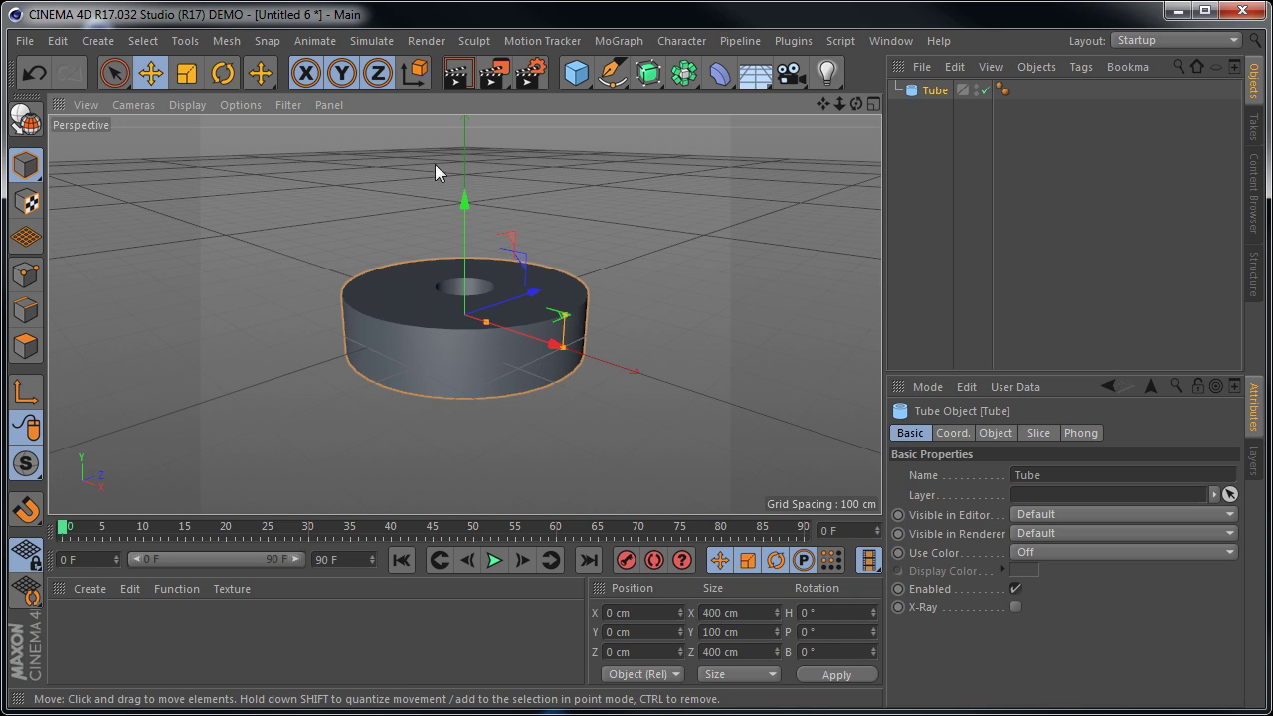
mouse_move(614, 256)
left_mouse_down("alt")
mouse_move(637, 411)
mouse_move(611, 298)
mouse_move(591, 375)
mouse_move(600, 431)
mouse_move(586, 180)
mouse_move(586, 389)
mouse_move(609, 348)
mouse_move(596, 314)
left_mouse_up("alt")
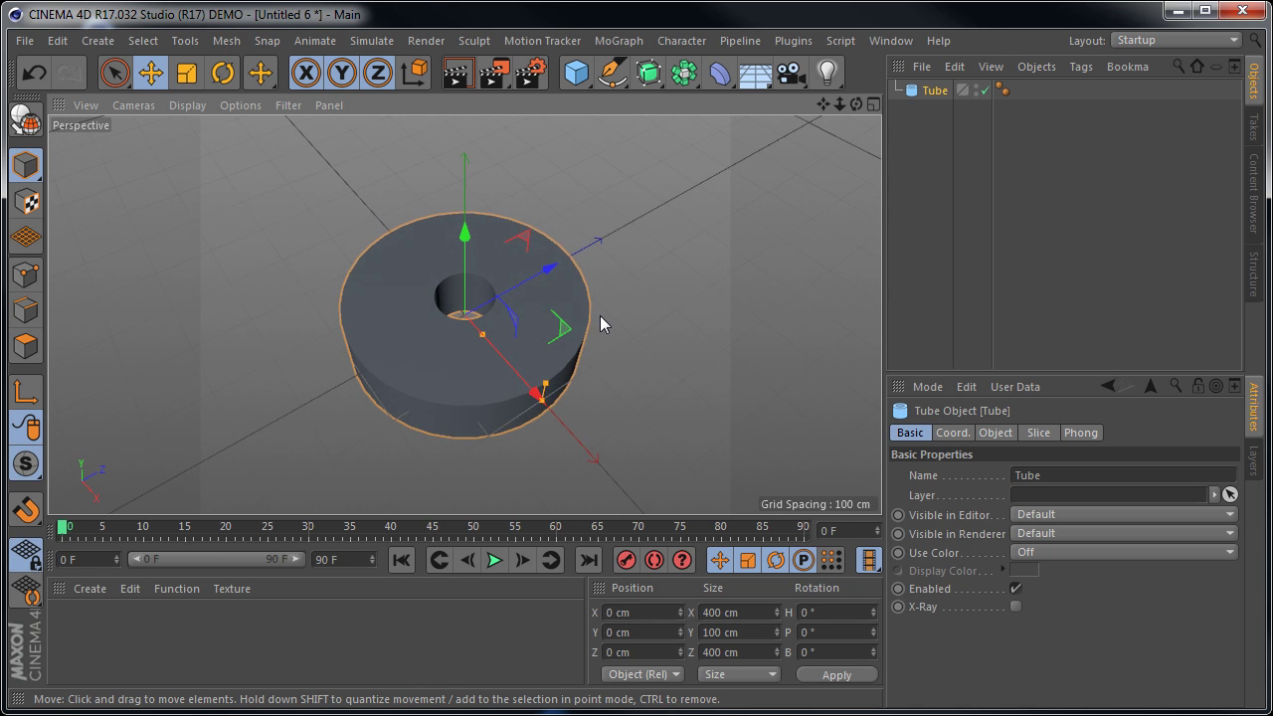
left_click_drag(623, 365, 609, 270, "alt")
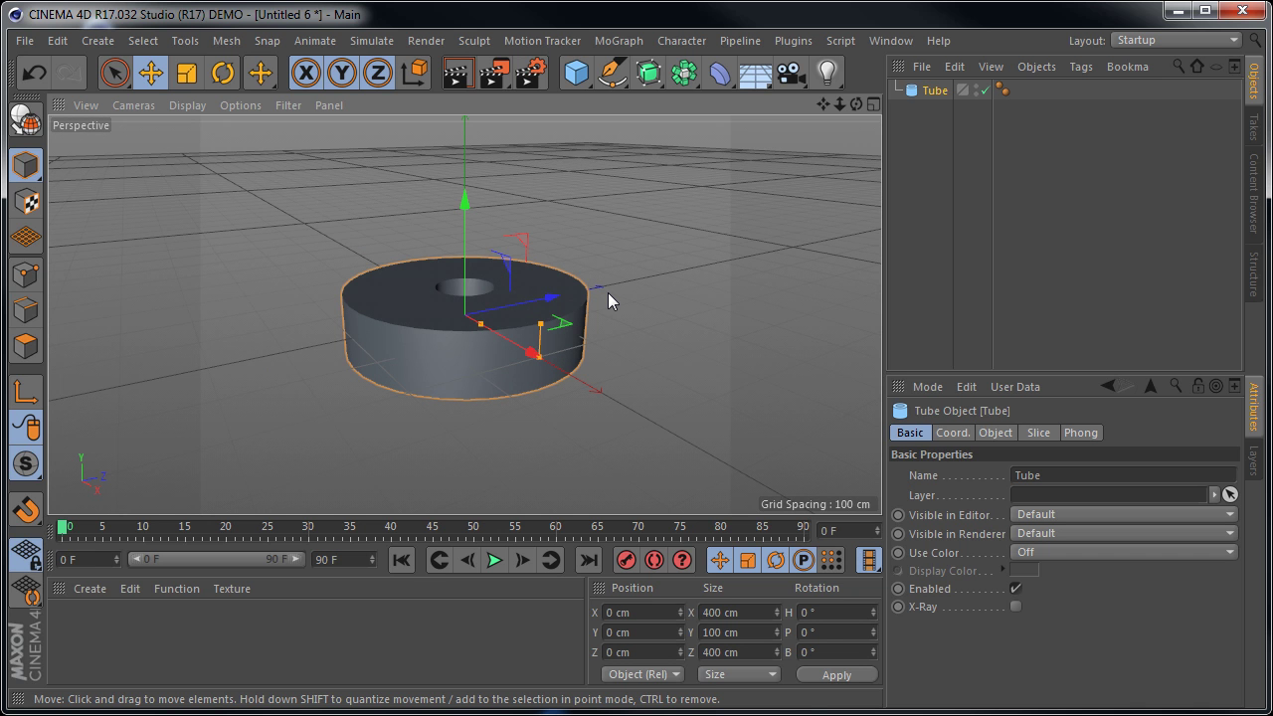
mouse_move(614, 294)
left_mouse_down("alt")
mouse_move(736, 300)
mouse_move(647, 195)
mouse_move(441, 266)
mouse_move(623, 395)
mouse_move(677, 249)
mouse_move(550, 261)
mouse_move(596, 358)
mouse_move(670, 322)
left_mouse_up("alt")
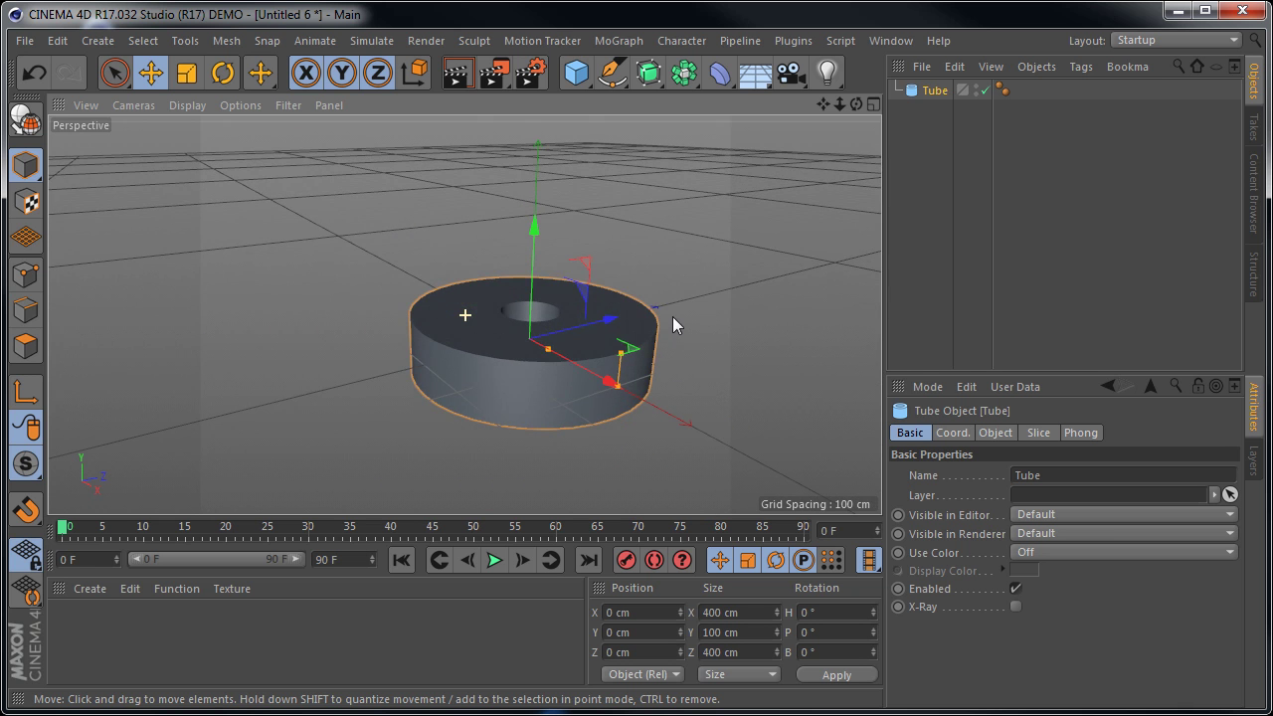
left_click_drag(820, 109, 636, 178)
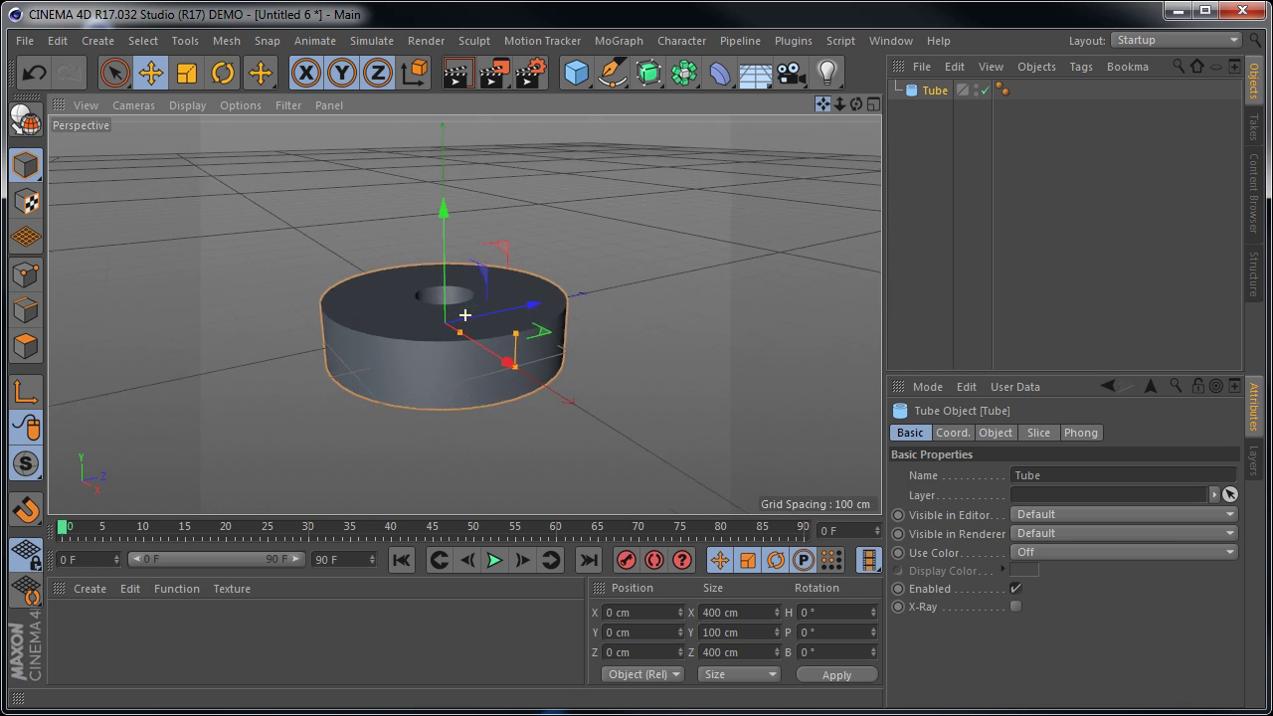
mouse_move(659, 325)
middle_mouse_down("alt")
mouse_move(686, 321)
mouse_move(666, 324)
middle_mouse_up("alt")
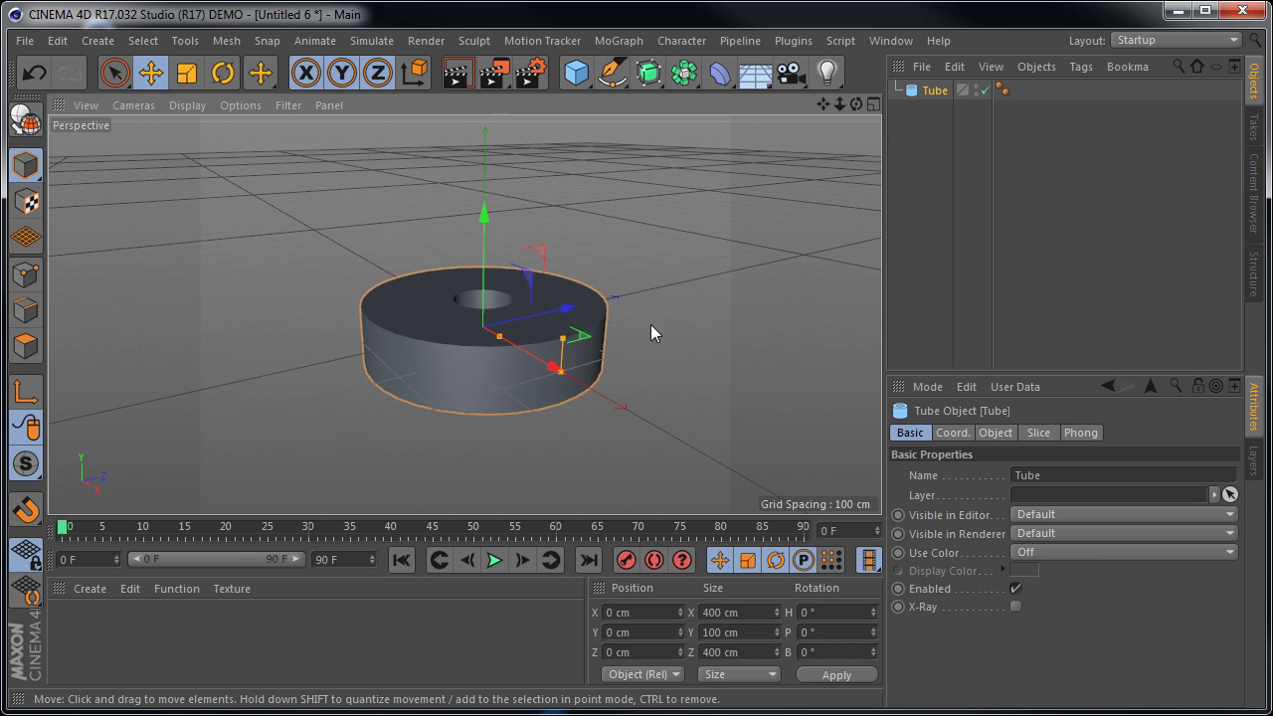
mouse_move(649, 324)
left_mouse_down("alt")
mouse_move(685, 374)
mouse_move(805, 331)
mouse_move(729, 224)
mouse_move(609, 304)
mouse_move(648, 412)
mouse_move(759, 436)
mouse_move(764, 491)
mouse_move(638, 453)
mouse_move(617, 353)
mouse_move(691, 372)
left_mouse_up("alt")
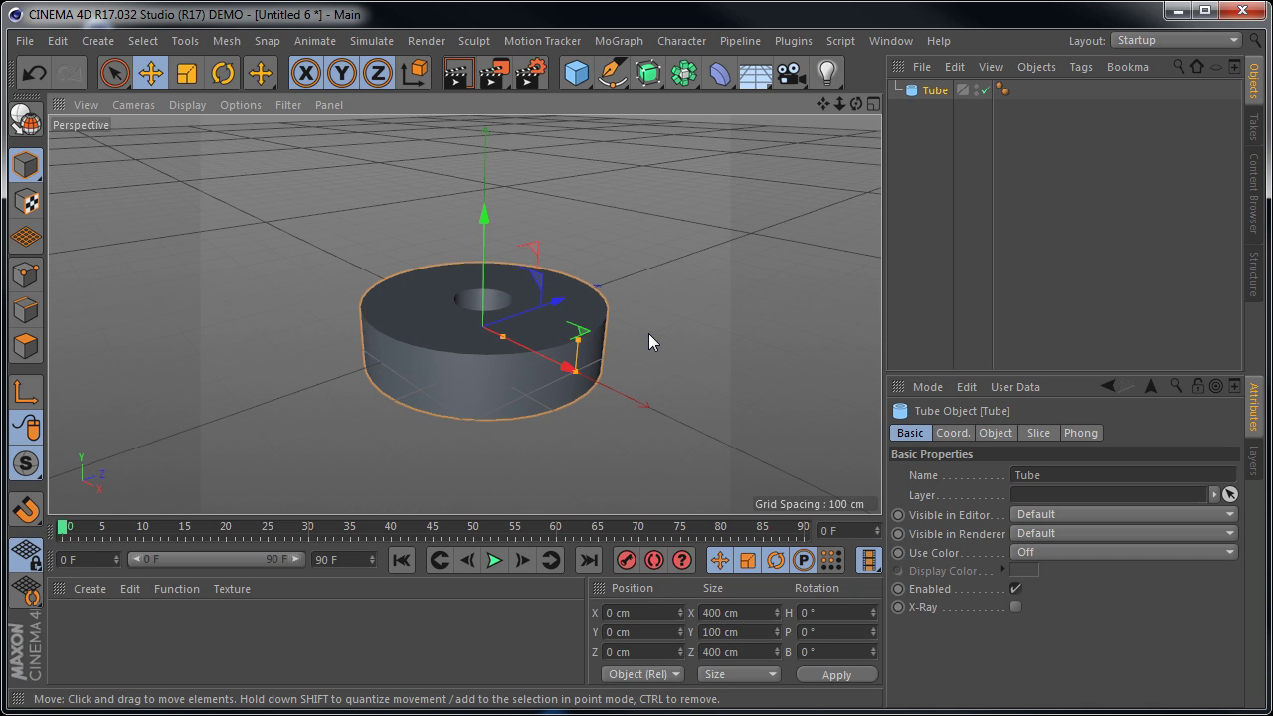
mouse_move(648, 333)
right_mouse_down("alt")
mouse_move(752, 345)
mouse_move(607, 343)
mouse_move(695, 355)
mouse_move(672, 364)
right_mouse_up("alt")
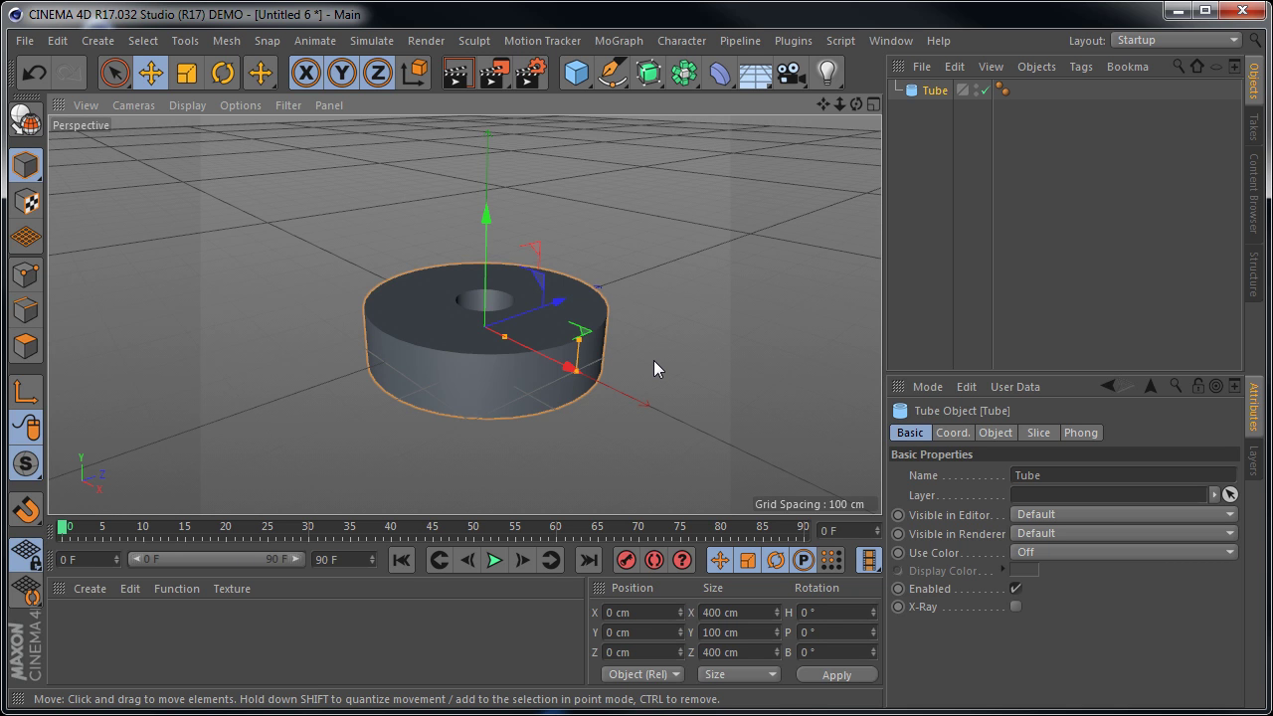
left_click_drag(653, 360, 653, 355, "alt")
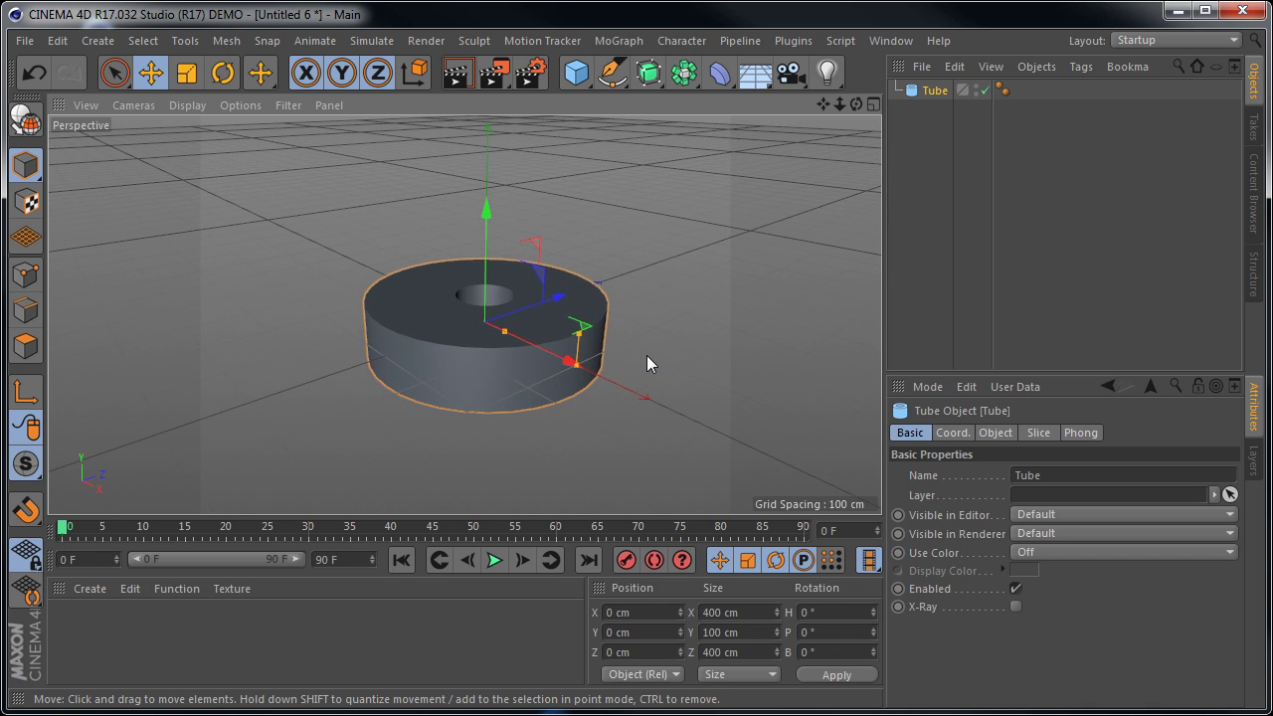
mouse_move(646, 355)
left_mouse_down("alt")
mouse_move(726, 392)
mouse_move(692, 270)
mouse_move(631, 448)
mouse_move(650, 349)
left_mouse_up("alt")
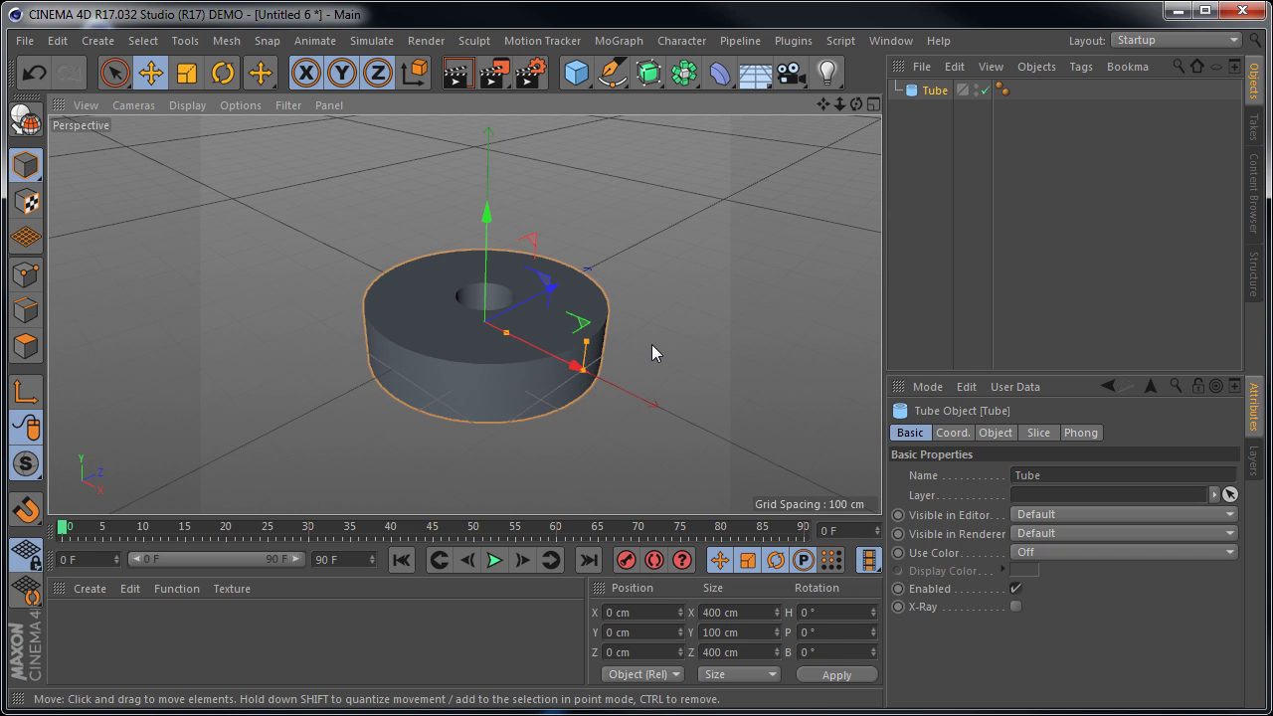
mouse_move(652, 345)
right_mouse_down("alt")
mouse_move(690, 435)
mouse_move(691, 370)
mouse_move(652, 362)
right_mouse_up("alt")
Zoom in and recentre on the tube, then open and close the spline palette without adding anything
scroll(696, 358, "up", 1)
scroll(703, 357, "up", 1)
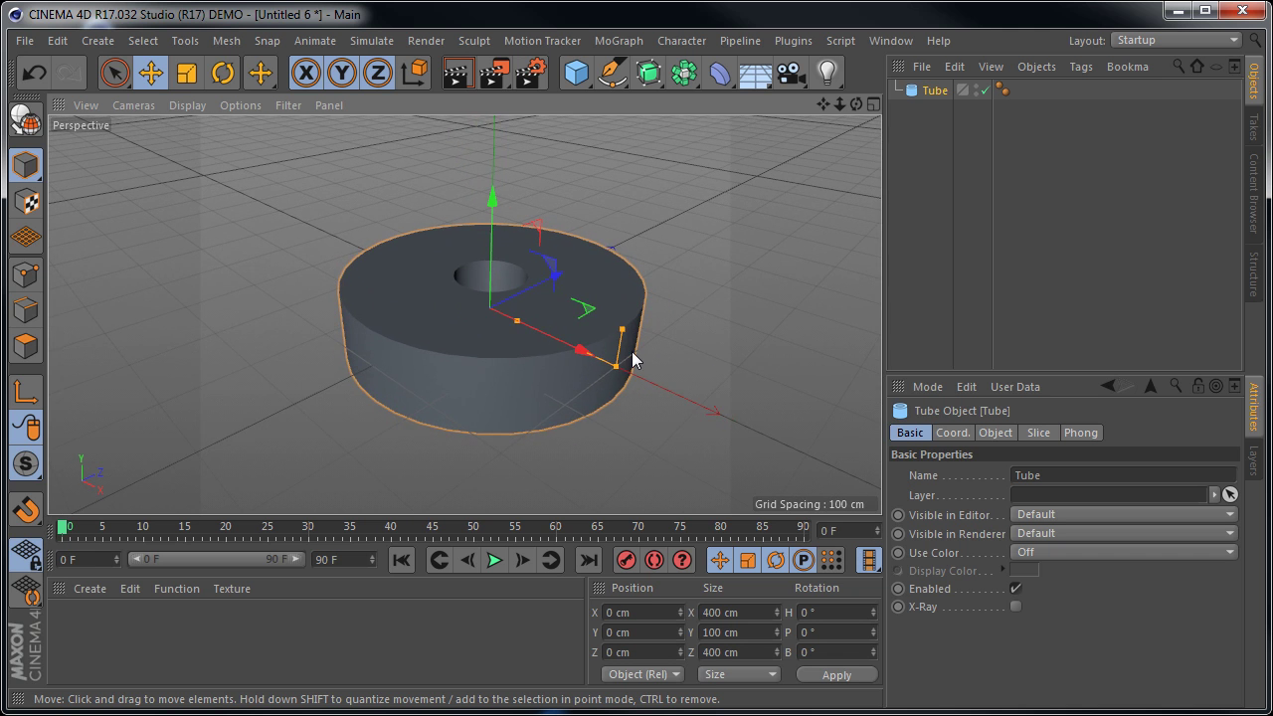
scroll(606, 343, "up", 2)
key("ctrl+shift+z")
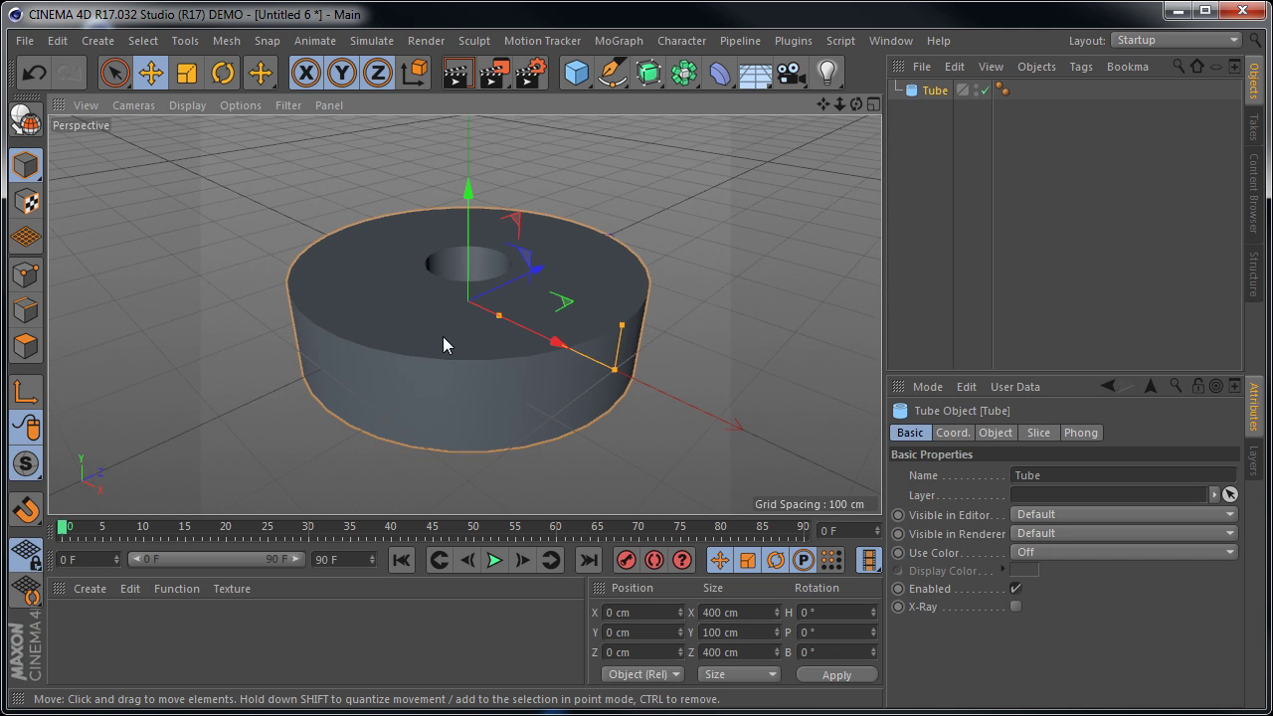
key("ctrl+shift+z")
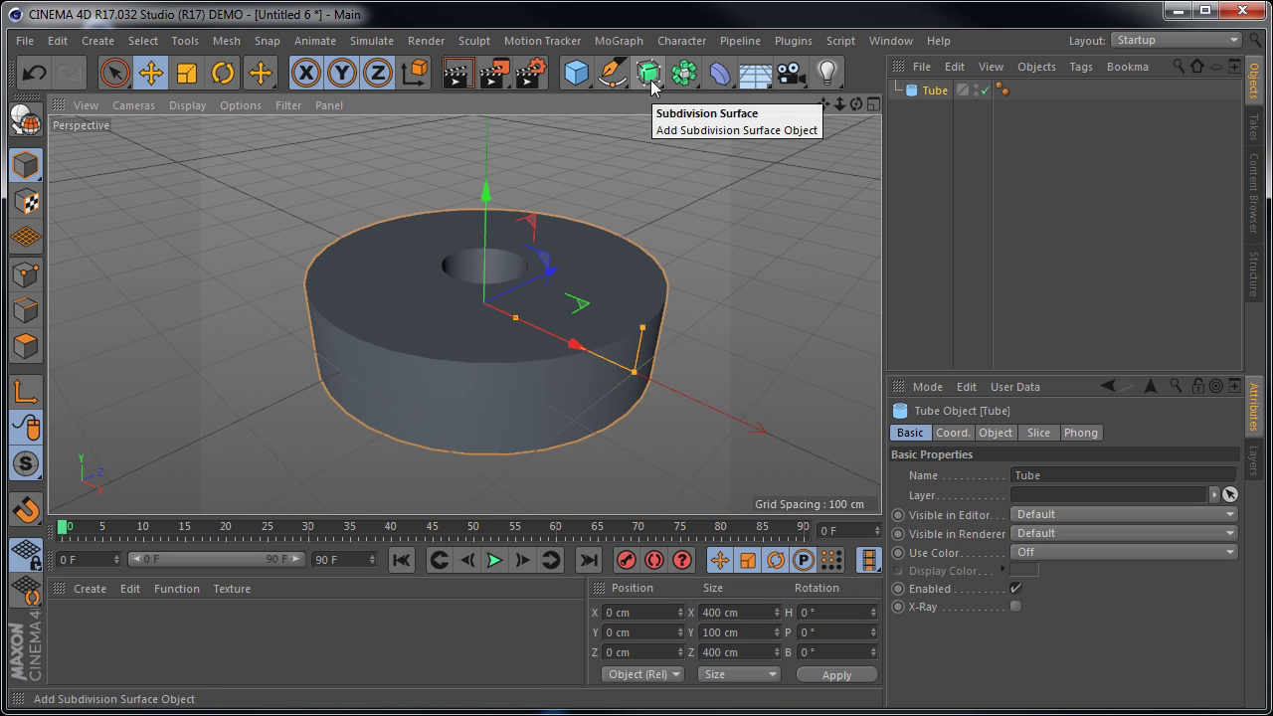
left_click(613, 74)
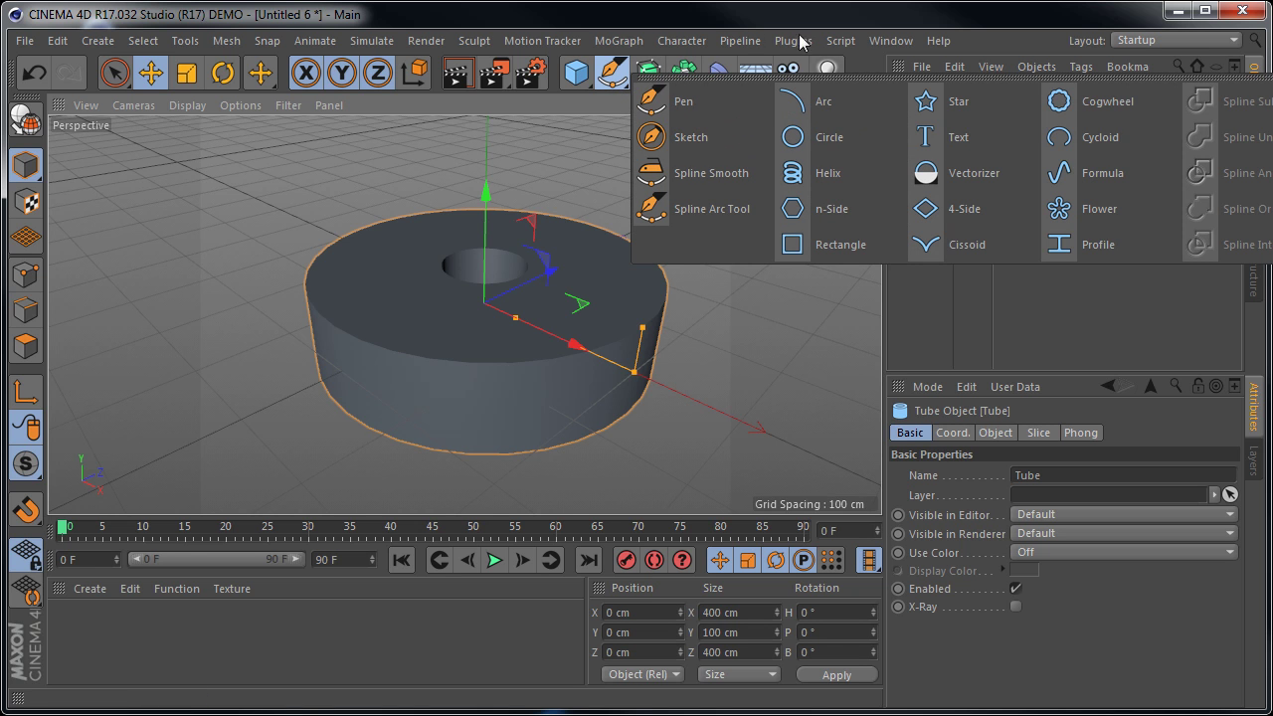
left_click(644, 27)
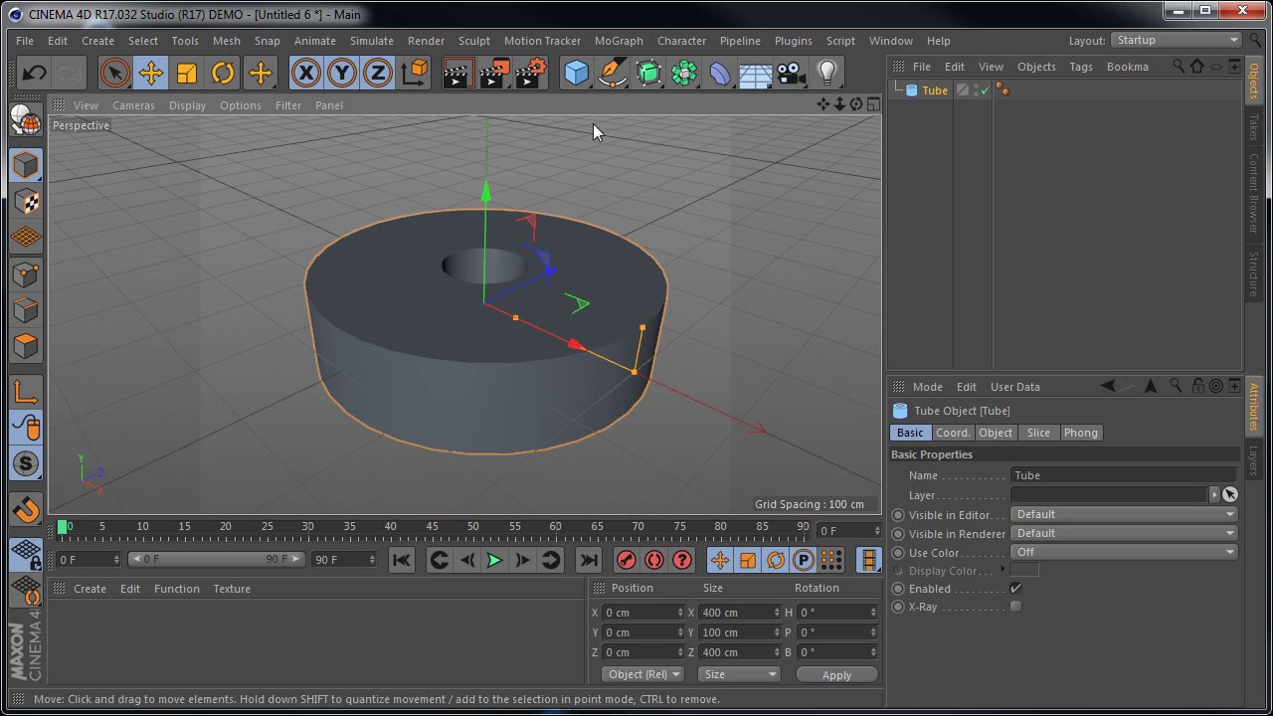
Reselect the tube and delete it from the scene
left_click(733, 271)
left_click(640, 281)
key("Delete")
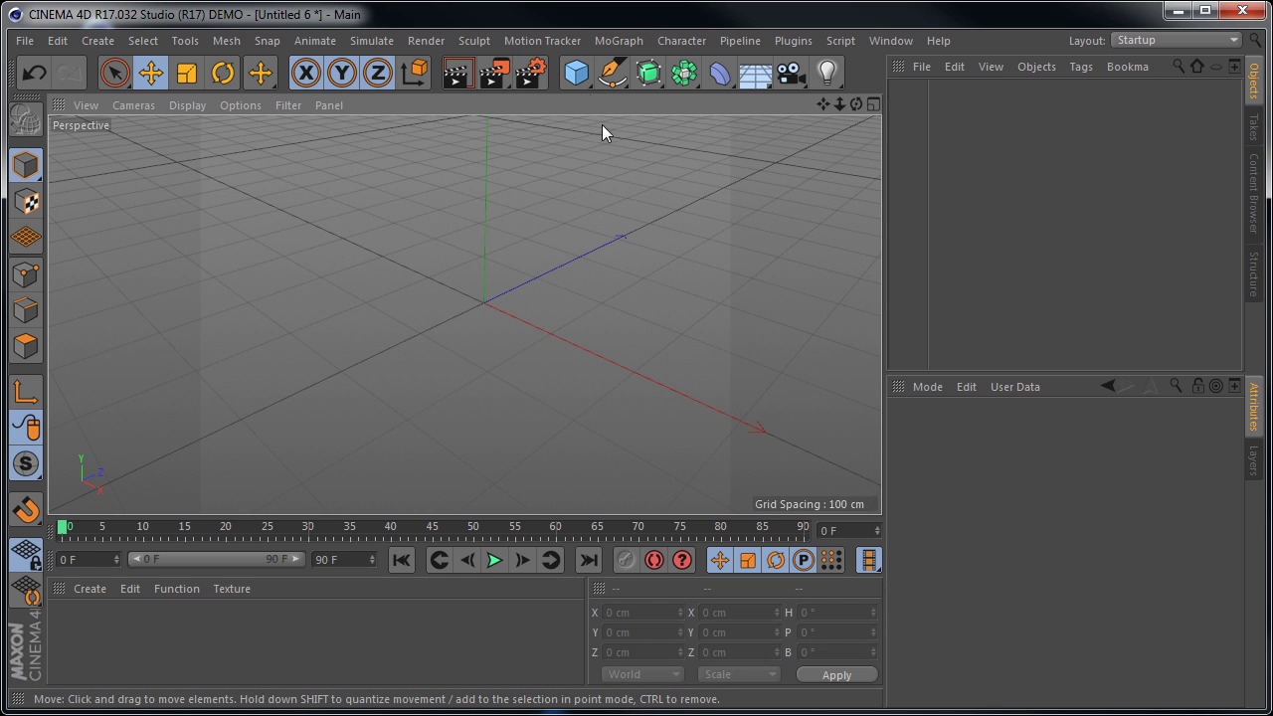
Add a 200 × 200 × 200 cm Sphere at the origin from the primitives palette
left_click(590, 84)
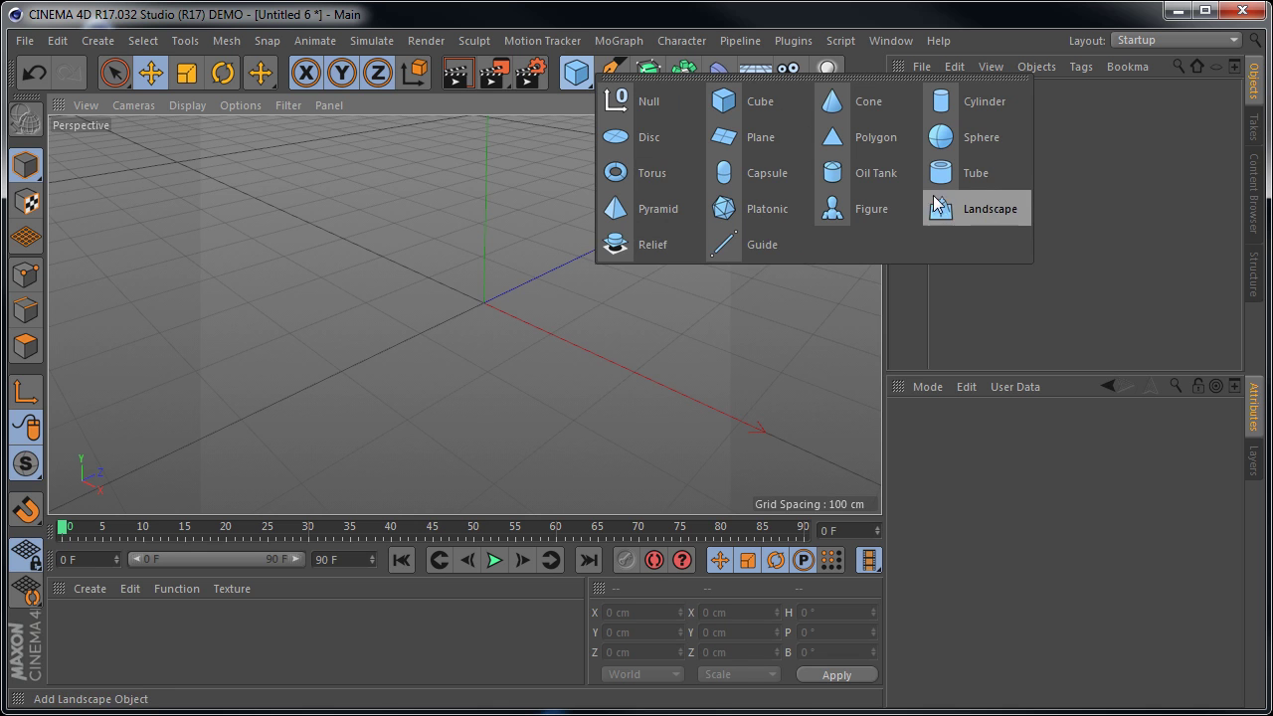
left_click(959, 137)
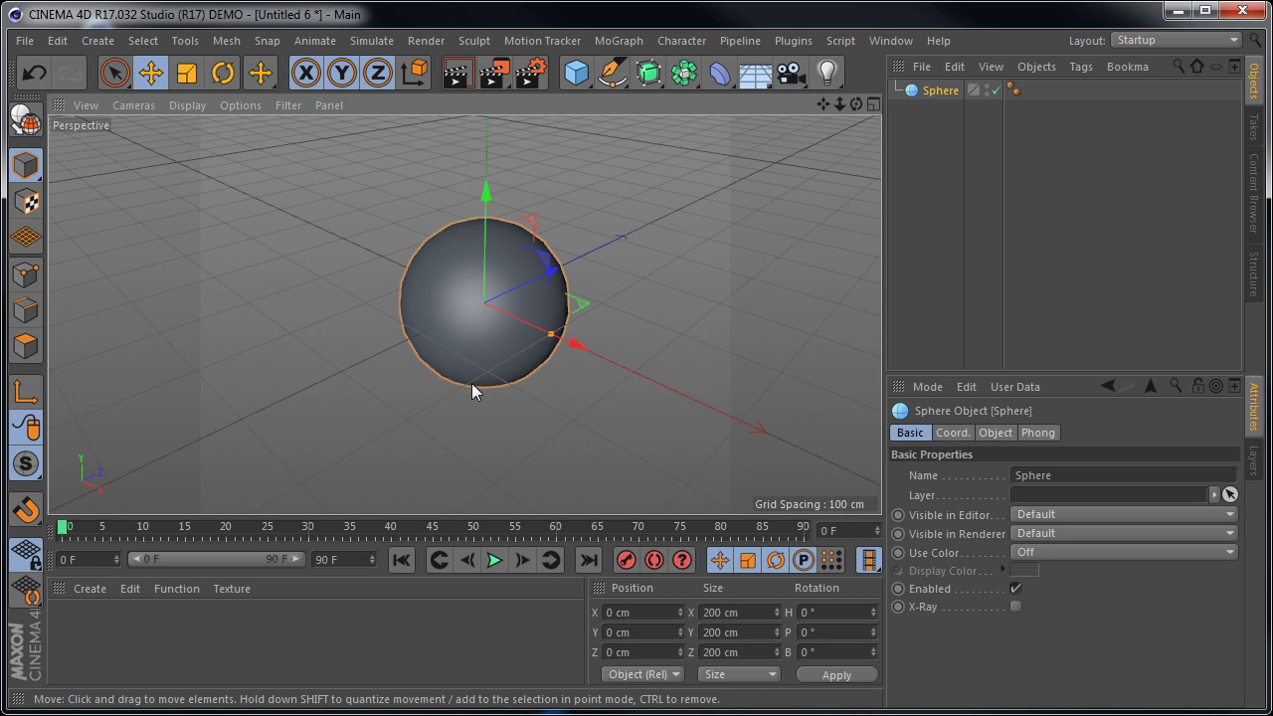
Switch the viewport to Gouraud Shading (Lines) and select the sphere
left_click(188, 105)
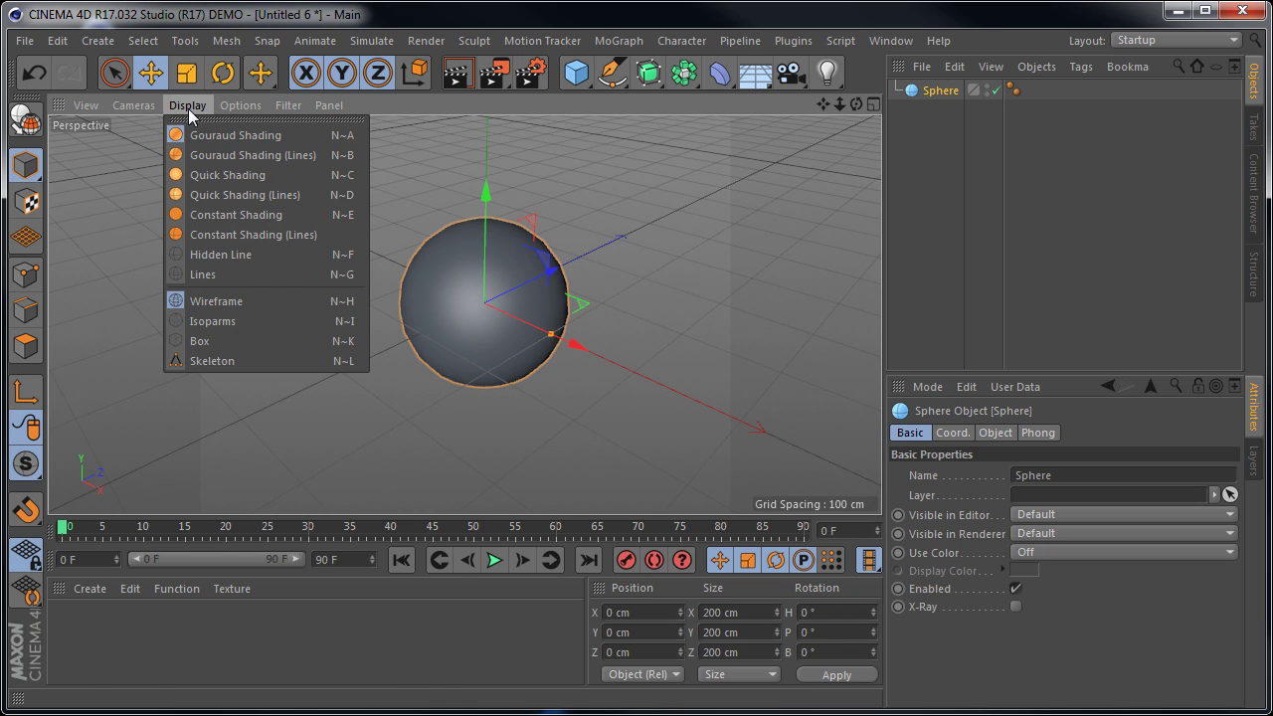
left_click(291, 154)
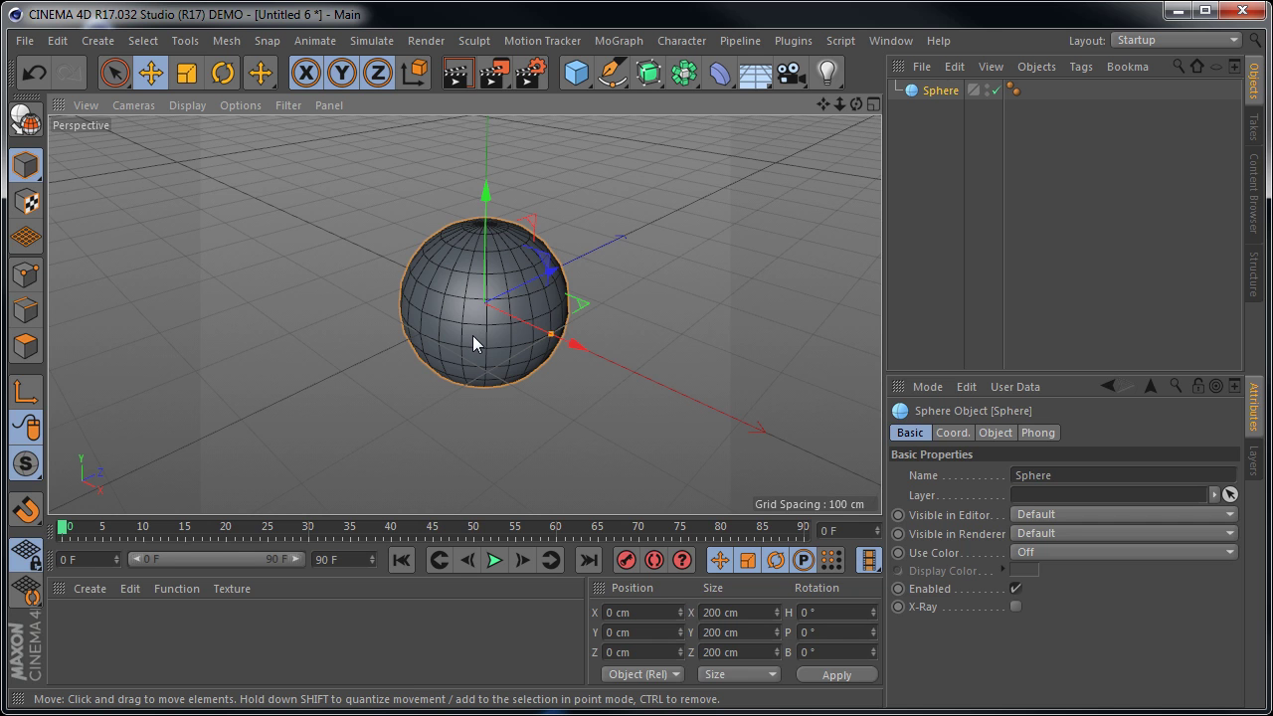
left_click(692, 329)
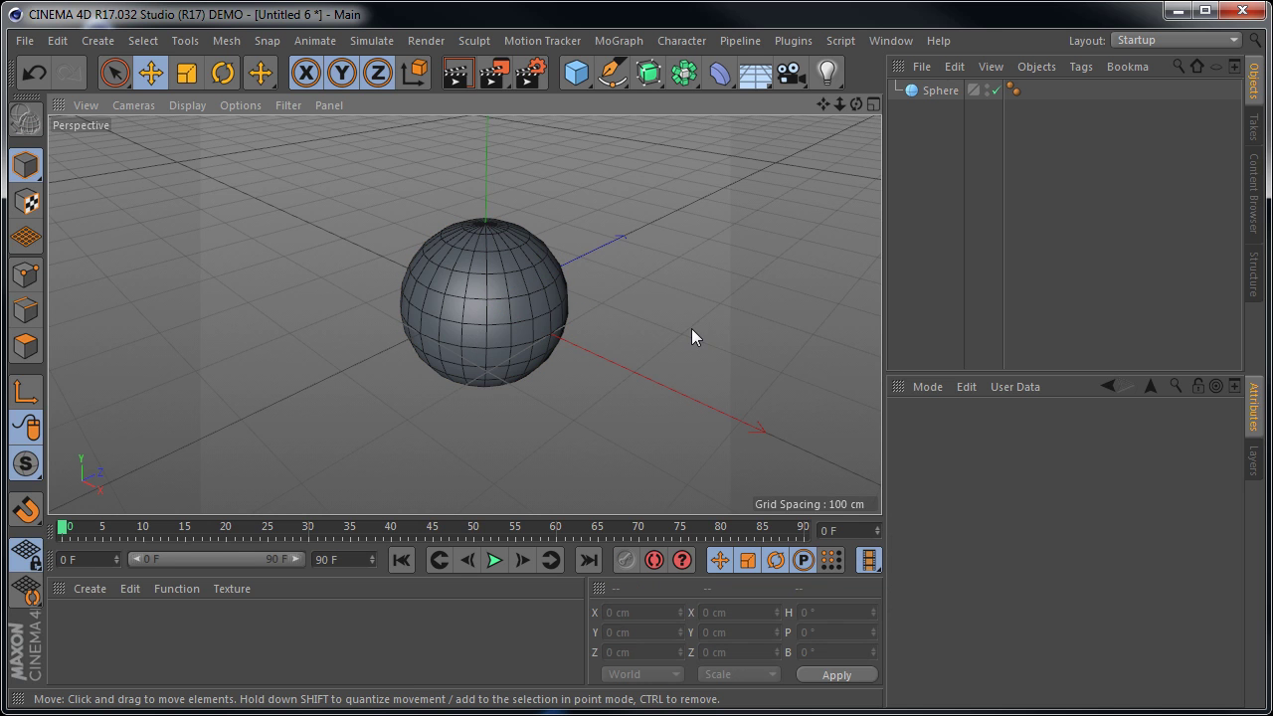
left_click(513, 303)
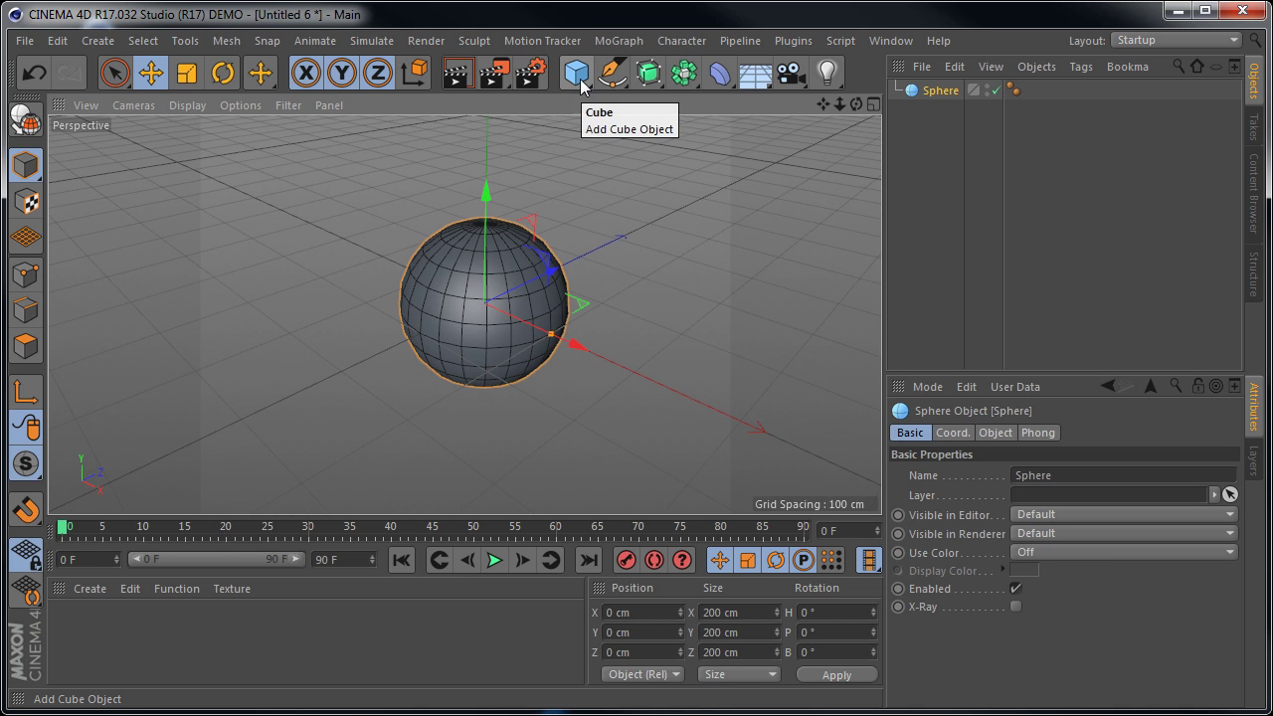
Reselect the sphere and delete it, leaving the scene empty
scroll(639, 308, "down", 2)
scroll(639, 309, "down", 2)
scroll(639, 308, "up", 3)
scroll(638, 308, "up", 1)
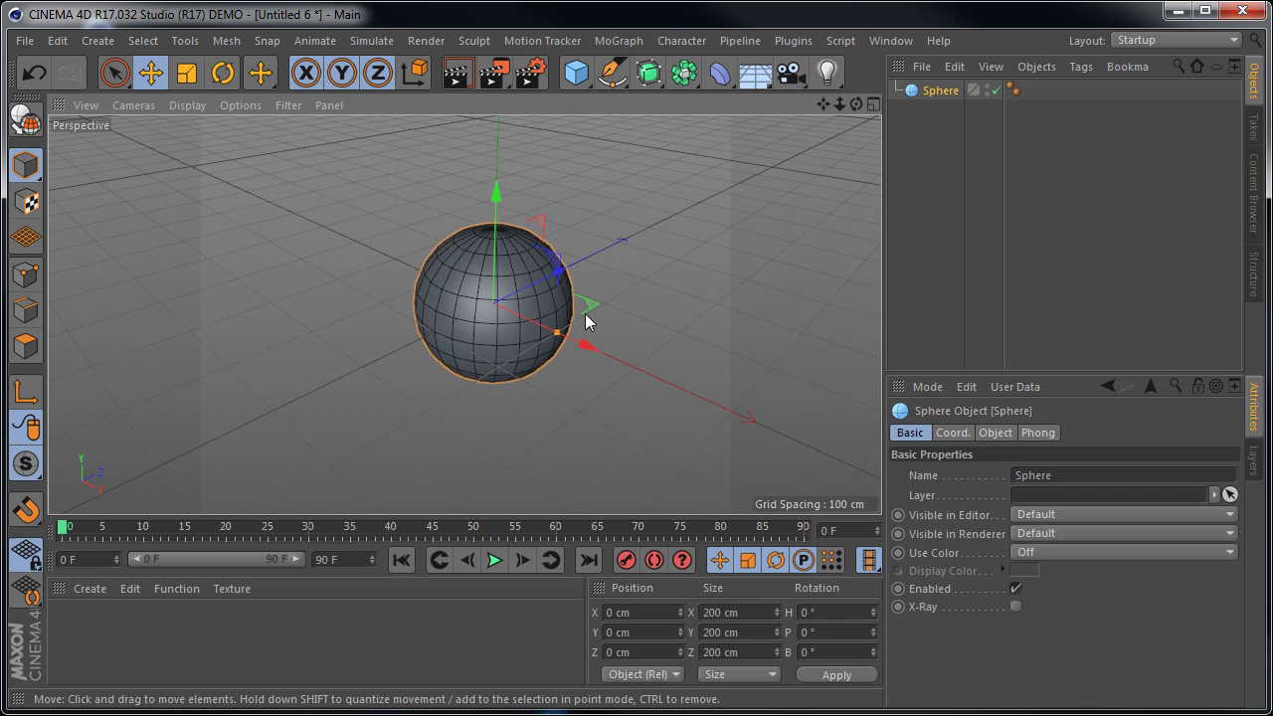
left_click(653, 303)
left_click(501, 329)
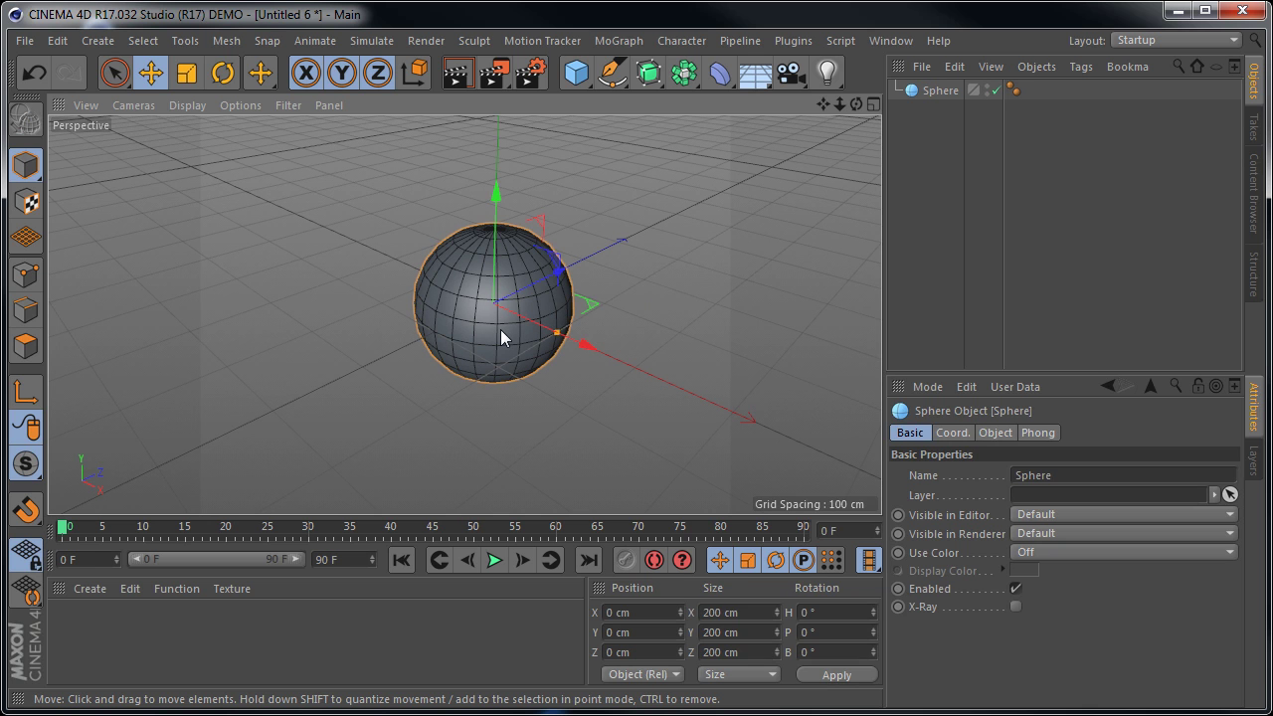
key("Delete")
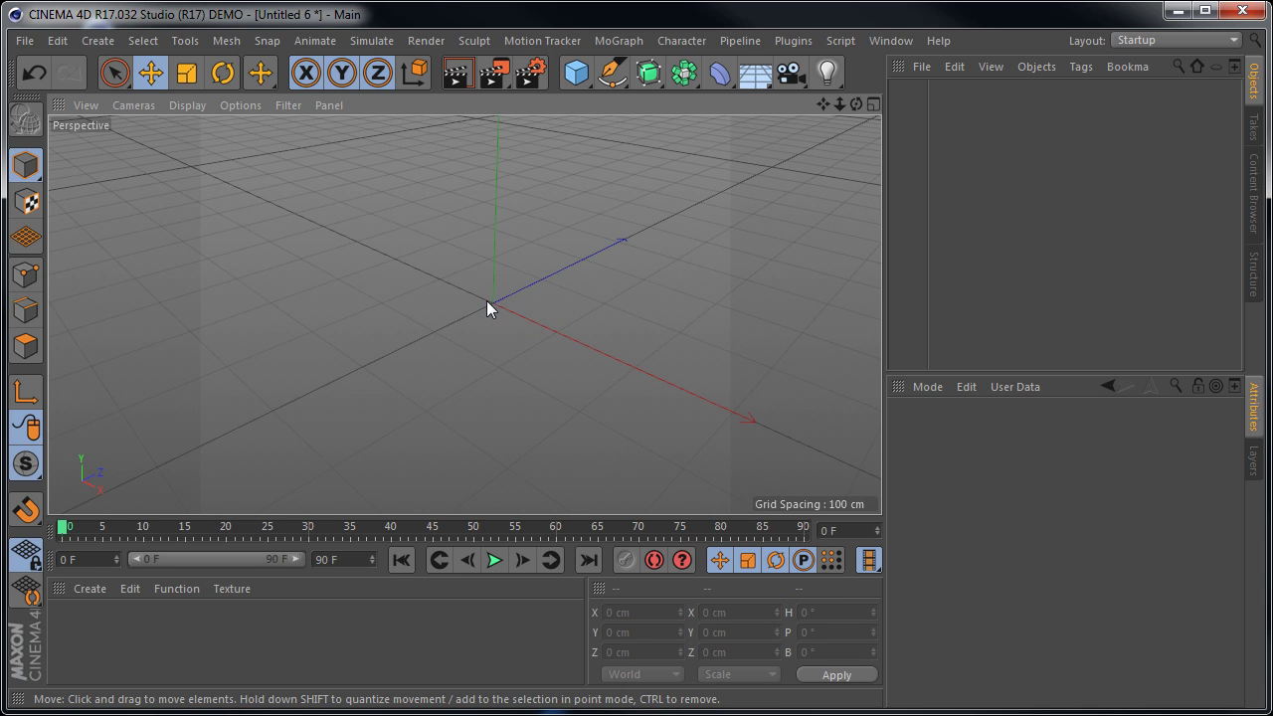
Zoom and orbit the empty viewport, then add a 200 cm cube at the origin
scroll(508, 310, "down", 2)
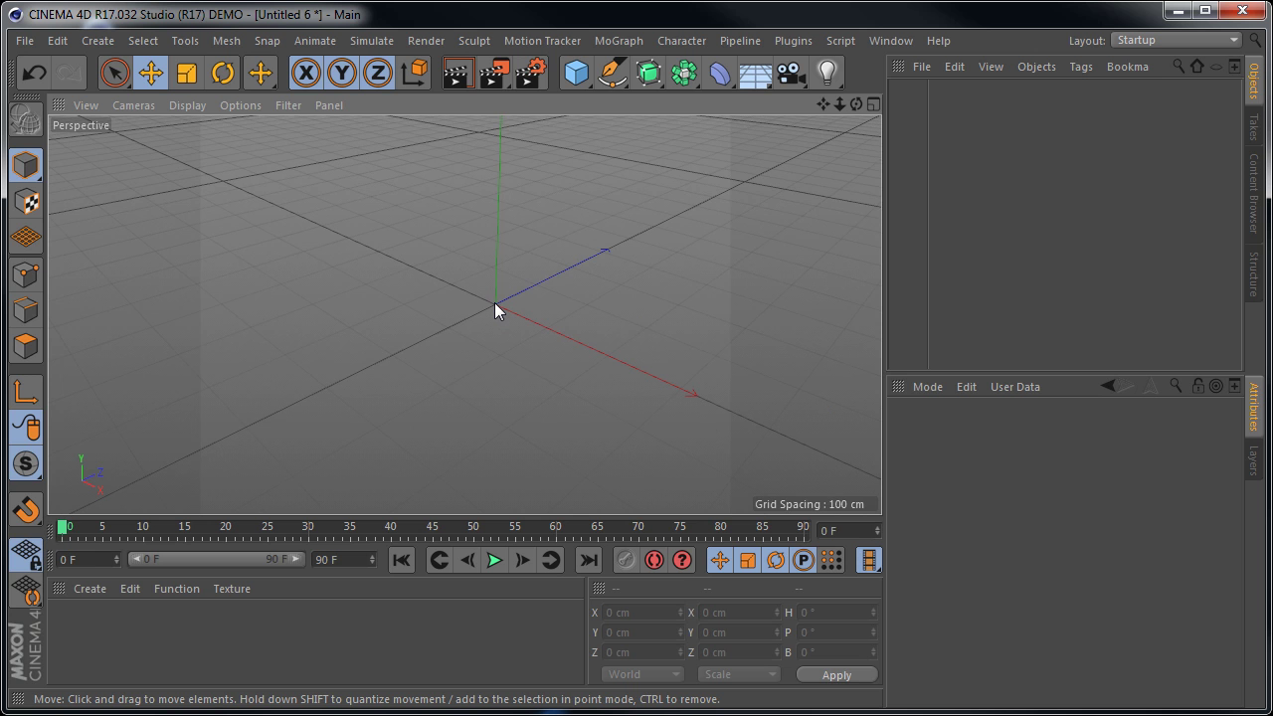
scroll(494, 303, "down", 2)
scroll(455, 301, "up", 2)
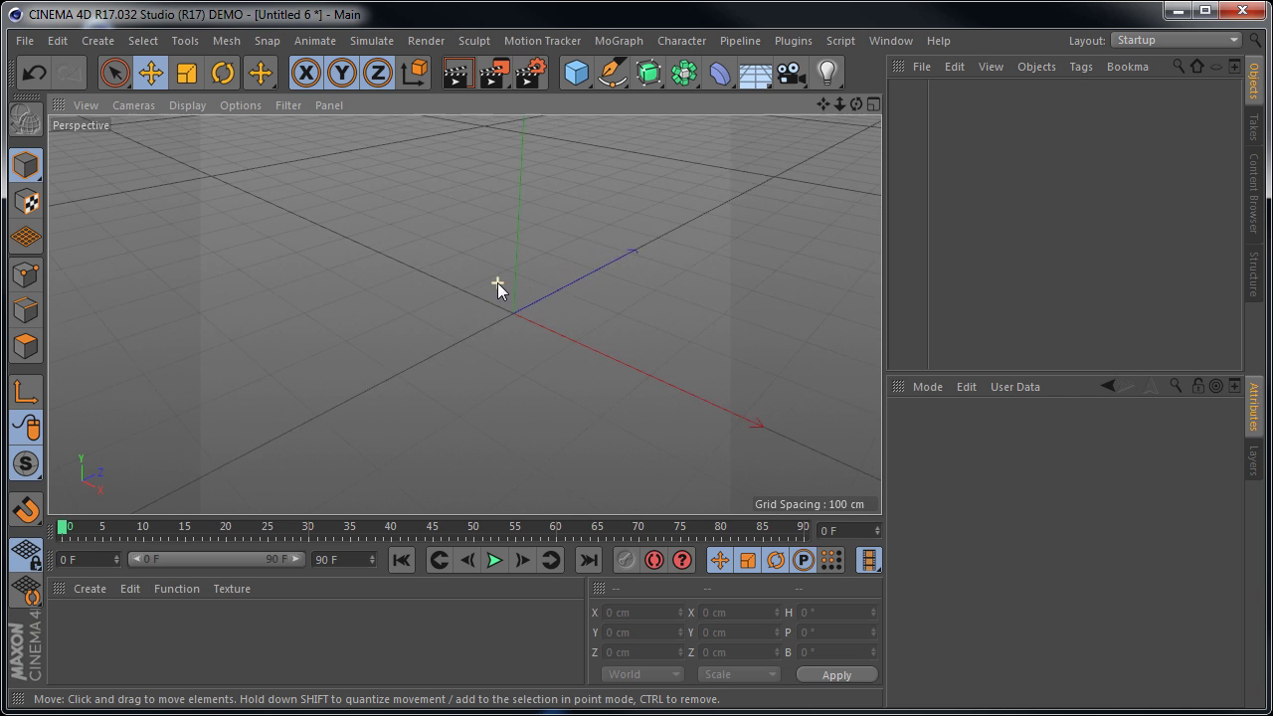
left_click_drag(389, 294, 643, 288, "alt")
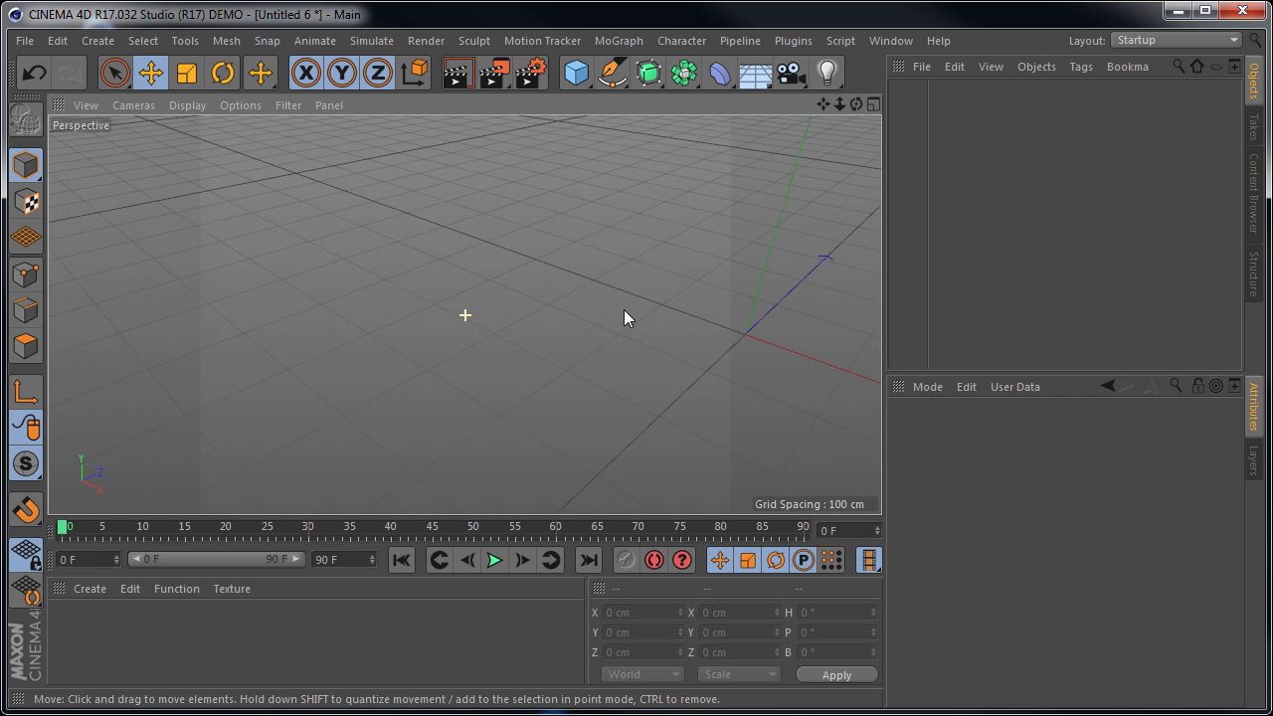
left_click(575, 76)
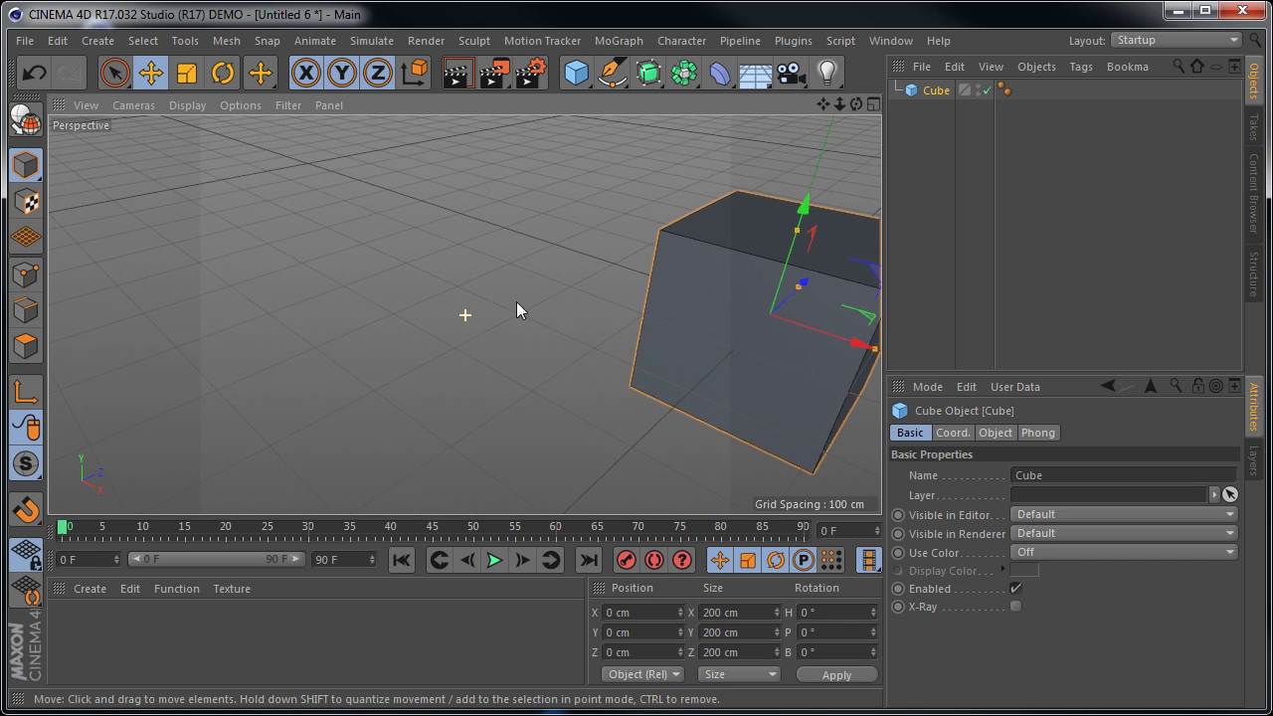
Pan and orbit the view so the cube is centred, showing two sides and its top
middle_click_drag(544, 306, 324, 241, "alt")
mouse_move(591, 325)
left_mouse_down("alt")
mouse_move(390, 298)
mouse_move(461, 387)
mouse_move(645, 382)
mouse_move(598, 335)
mouse_move(584, 348)
mouse_move(548, 332)
mouse_move(502, 382)
mouse_move(524, 367)
left_mouse_up("alt")
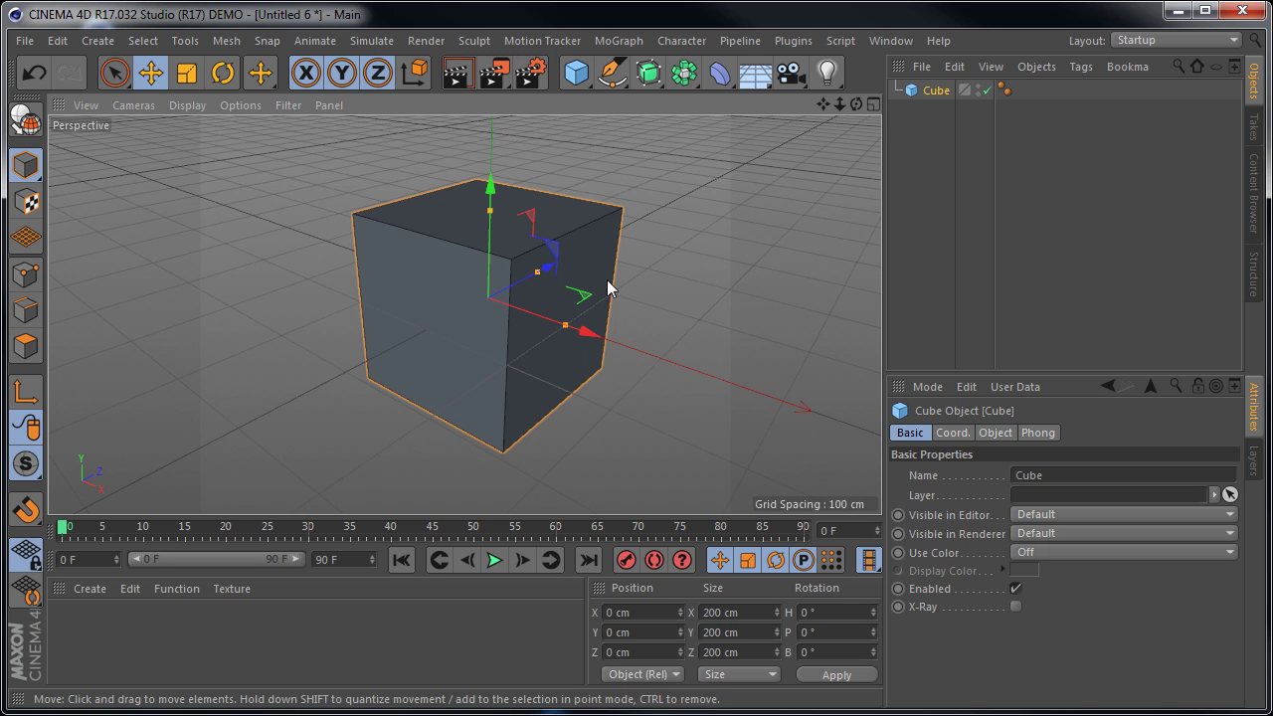
left_click(928, 390)
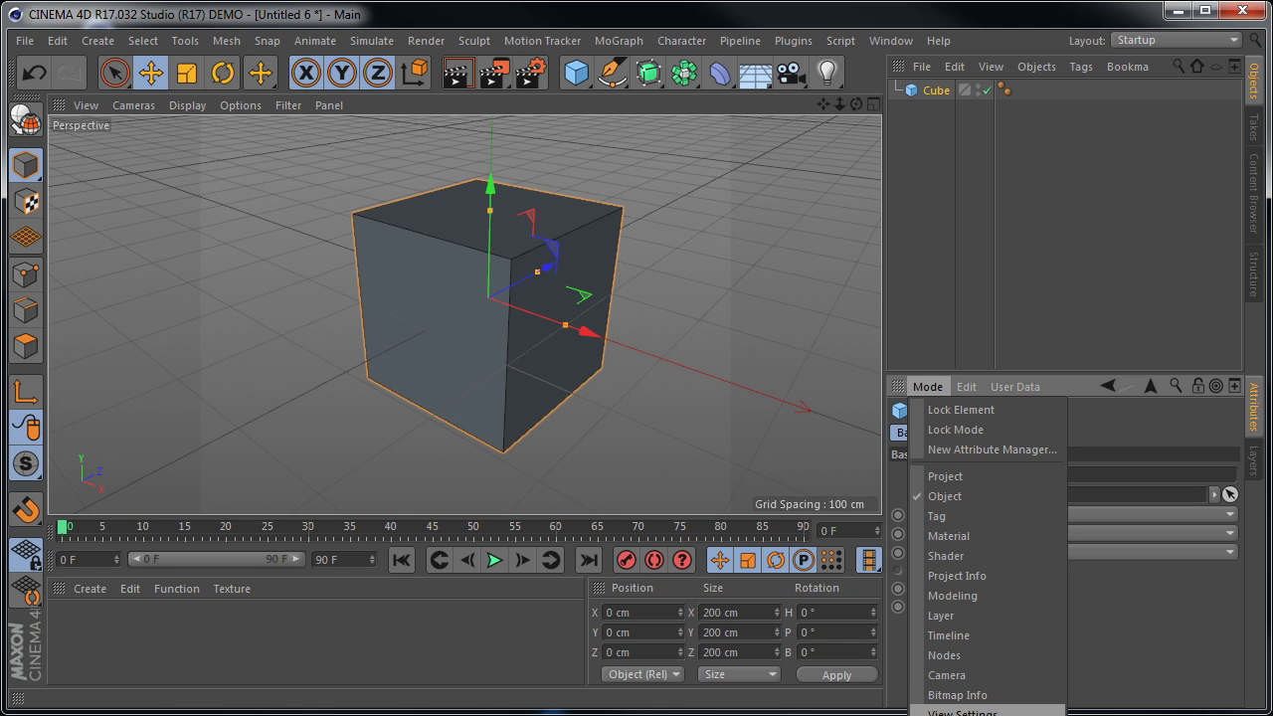
left_click(962, 712)
left_click_drag(1024, 374, 1006, 205)
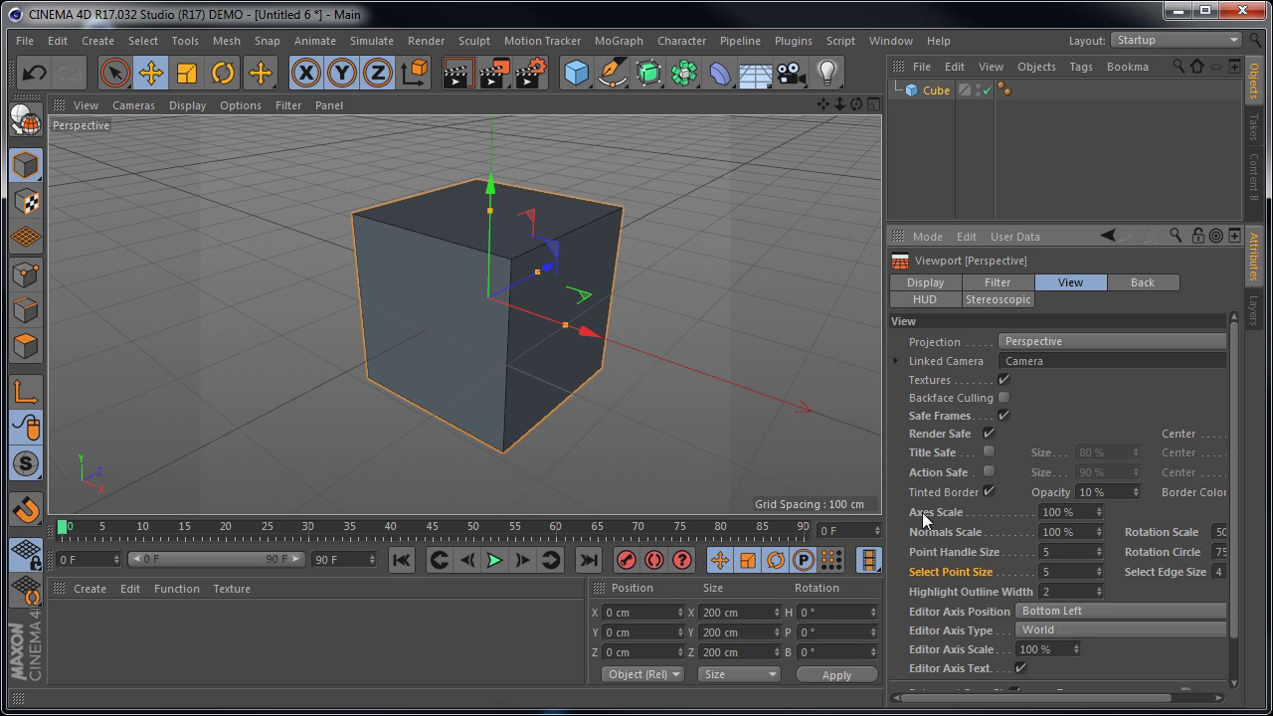
left_click(1054, 512)
key("BackSpace")
key("BackSpace")
type("7")
left_click(671, 320)
left_click(522, 301)
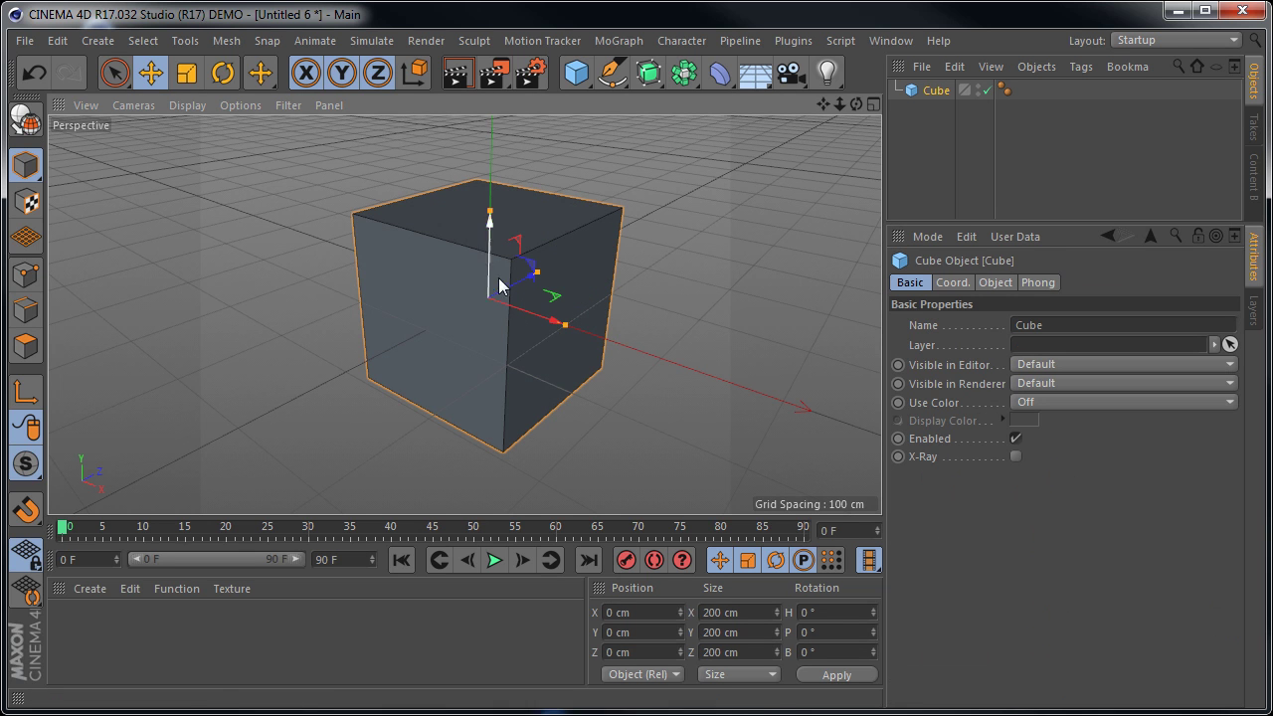
left_click(928, 236)
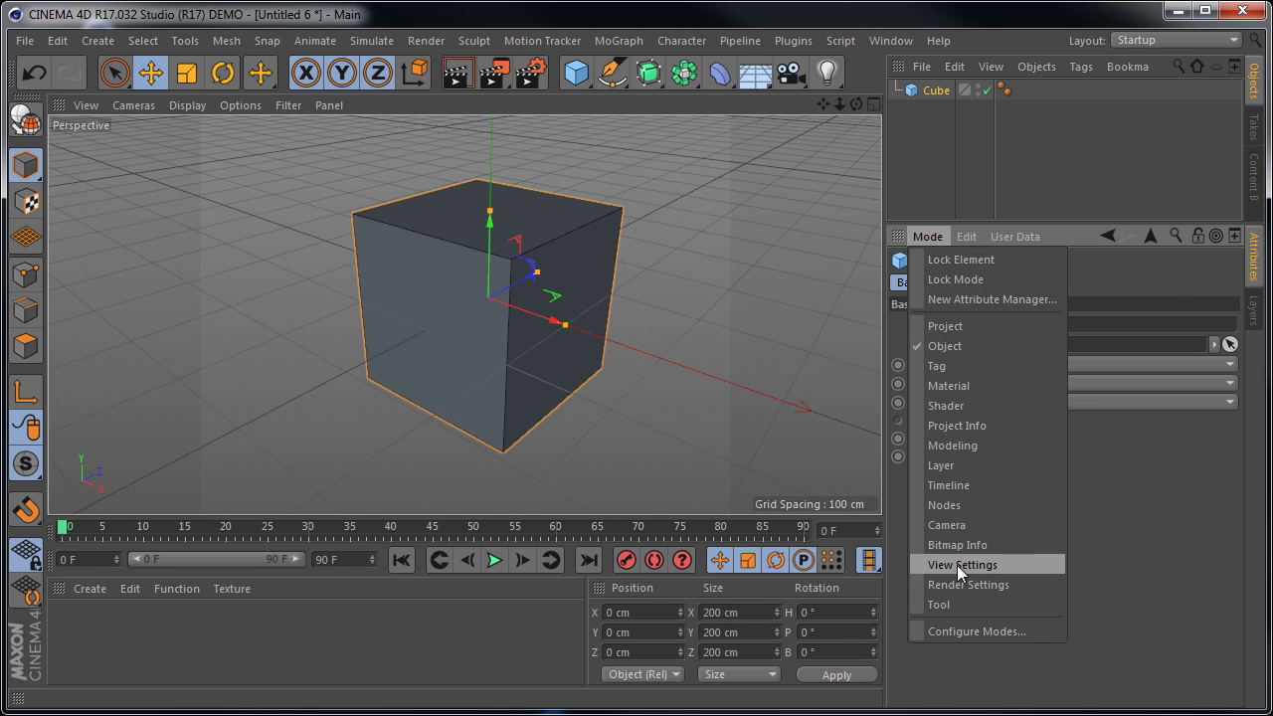
left_click(961, 565)
left_click_drag(1101, 507, 1100, 507)
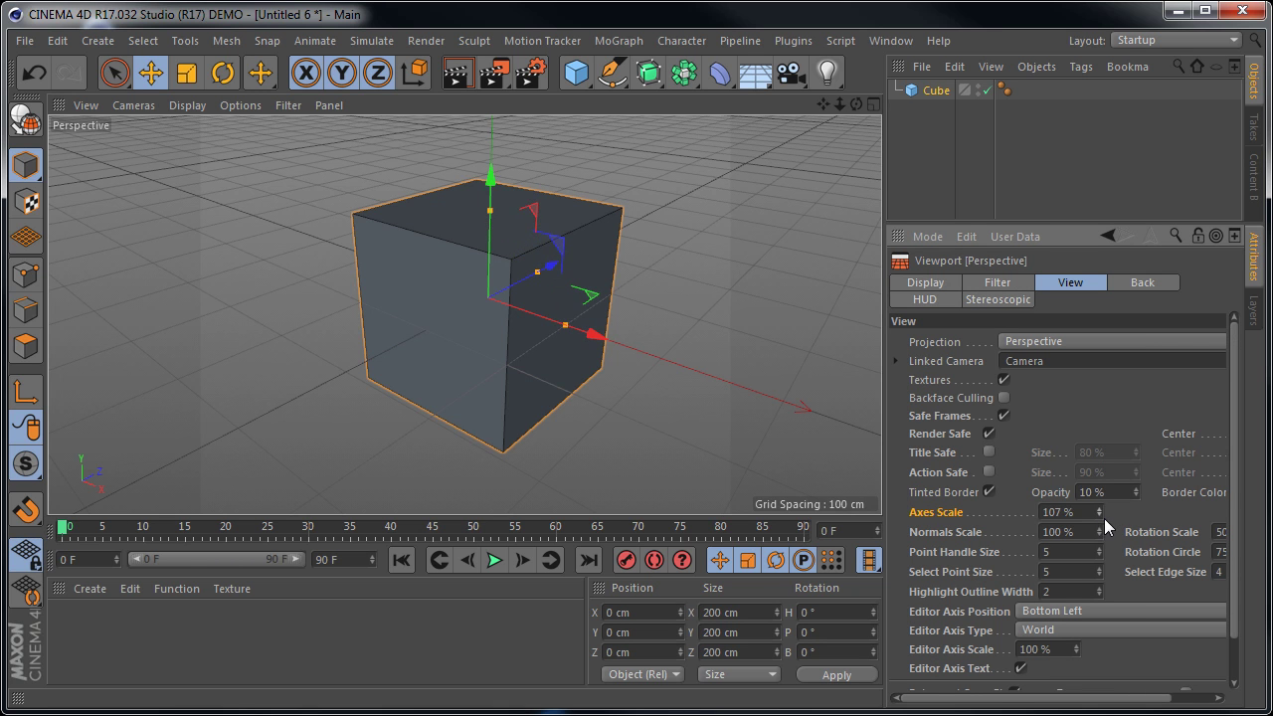
type("100")
key("Return")
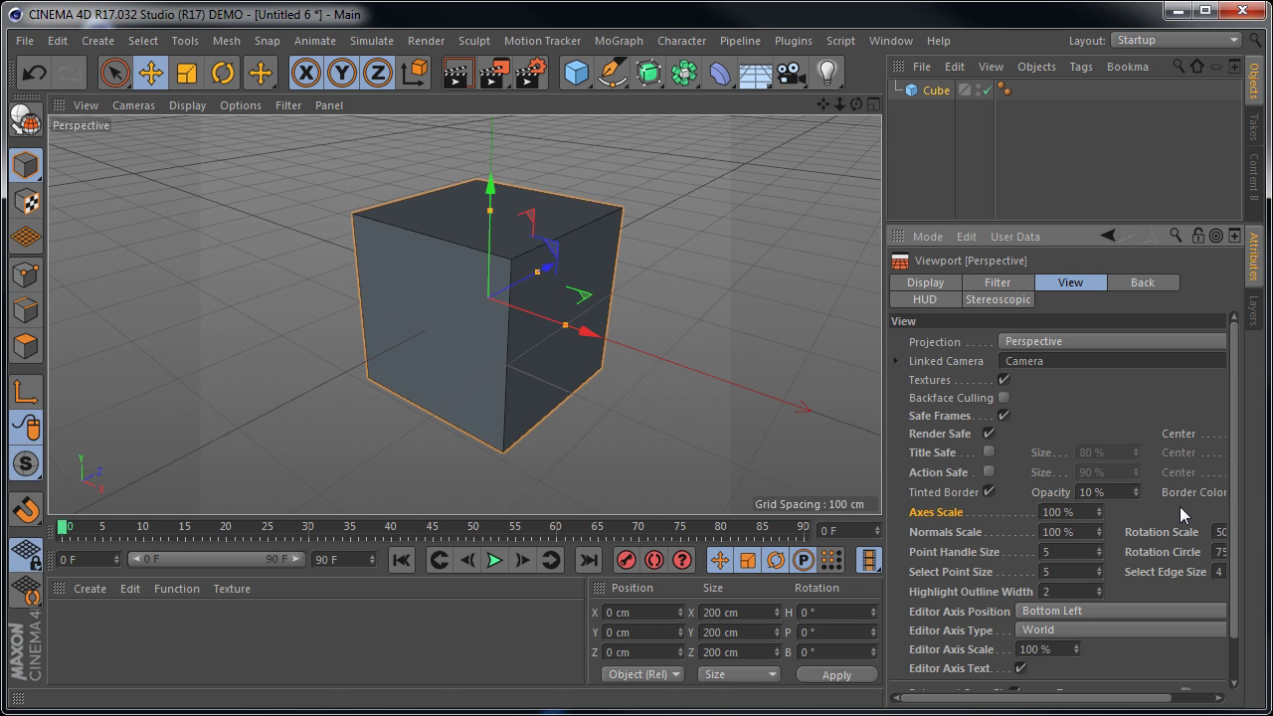
left_click(715, 330)
left_click(592, 343)
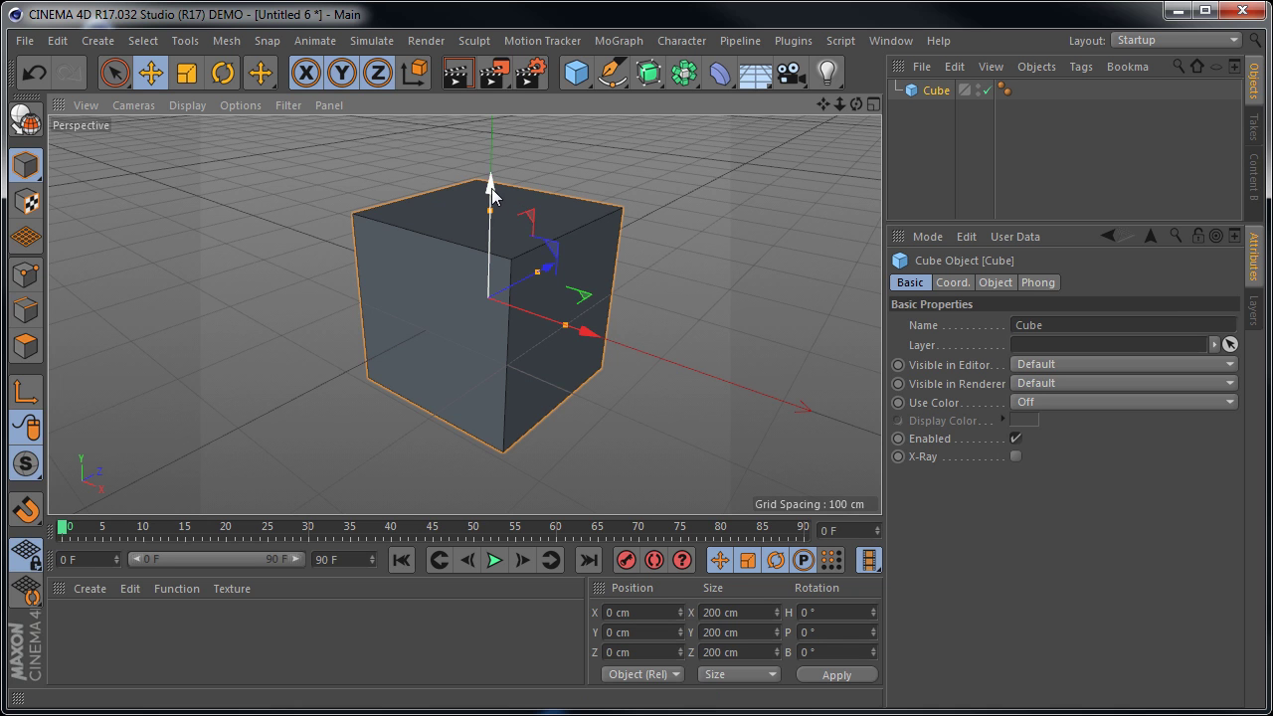
Move the cube along Y, X and Z to about X 48.961, Y 70.718, Z 120.264 cm
scroll(490, 187, "down", 3)
left_click_drag(821, 104, 599, 220)
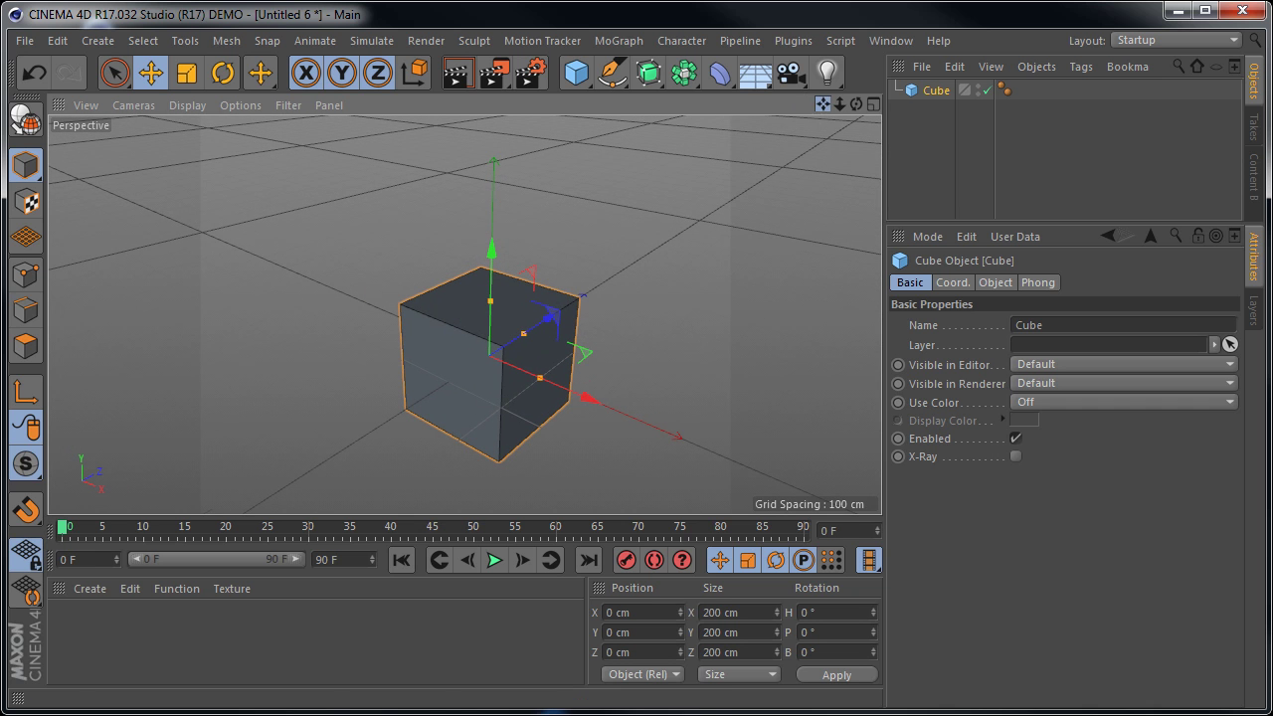
left_click_drag(822, 105, 624, 197)
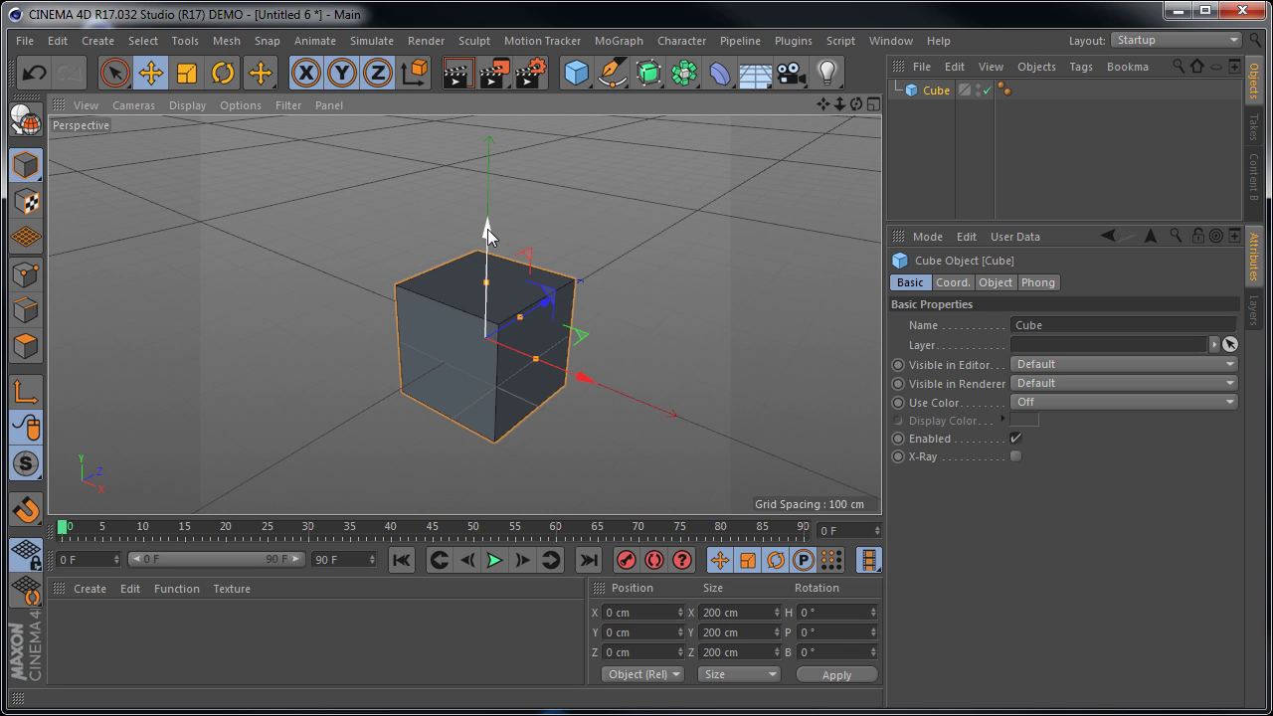
mouse_move(487, 228)
left_mouse_down()
mouse_move(521, 119)
mouse_move(506, 171)
mouse_move(506, 124)
mouse_move(507, 223)
mouse_move(504, 186)
left_mouse_up()
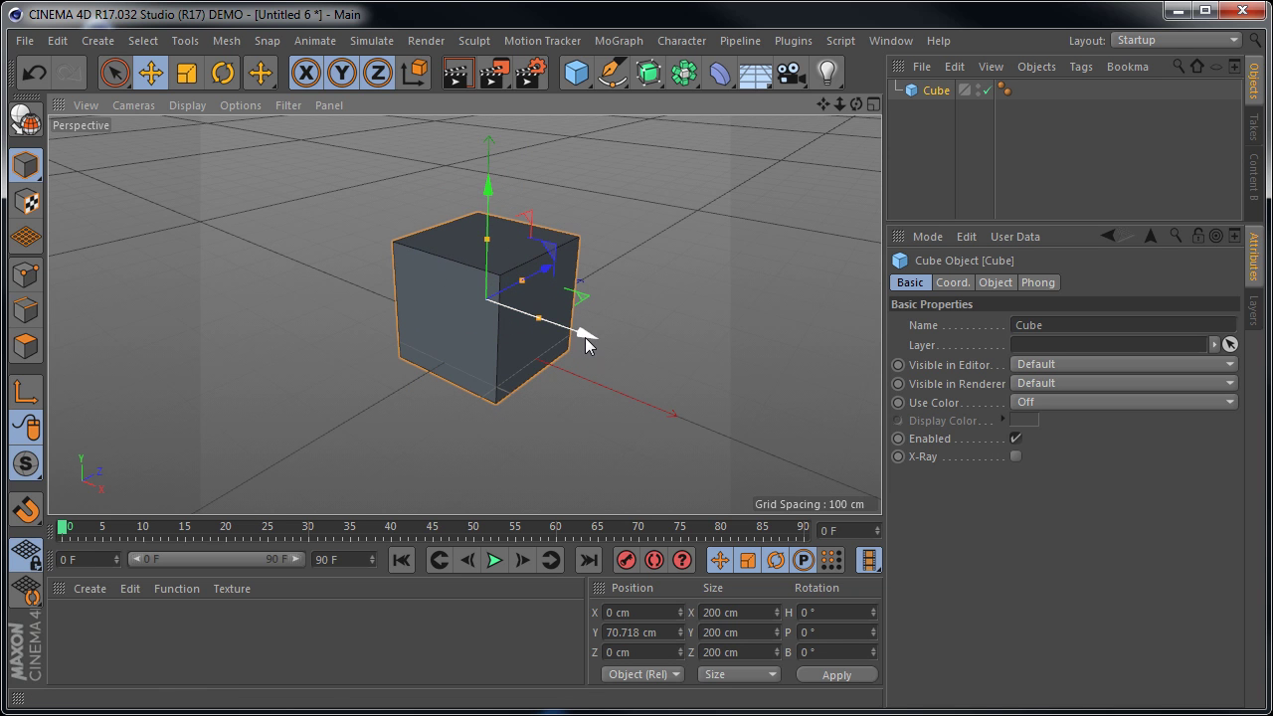
mouse_move(585, 337)
left_mouse_down()
mouse_move(775, 446)
mouse_move(467, 314)
mouse_move(583, 332)
mouse_move(605, 364)
left_mouse_up()
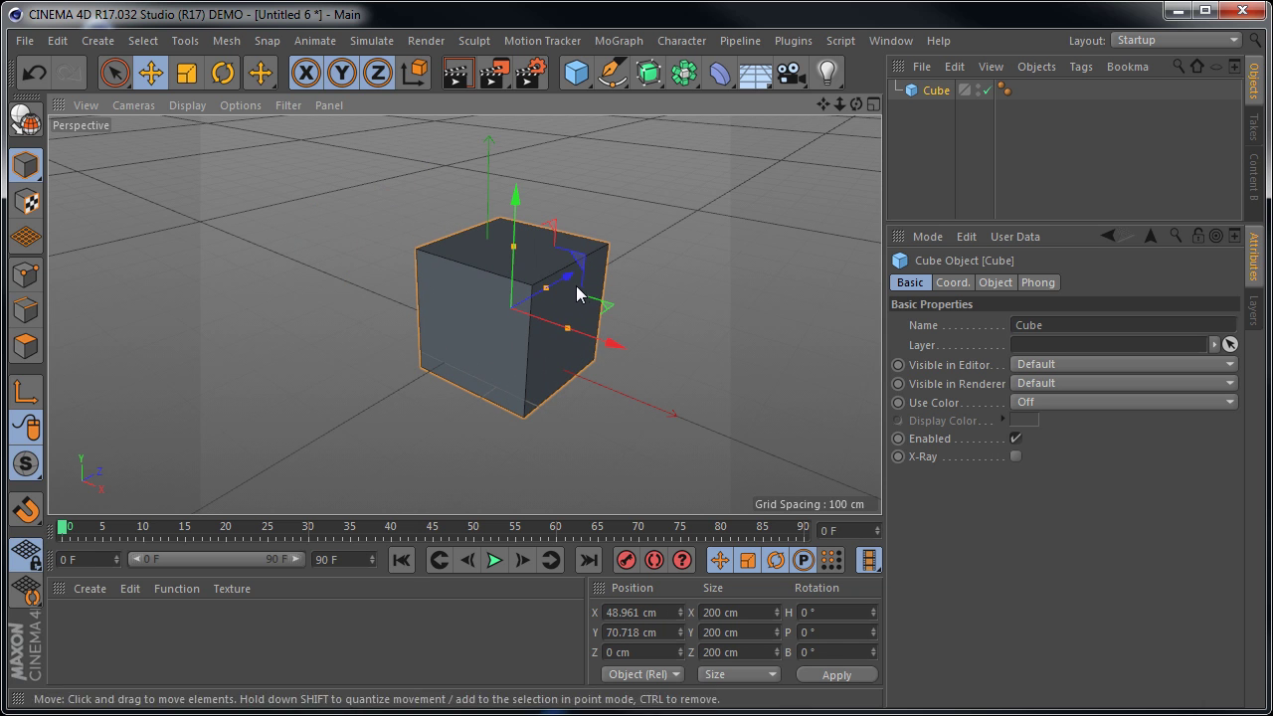
mouse_move(571, 285)
left_mouse_down()
mouse_move(798, 217)
mouse_move(580, 362)
mouse_move(644, 321)
left_mouse_up()
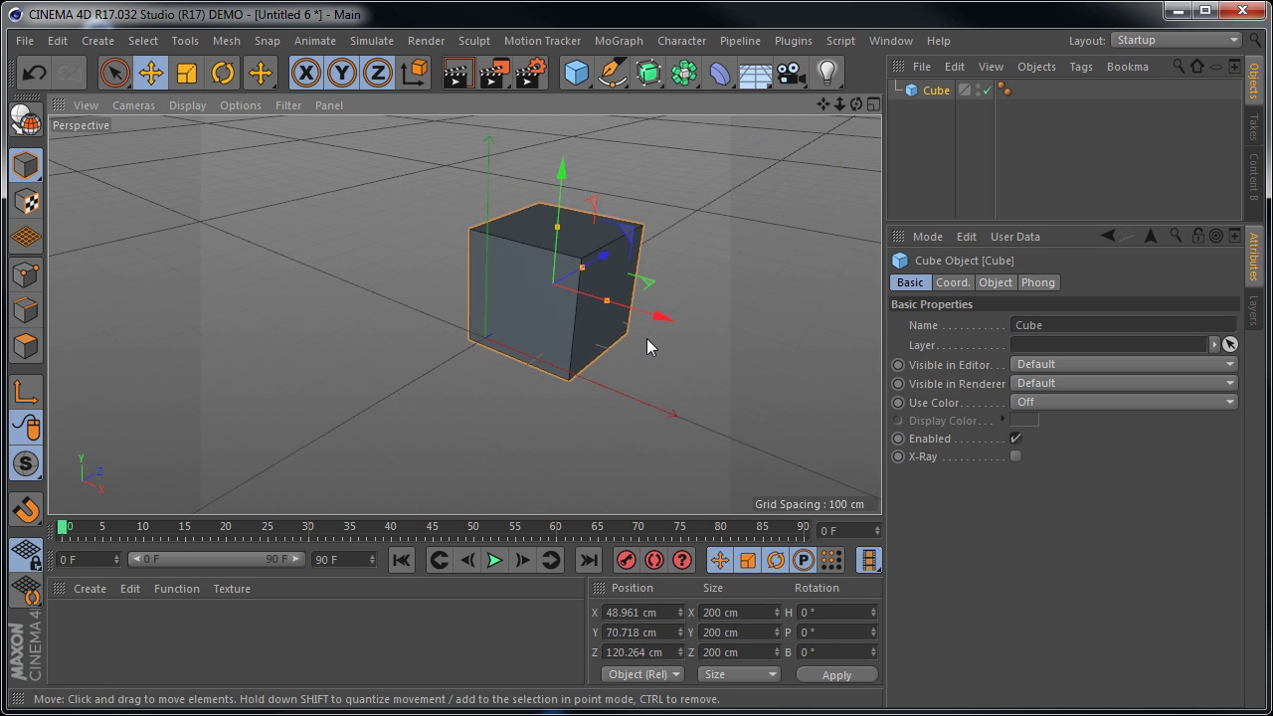
mouse_move(645, 416)
left_mouse_down("alt")
mouse_move(500, 395)
mouse_move(398, 414)
mouse_move(468, 417)
mouse_move(553, 327)
left_mouse_up("alt")
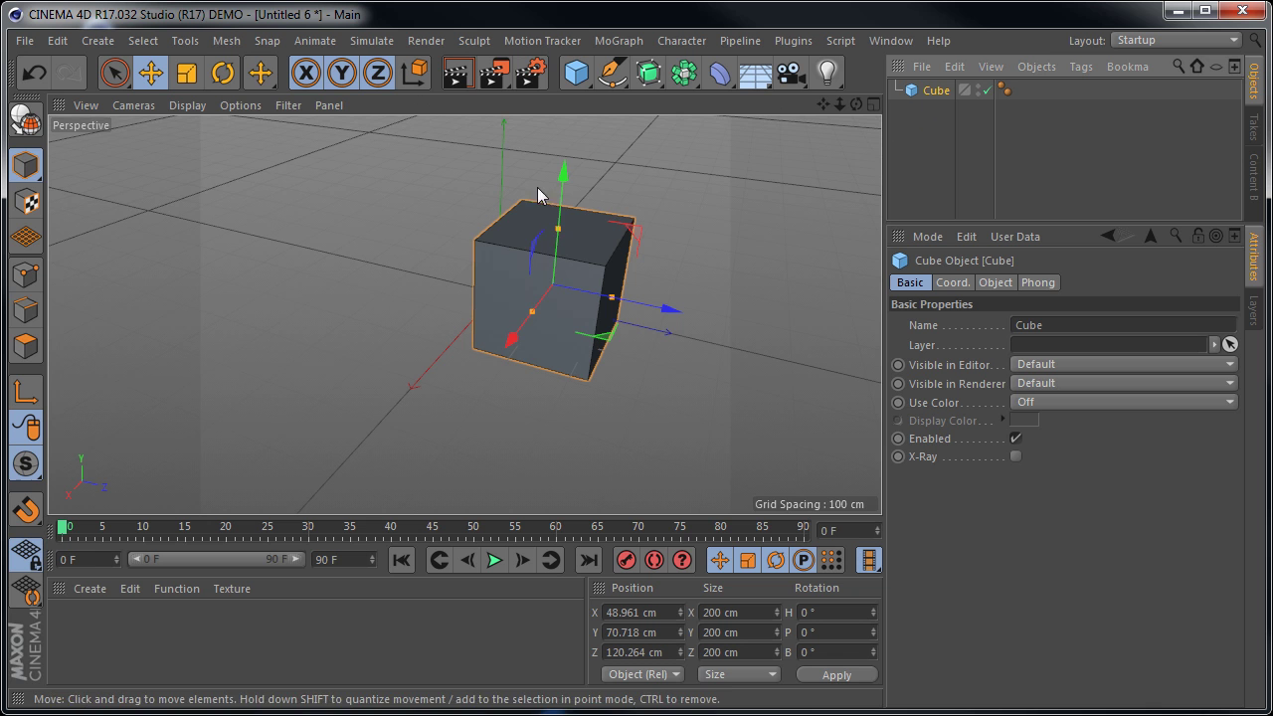
Drag the cube along its X, Z and Y arrows to lower it and pull it back
mouse_move(622, 365)
left_mouse_down("alt")
mouse_move(487, 369)
mouse_move(486, 403)
mouse_move(402, 395)
mouse_move(464, 357)
mouse_move(486, 368)
left_mouse_up("alt")
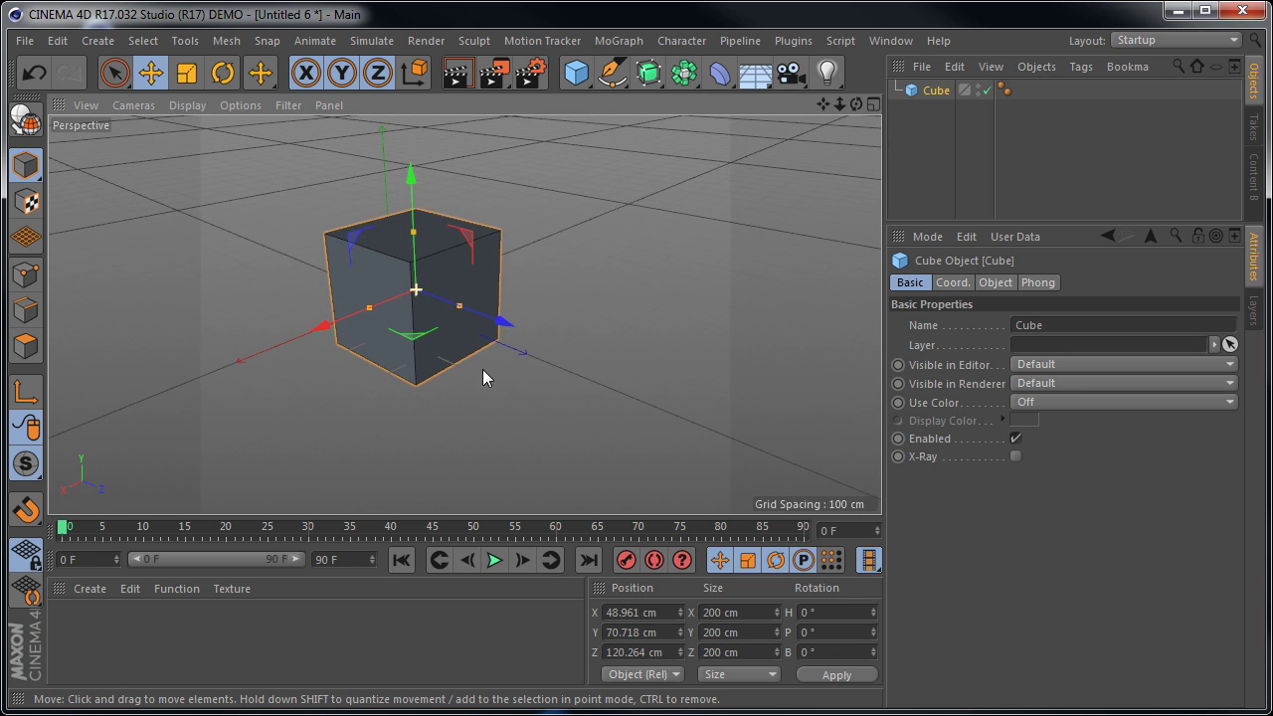
mouse_move(331, 324)
left_mouse_down()
mouse_move(160, 398)
mouse_move(397, 321)
left_mouse_up()
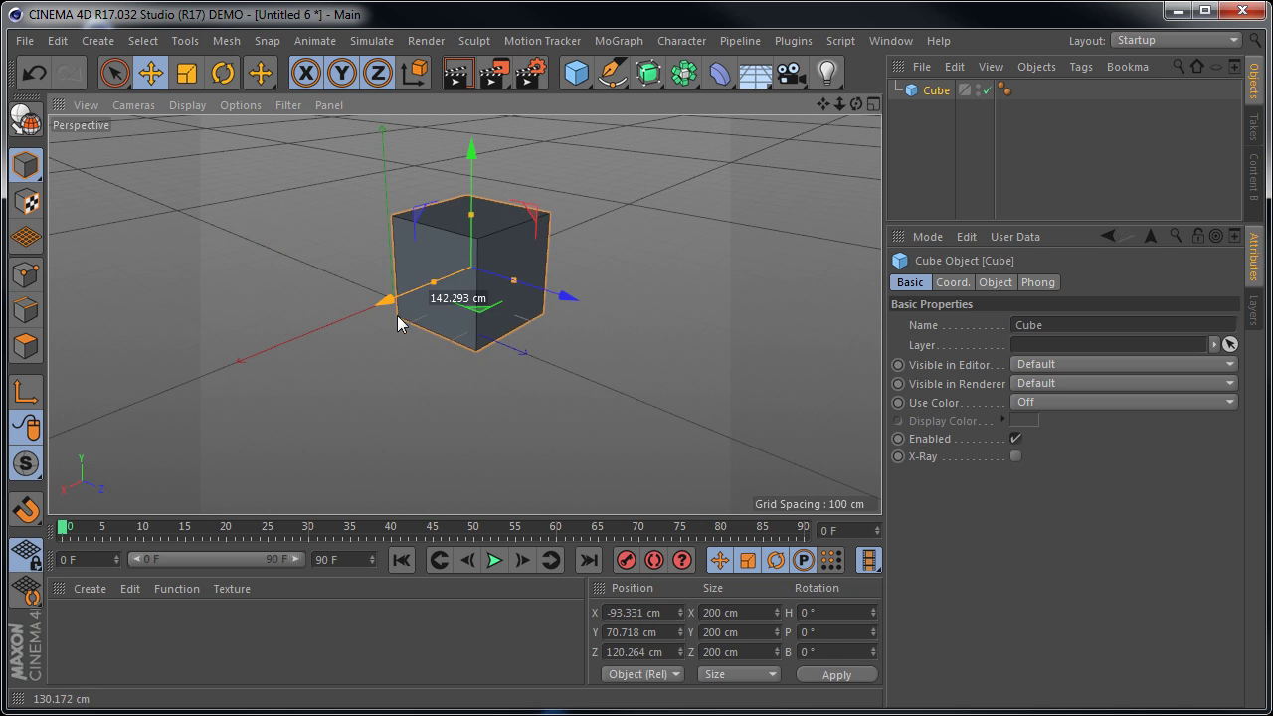
mouse_move(532, 315)
left_mouse_down()
mouse_move(724, 392)
mouse_move(606, 334)
left_mouse_up()
mouse_move(481, 181)
left_mouse_down()
mouse_move(494, 121)
mouse_move(493, 203)
left_mouse_up()
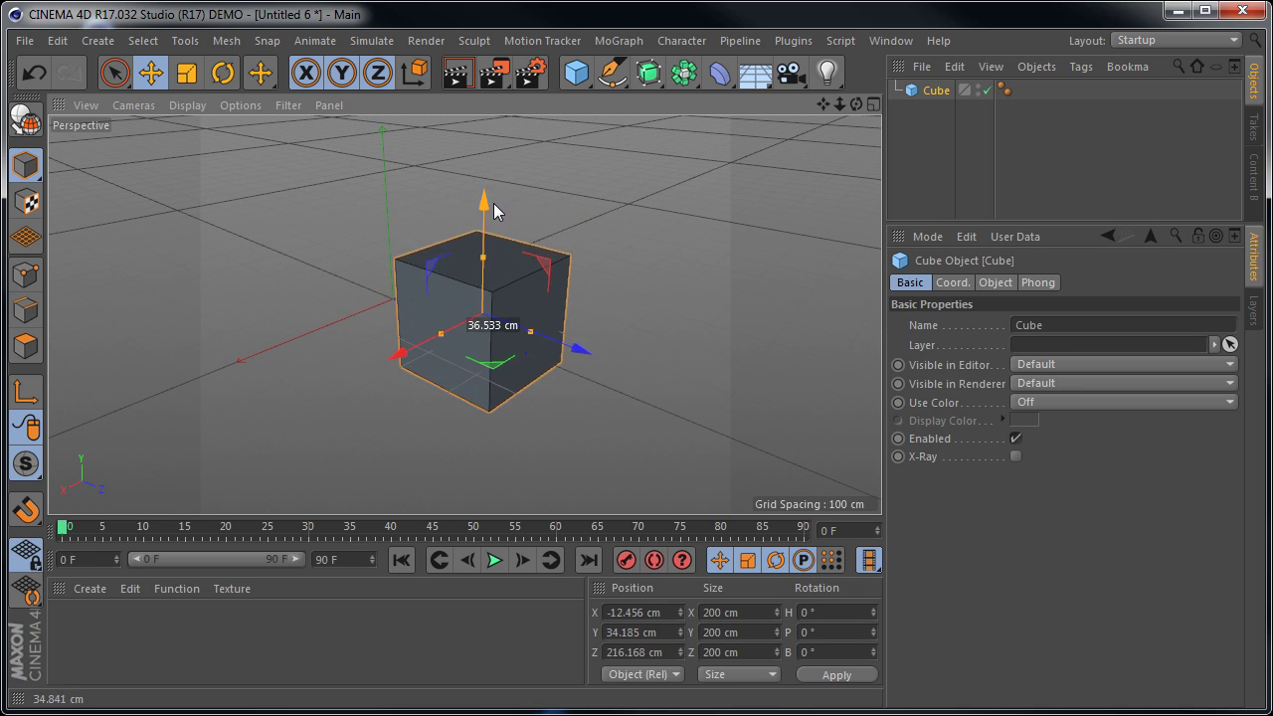
left_click_drag(576, 351, 528, 328)
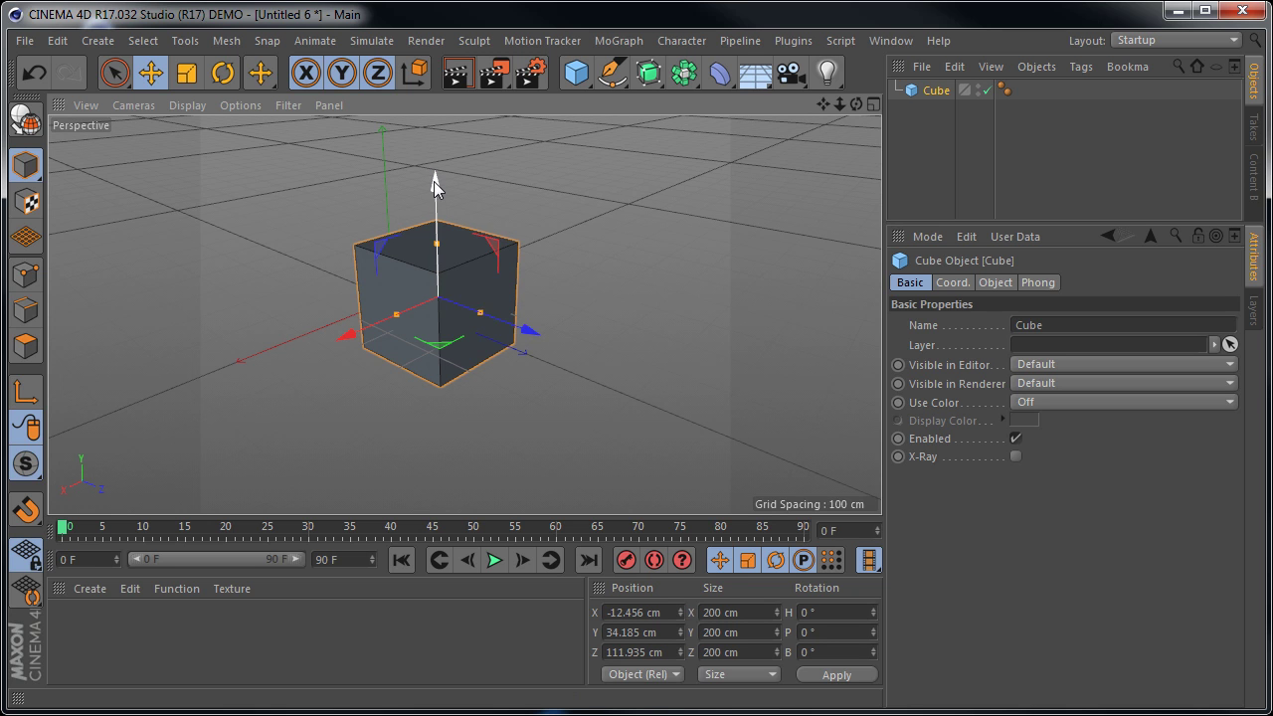
Fine-tune the cube's height and depth until it sits at X -12.456, Y 33.809, Z 40.566 cm
mouse_move(495, 243)
left_mouse_down()
mouse_move(516, 216)
mouse_move(468, 238)
left_mouse_up()
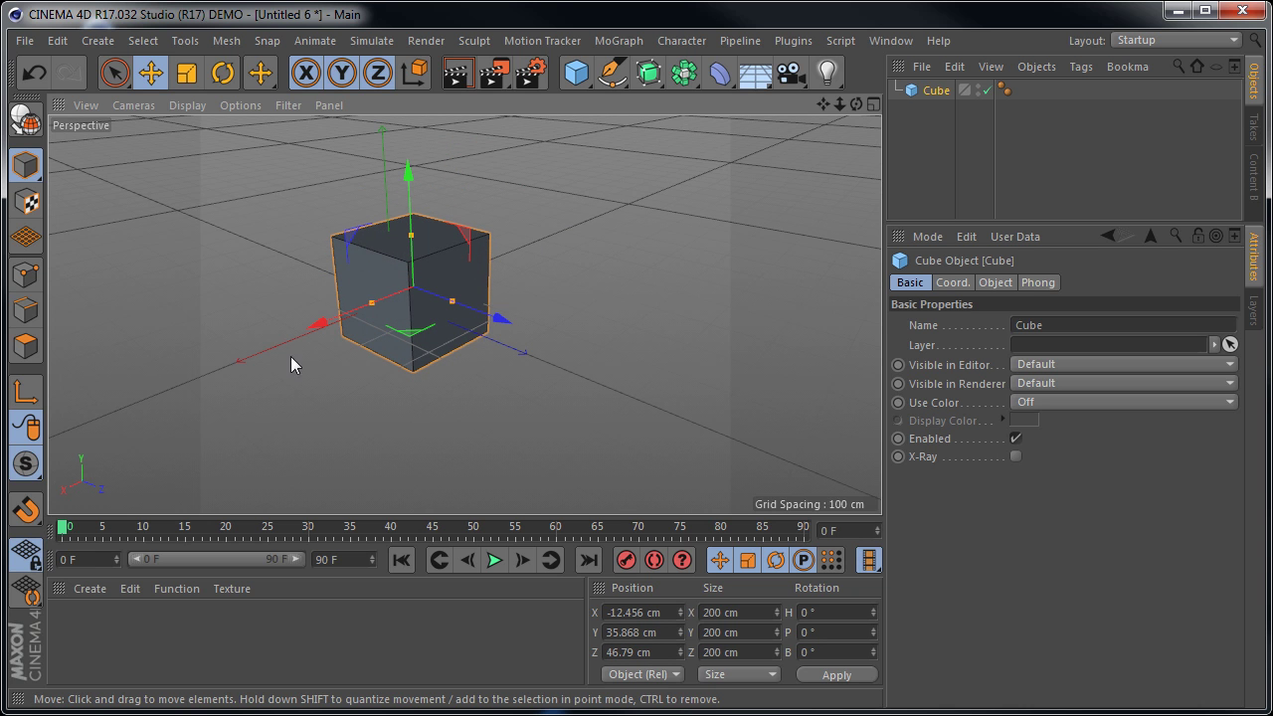
mouse_move(468, 237)
left_mouse_down()
mouse_move(499, 159)
mouse_move(502, 256)
left_mouse_up()
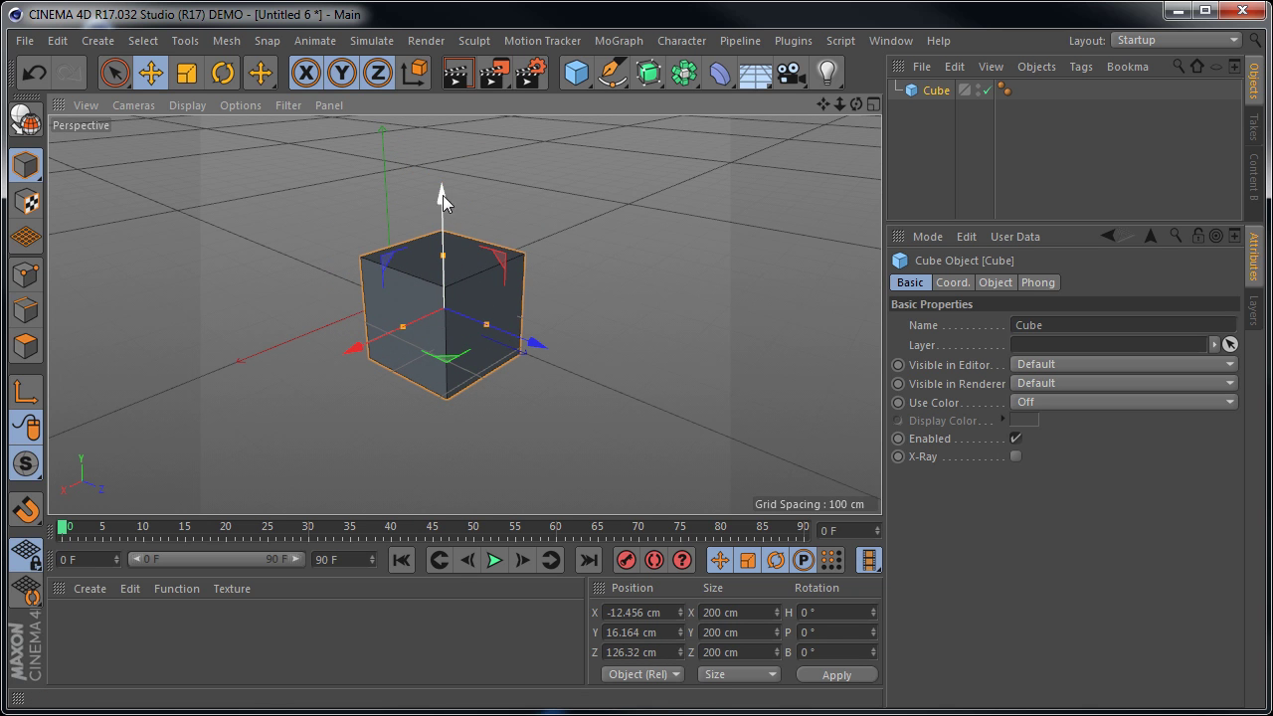
left_click_drag(441, 195, 449, 141)
mouse_move(520, 281)
left_mouse_down()
mouse_move(537, 294)
mouse_move(526, 282)
left_mouse_up()
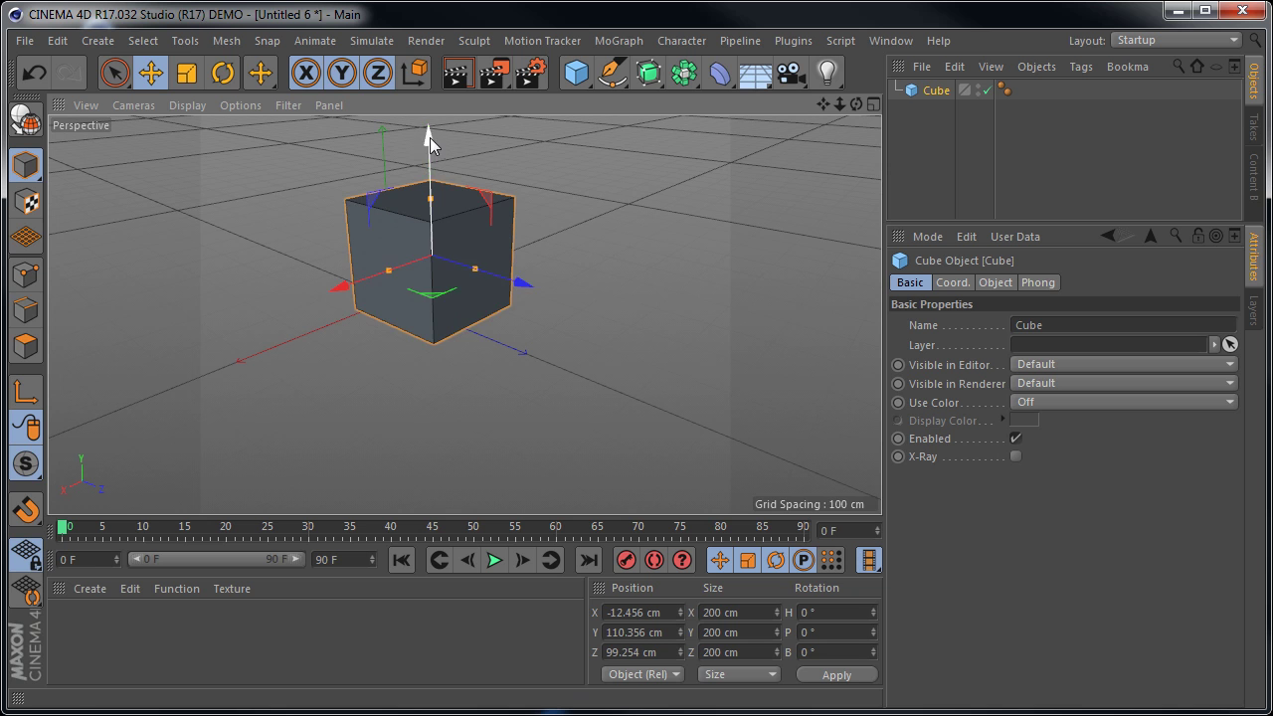
left_click_drag(430, 137, 432, 181)
left_click_drag(515, 329, 491, 322)
Frame the cube with O, zoom out, pan, and orbit to a smaller near-frontal view
key("o")
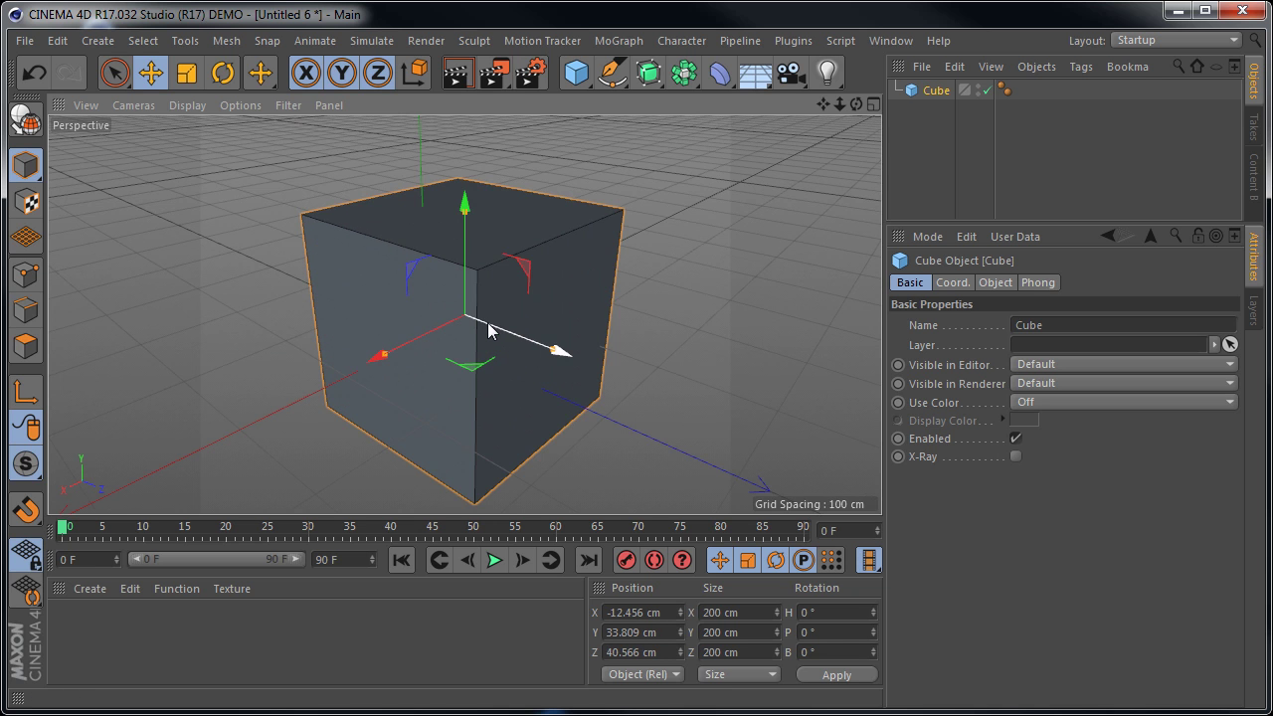
scroll(499, 323, "down", 1)
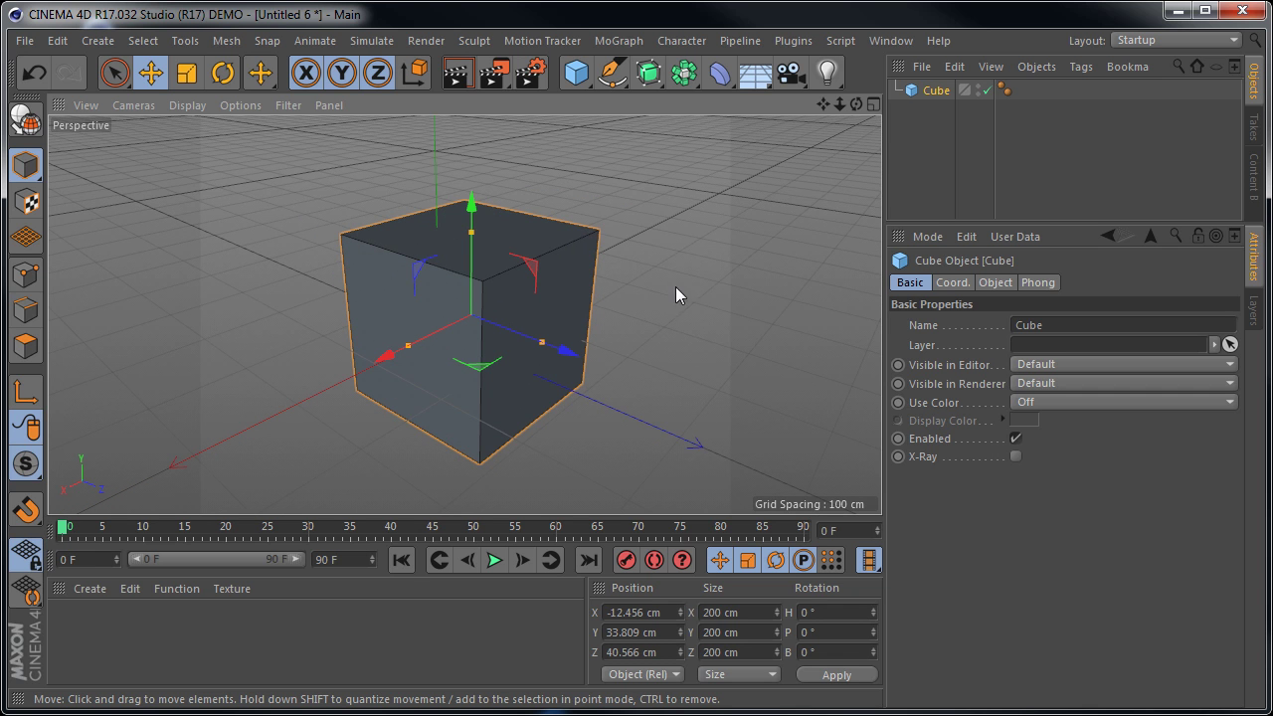
mouse_move(659, 298)
middle_mouse_down("alt")
mouse_move(463, 312)
mouse_move(182, 275)
middle_mouse_up("alt")
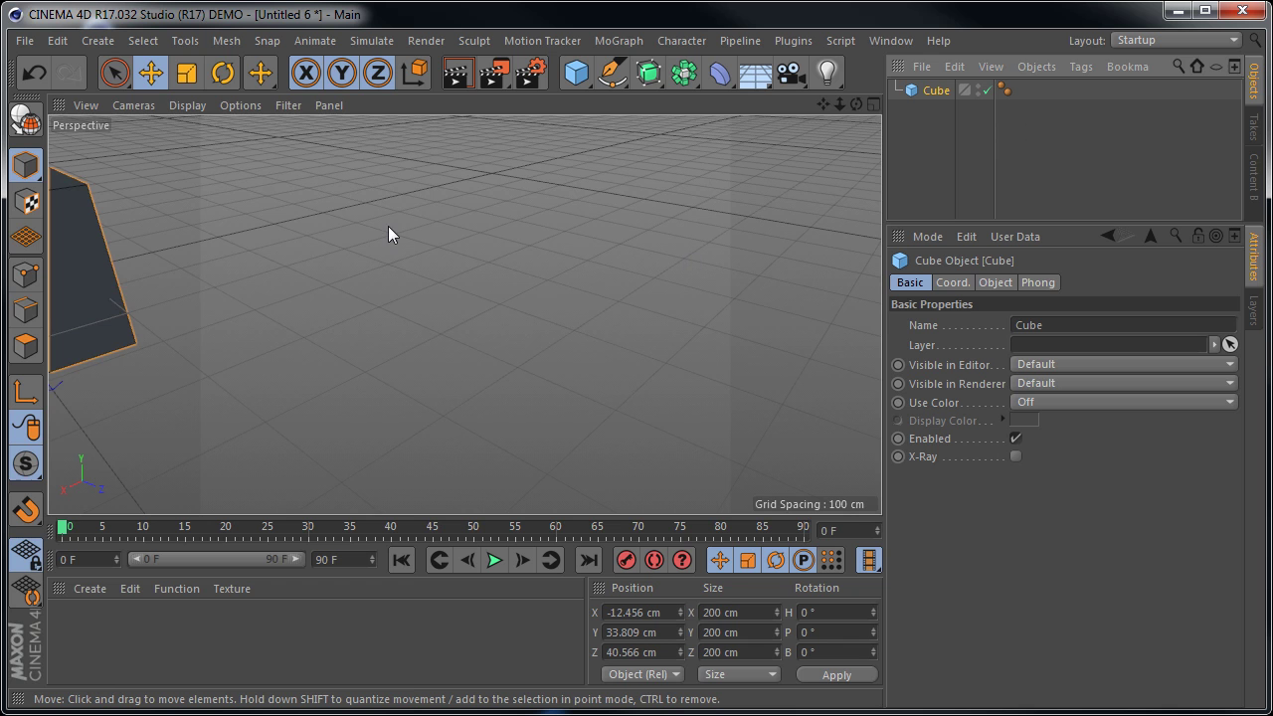
key("o")
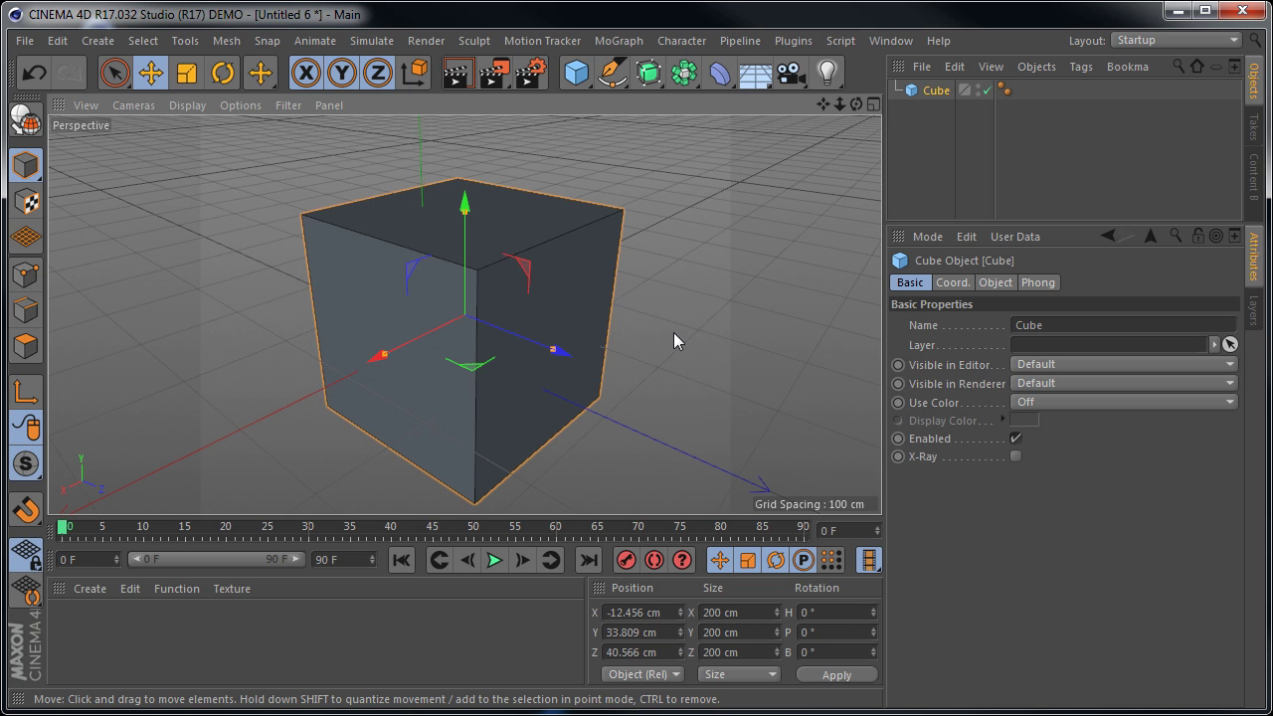
mouse_move(688, 375)
left_mouse_down("alt")
mouse_move(658, 364)
mouse_move(607, 213)
mouse_move(587, 204)
mouse_move(584, 234)
left_mouse_up("alt")
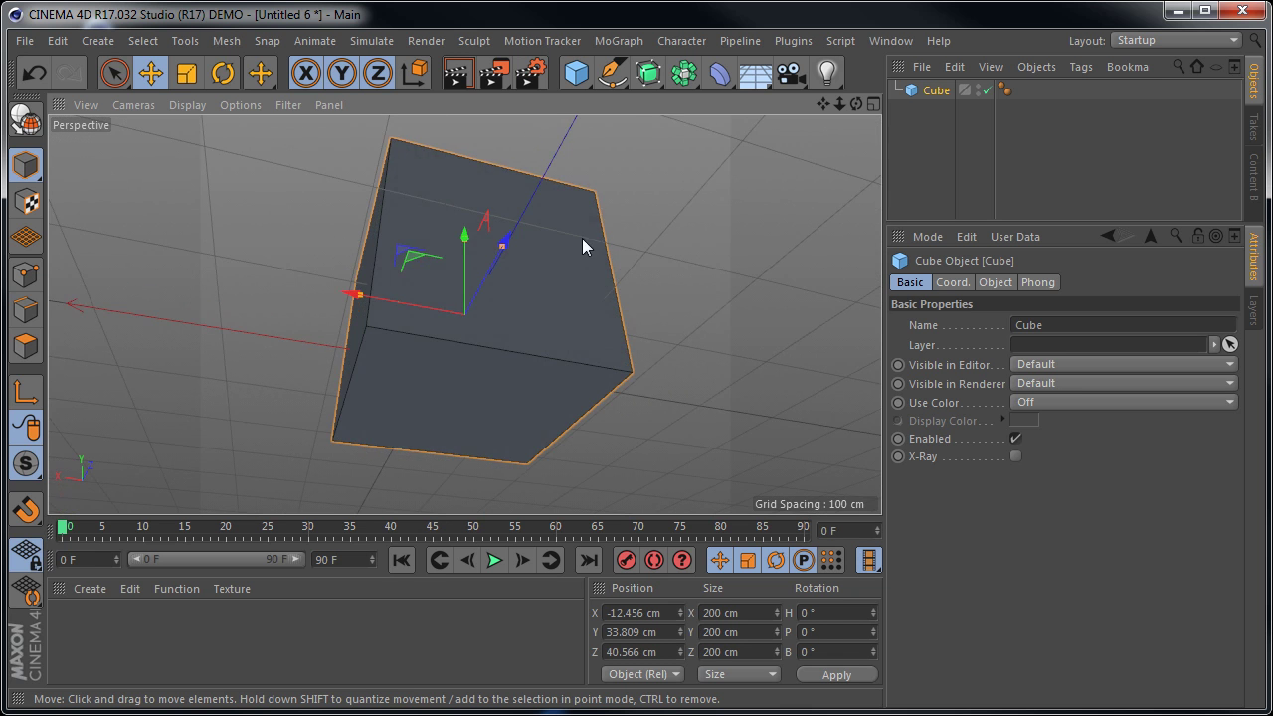
right_click_drag(584, 234, 626, 316, "alt")
mouse_move(627, 316)
left_mouse_down("alt")
mouse_move(551, 257)
mouse_move(547, 140)
mouse_move(655, 319)
left_mouse_up("alt")
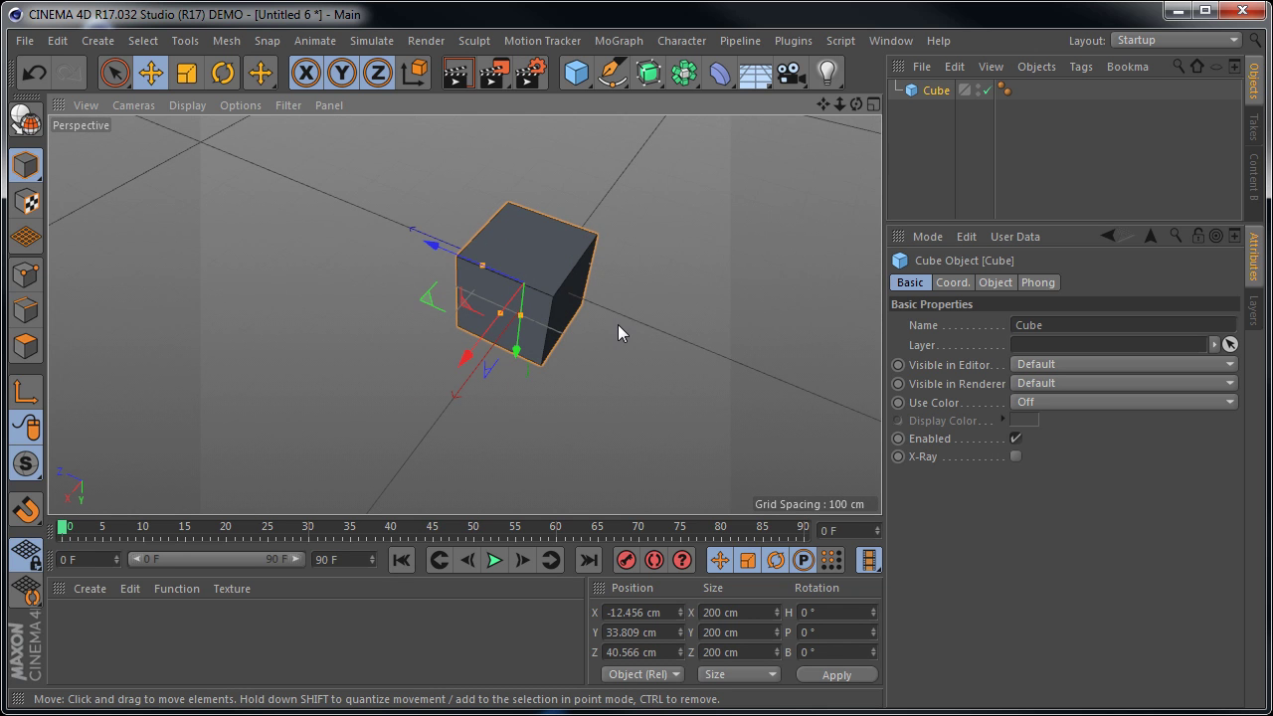
mouse_move(696, 220)
left_mouse_down("alt")
mouse_move(591, 364)
mouse_move(553, 506)
mouse_move(669, 456)
mouse_move(664, 332)
mouse_move(627, 167)
mouse_move(630, 198)
mouse_move(660, 162)
left_mouse_up("alt")
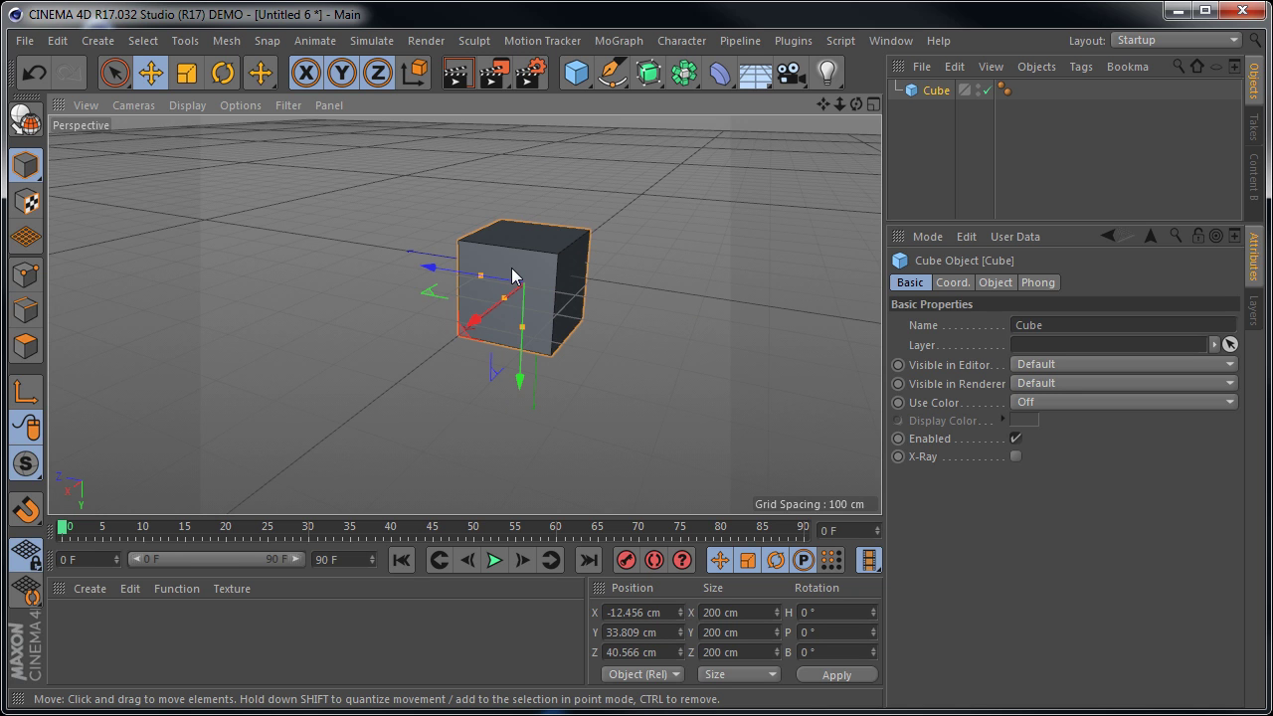
Try the Parallel camera projection, return to Perspective, and deselect the cube
left_click(144, 106)
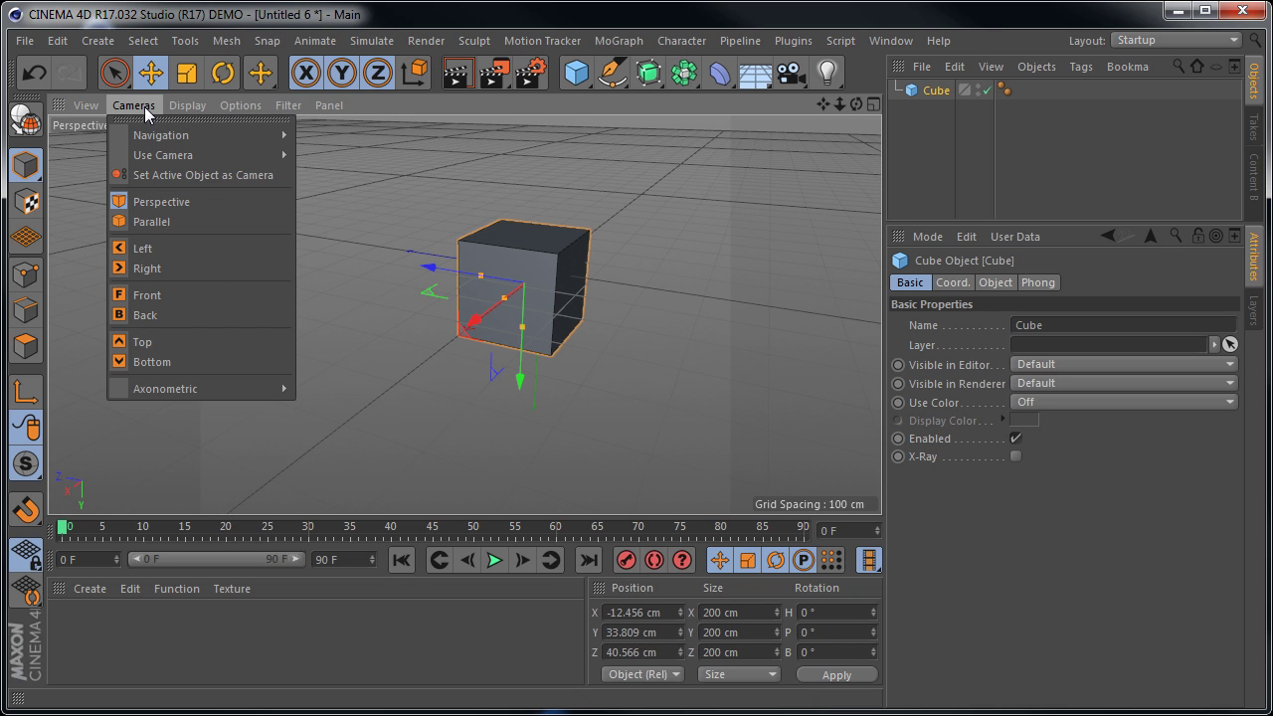
left_click(155, 223)
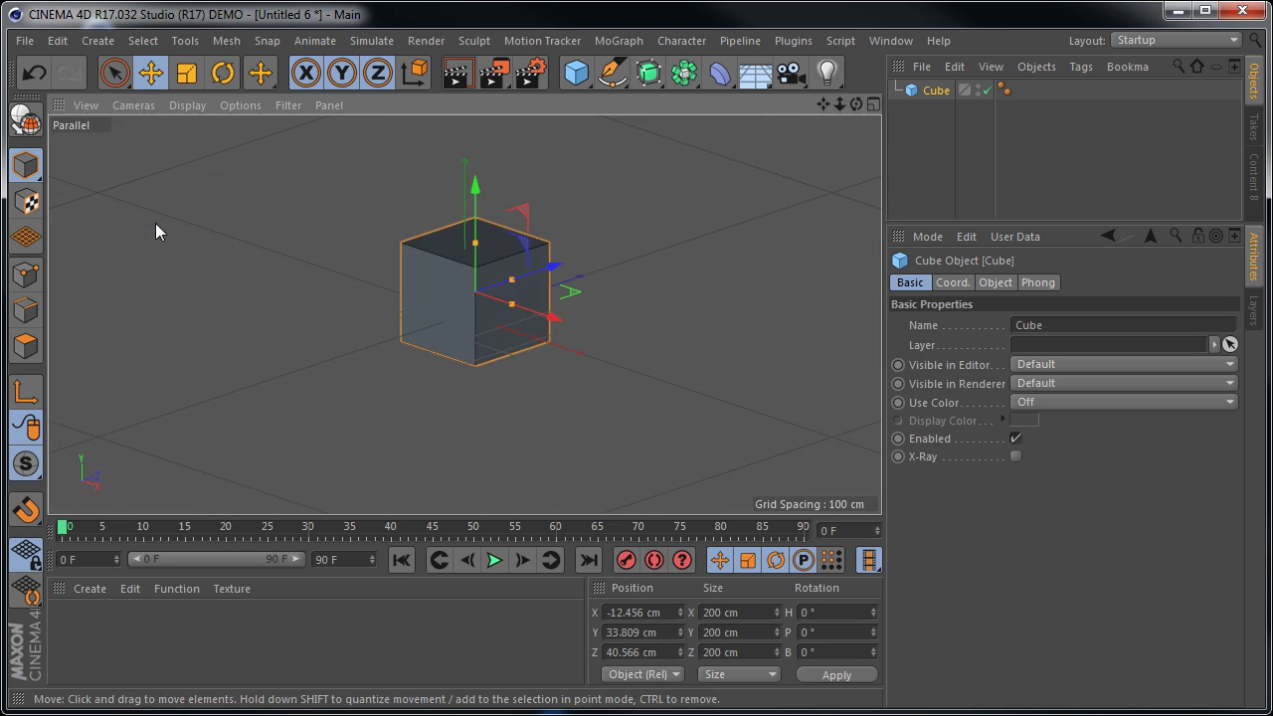
left_click(132, 105)
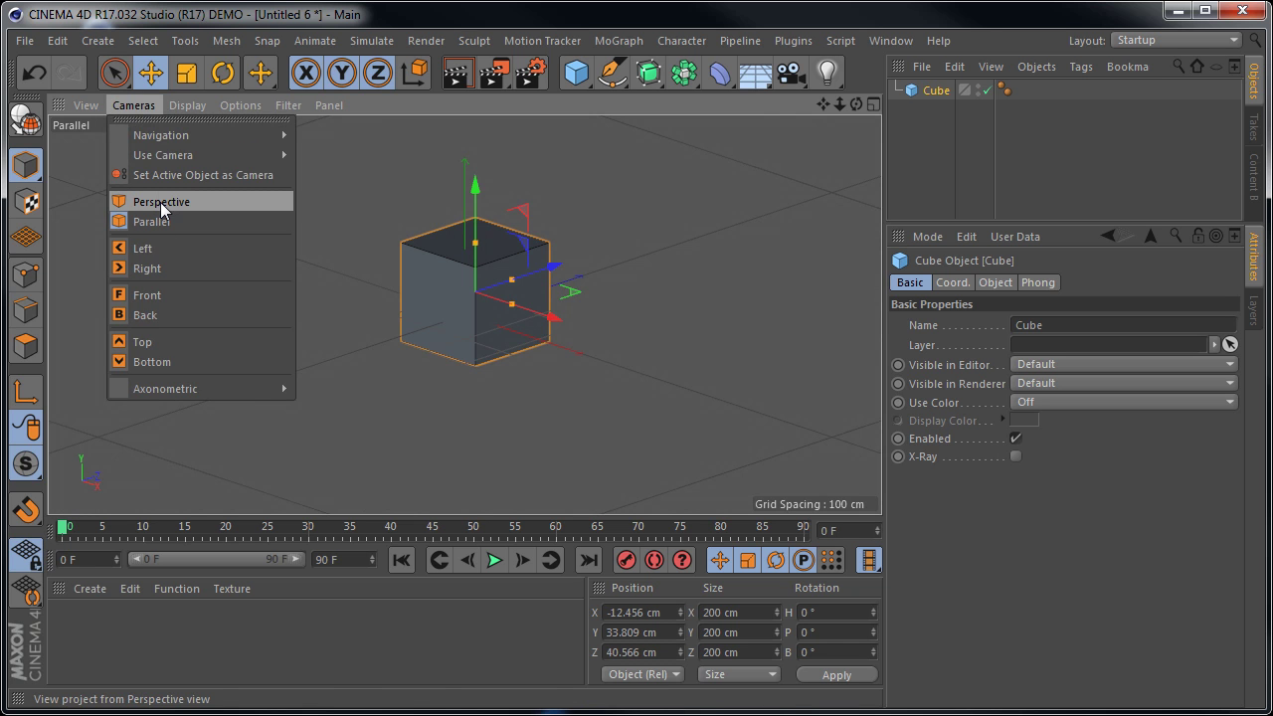
left_click(161, 202)
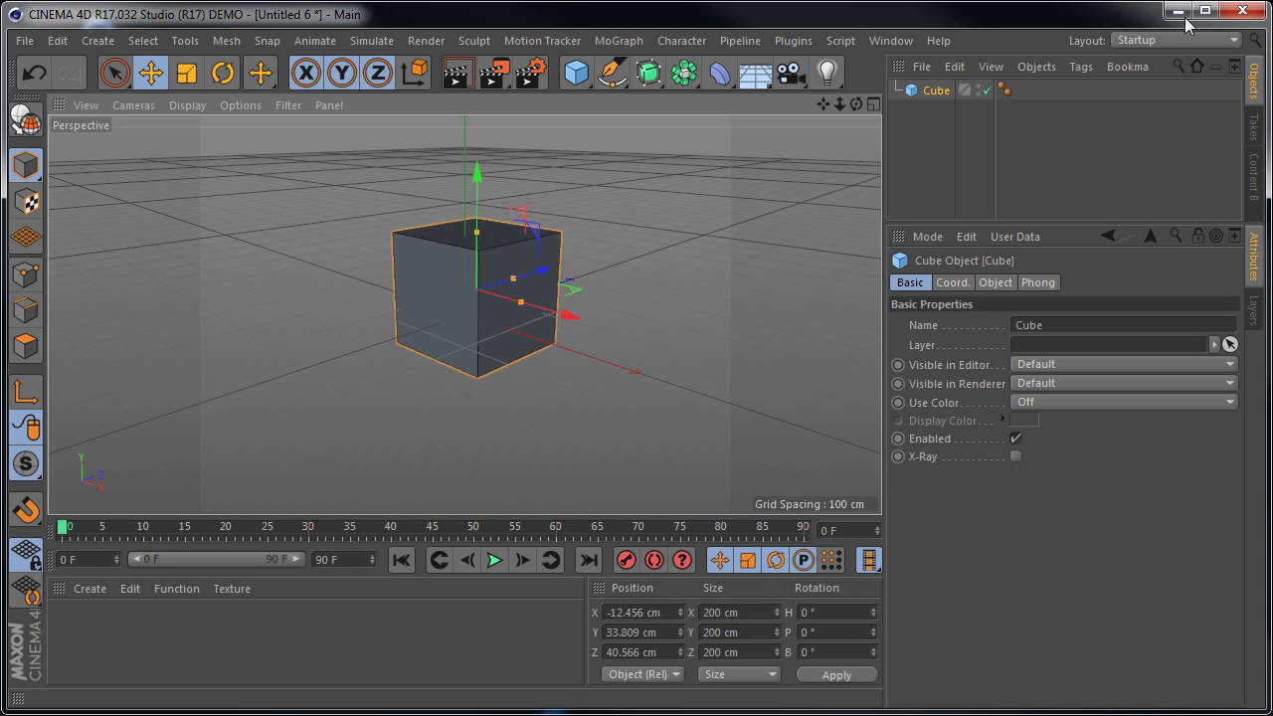
left_click(589, 396)
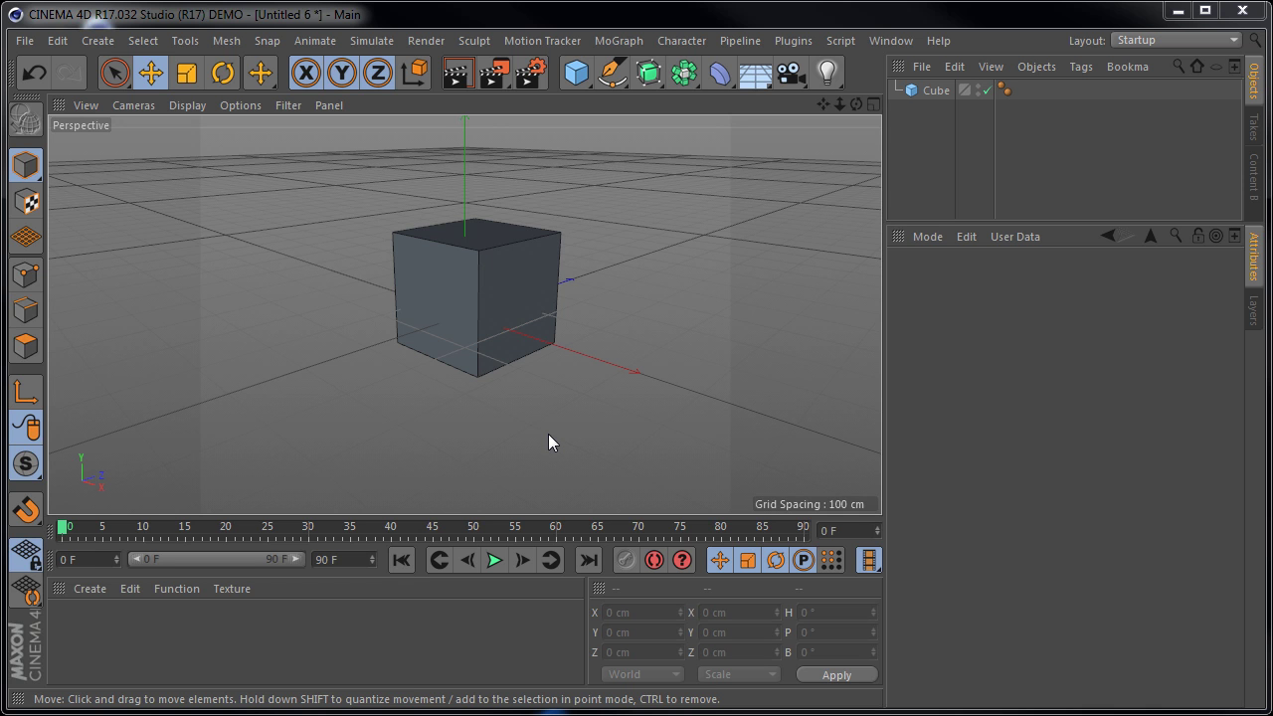
Widen the object list and select the Cube in the Object Manager
left_click(486, 291)
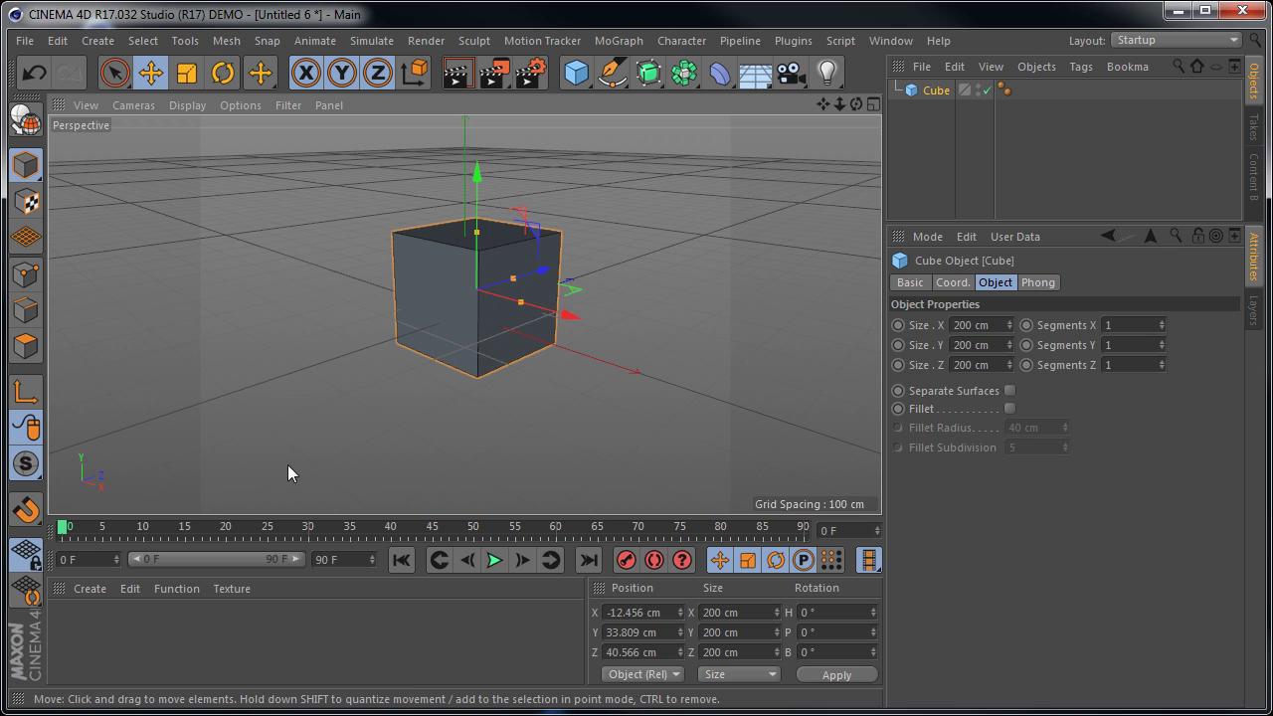
left_click(553, 437)
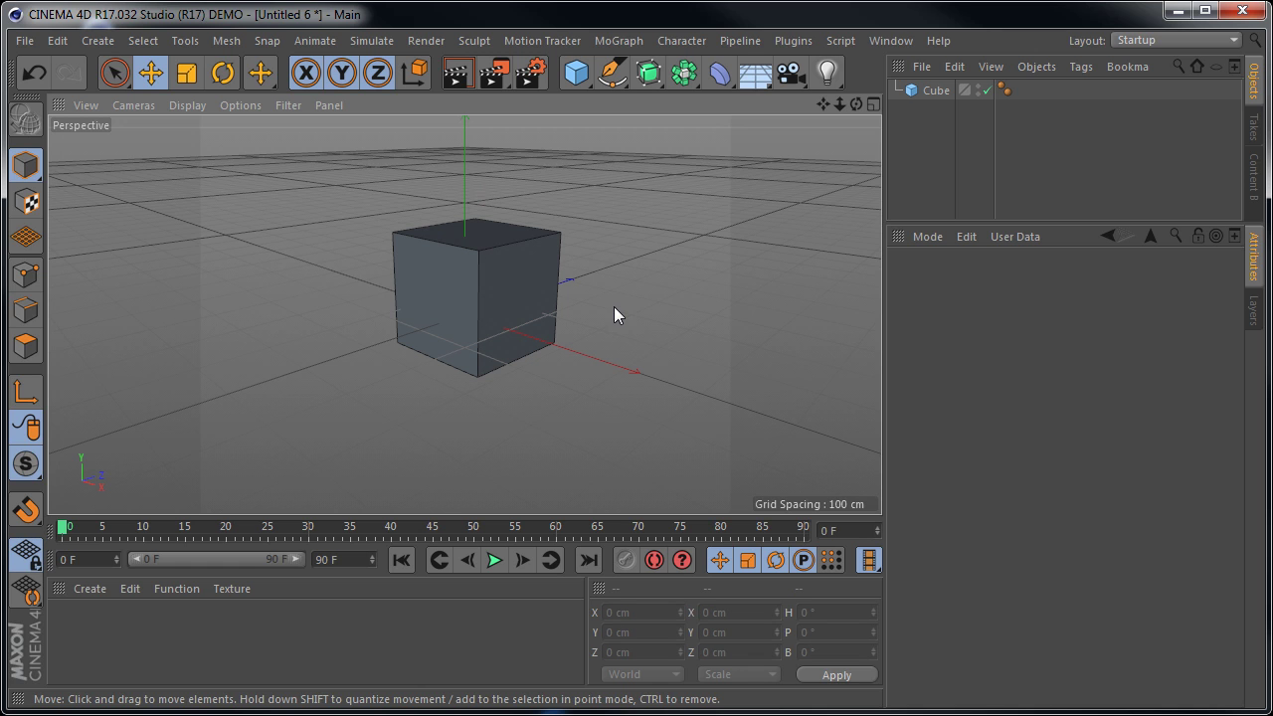
left_click_drag(1003, 228, 1002, 286)
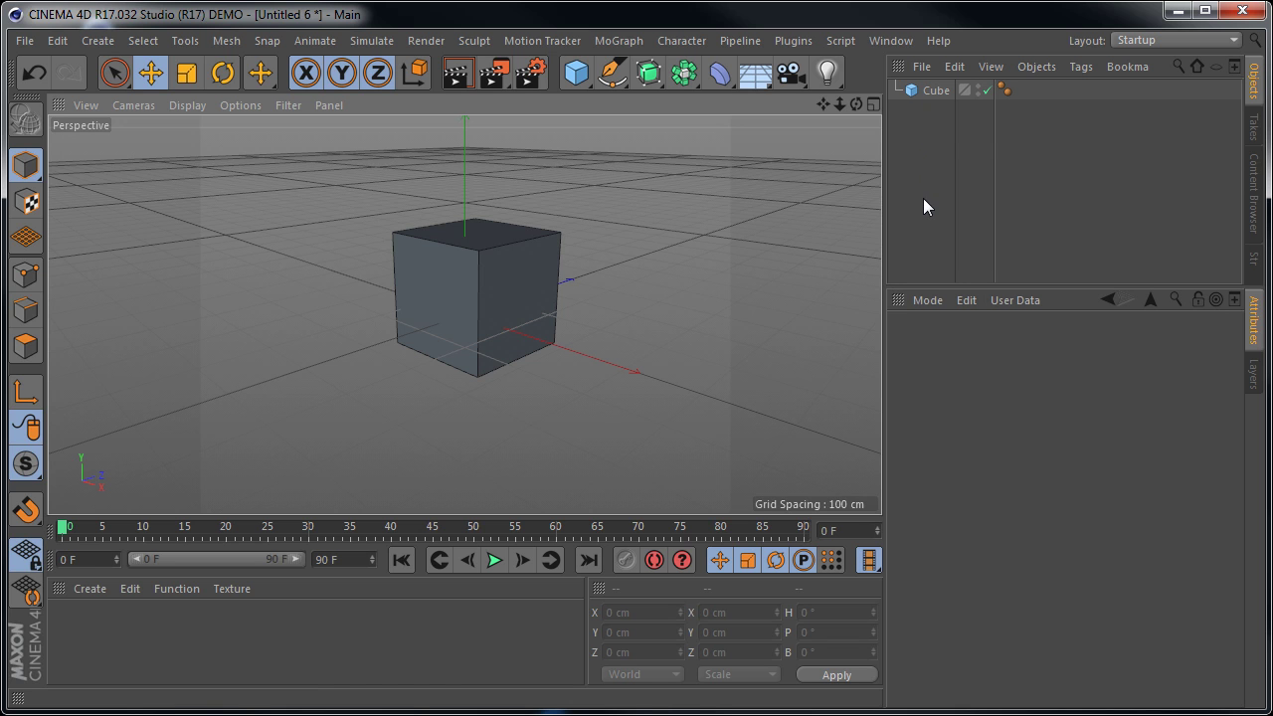
left_click(936, 93)
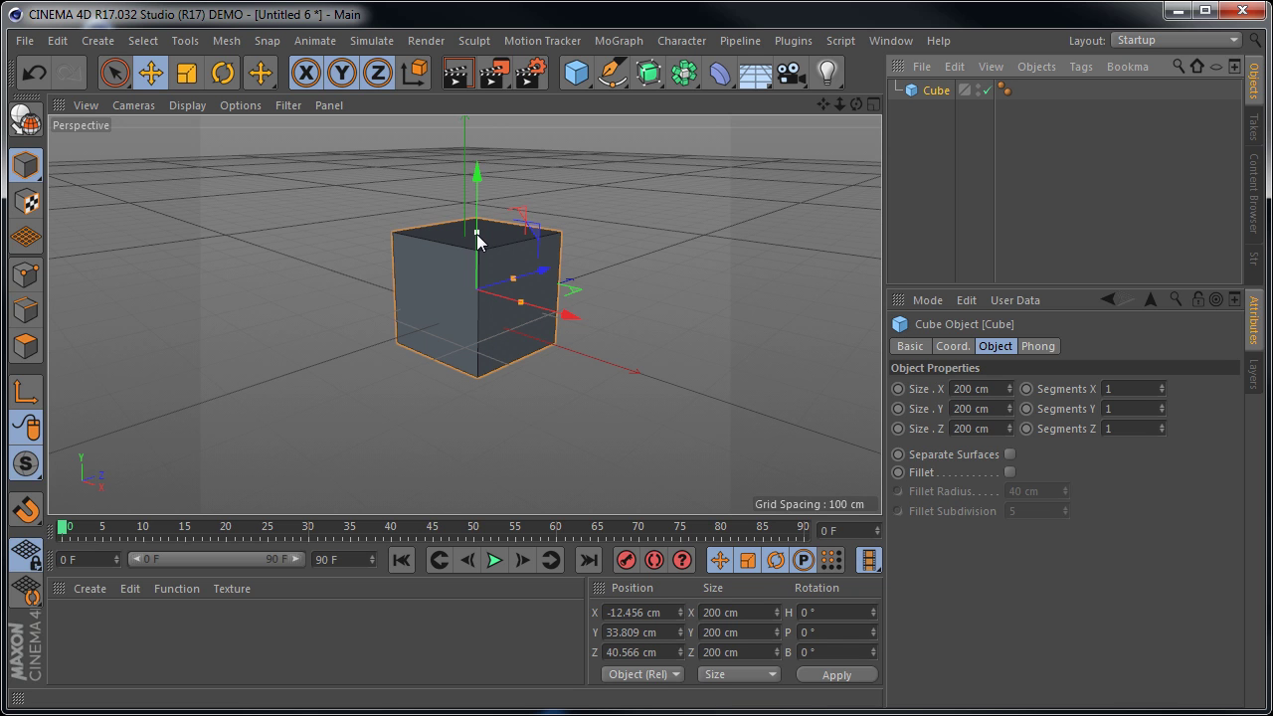
Zoom in and drag the top size handle down to squash the cube's height
scroll(478, 235, "up", 3)
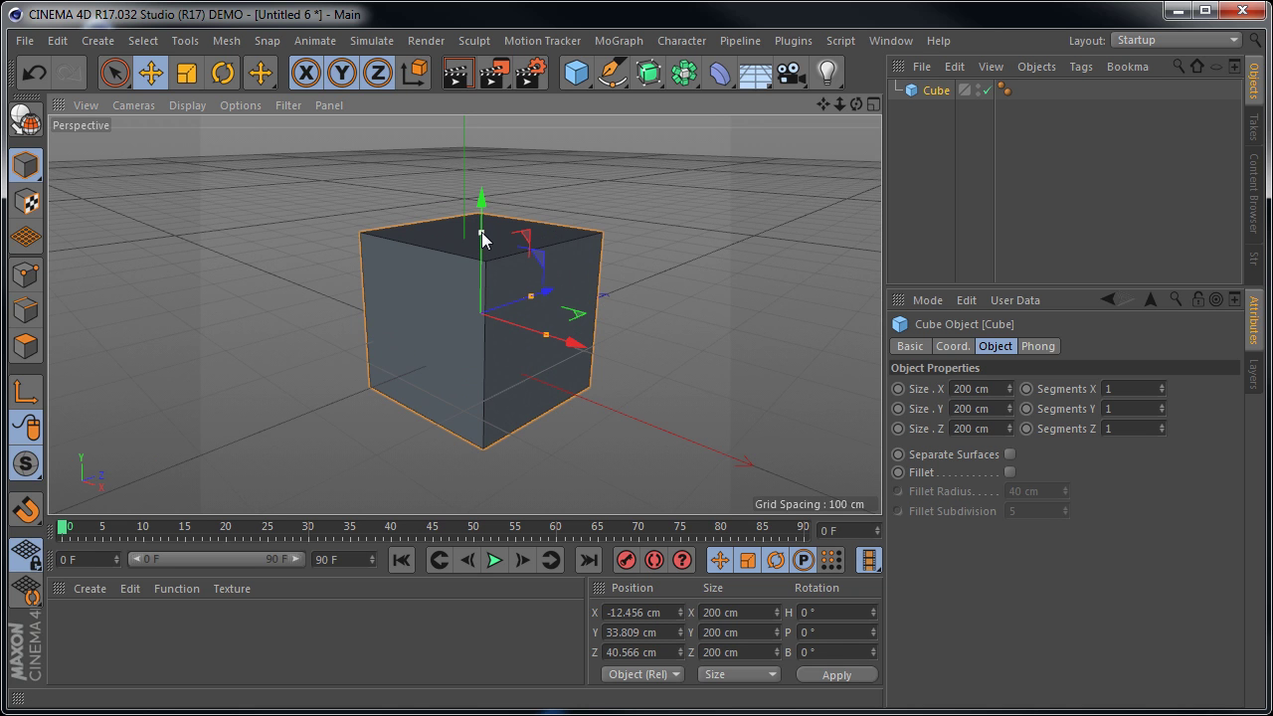
scroll(482, 235, "up", 1)
scroll(482, 236, "up", 1)
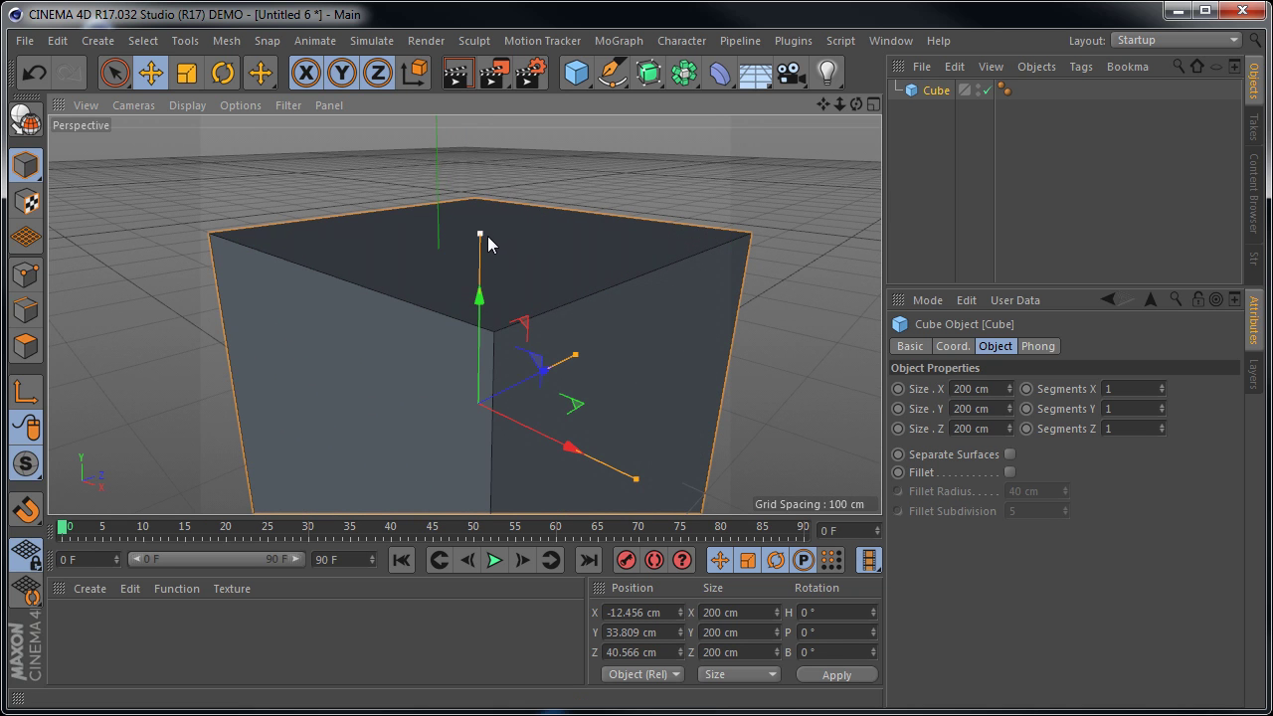
scroll(482, 236, "down", 2)
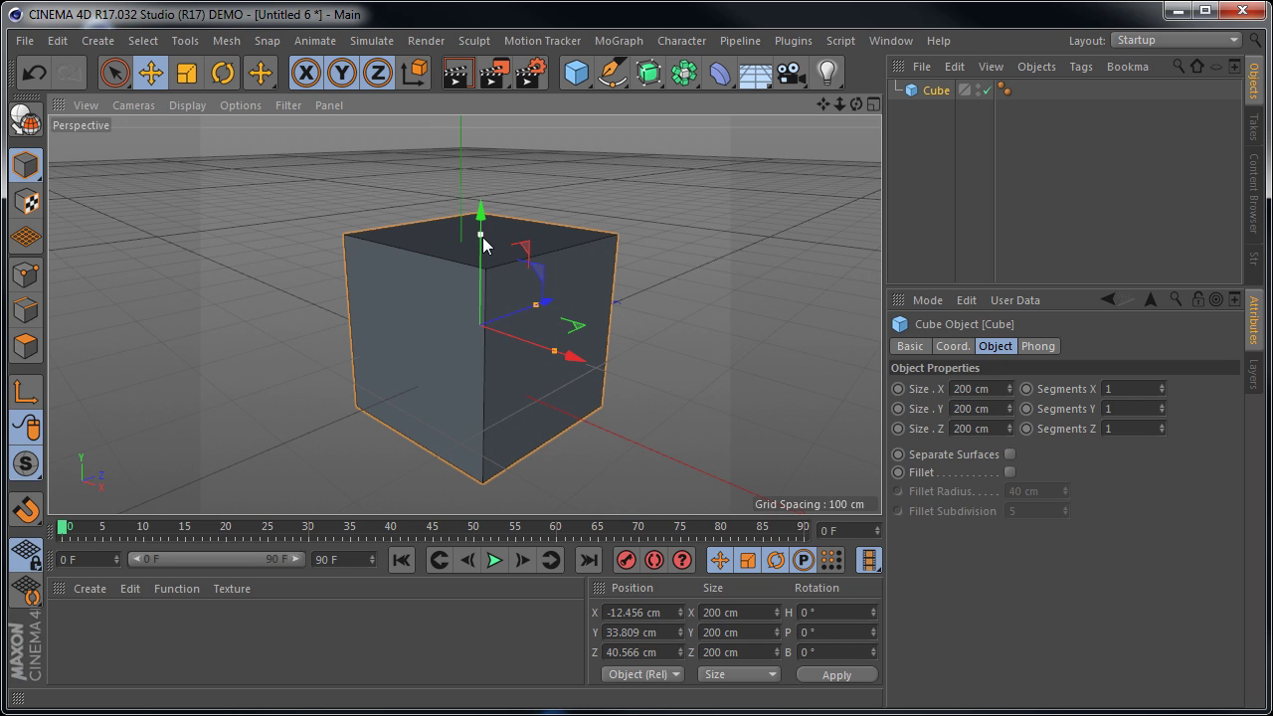
left_click_drag(481, 237, 490, 272)
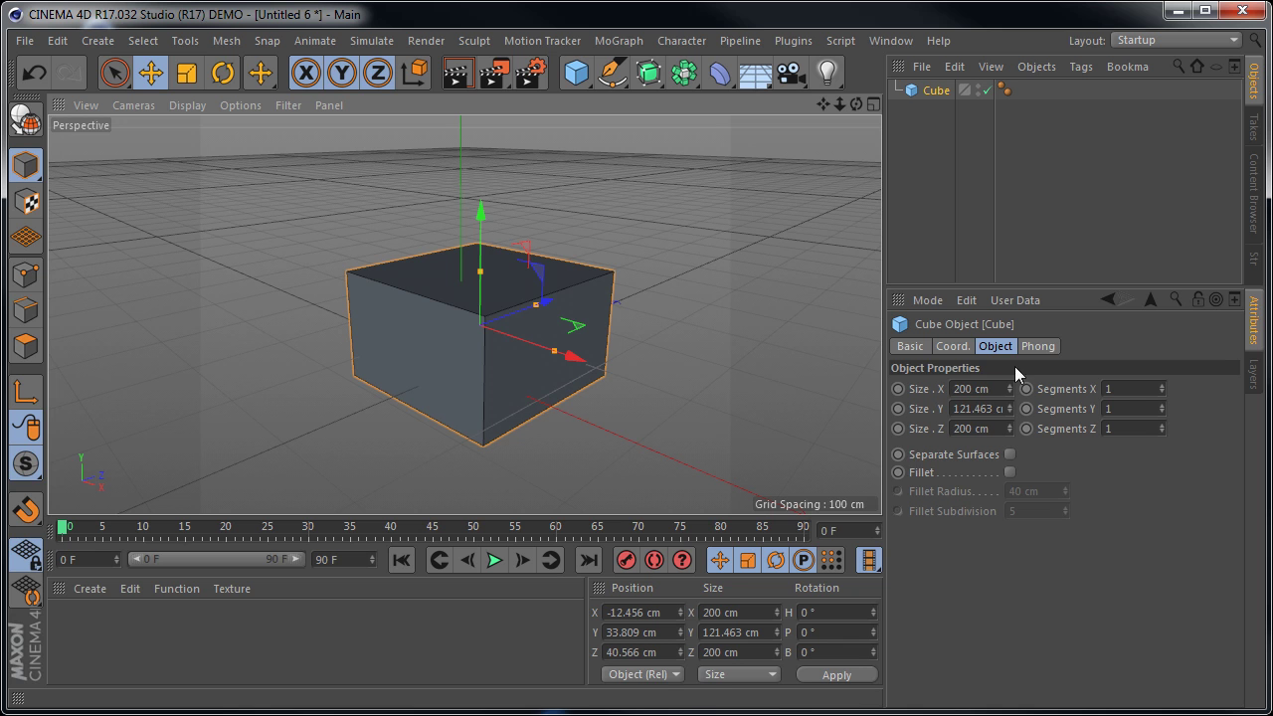
Adjust the cube's height, width and depth with its handles, then delete it
mouse_move(482, 273)
left_mouse_down()
mouse_move(483, 188)
mouse_move(484, 290)
mouse_move(480, 170)
mouse_move(480, 270)
left_mouse_up()
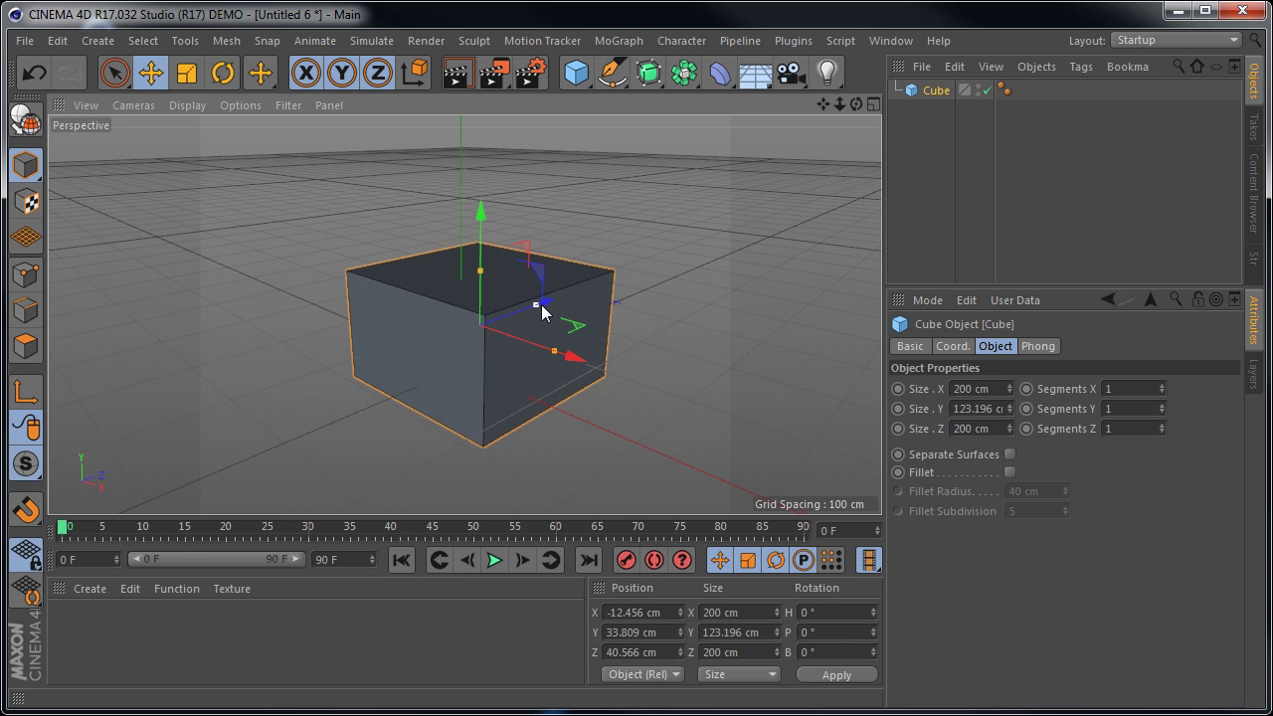
mouse_move(540, 310)
left_mouse_down()
mouse_move(484, 335)
mouse_move(574, 289)
mouse_move(505, 338)
mouse_move(458, 321)
mouse_move(528, 347)
mouse_move(436, 332)
mouse_move(551, 360)
mouse_move(426, 332)
mouse_move(568, 361)
mouse_move(527, 310)
left_mouse_up()
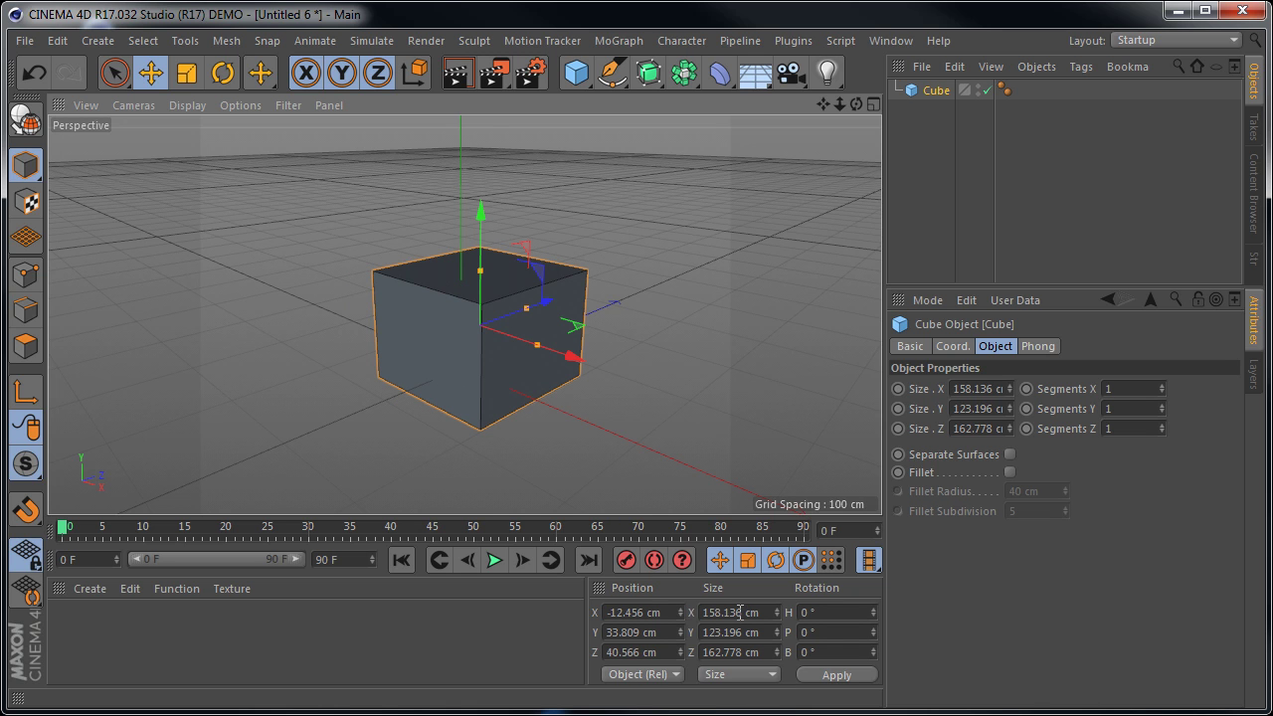
key("Delete")
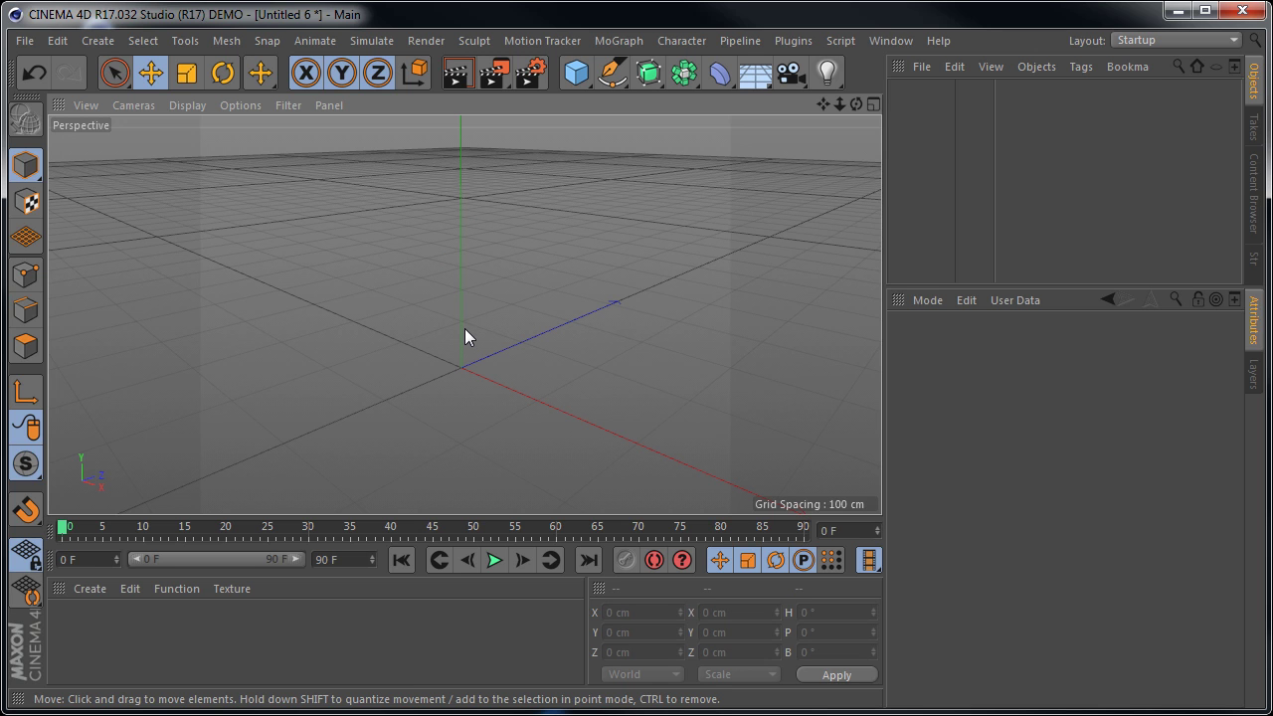
Add a new 200 cm cube at the origin and zoom in on it
left_click(576, 72)
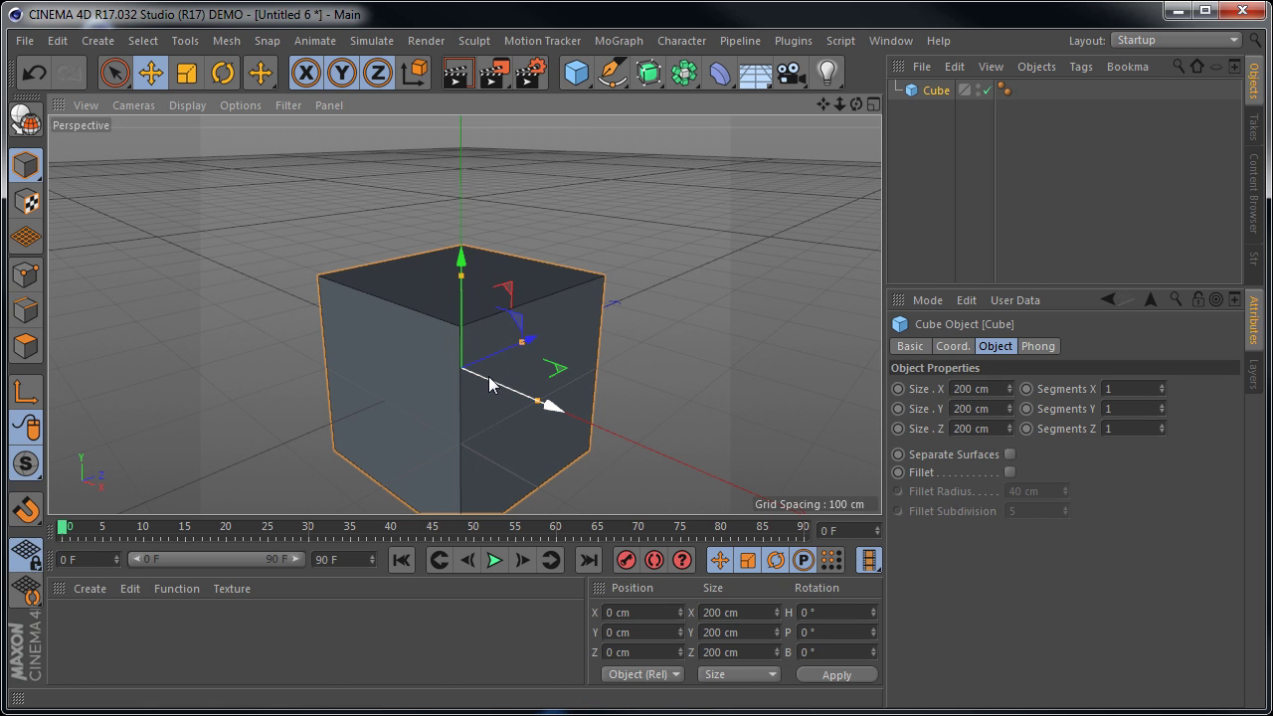
scroll(491, 372, "up", 2)
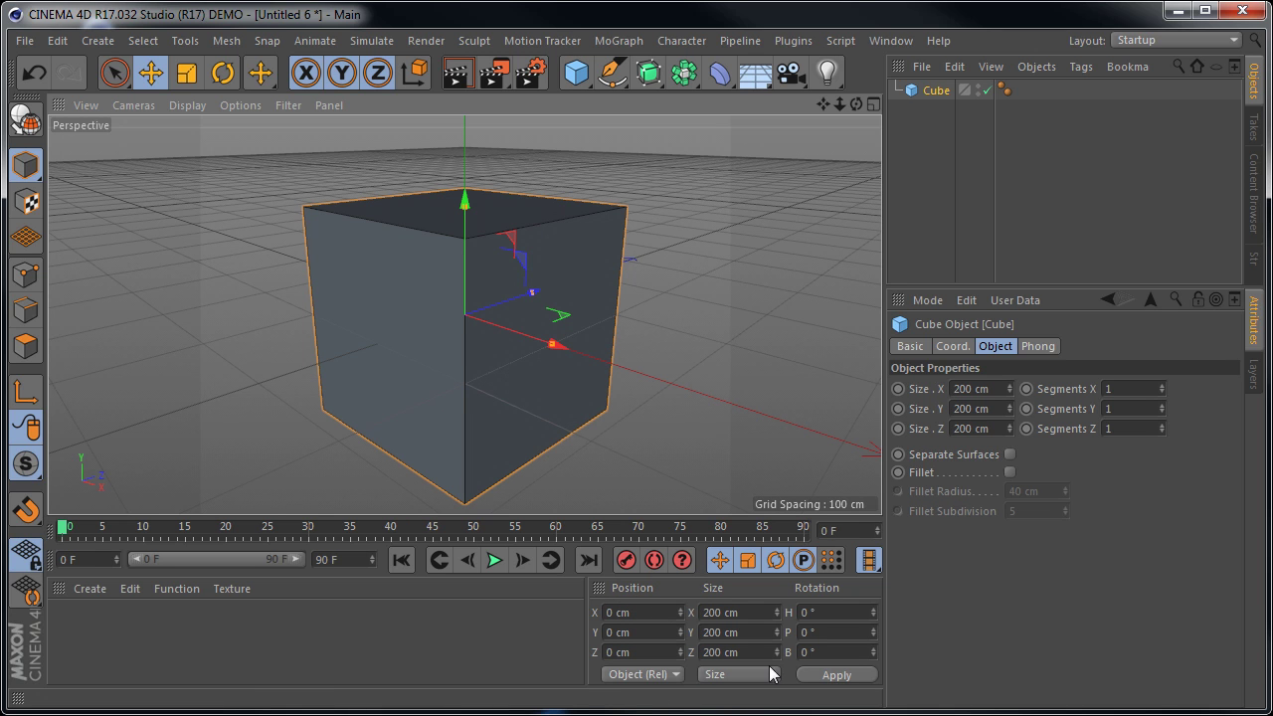
Set the cube's Position X to 100 cm, then nudge the value with the spinner and apply
double_click(611, 611)
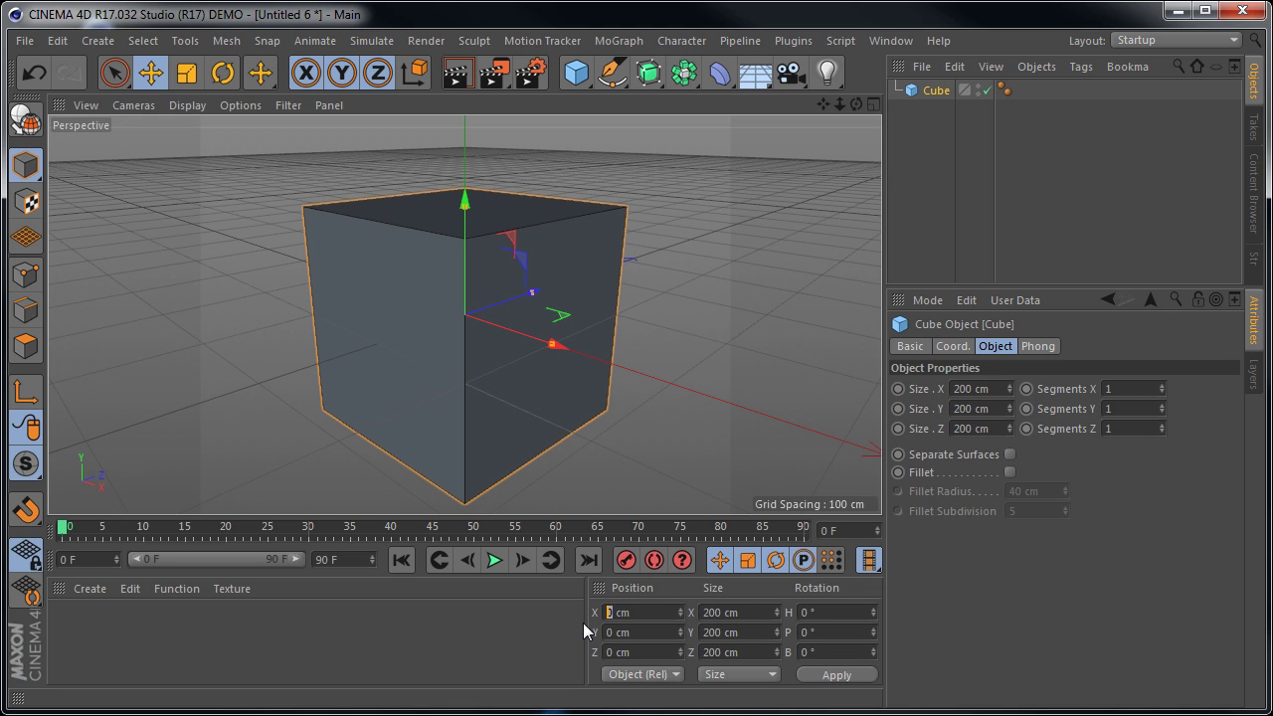
type("10")
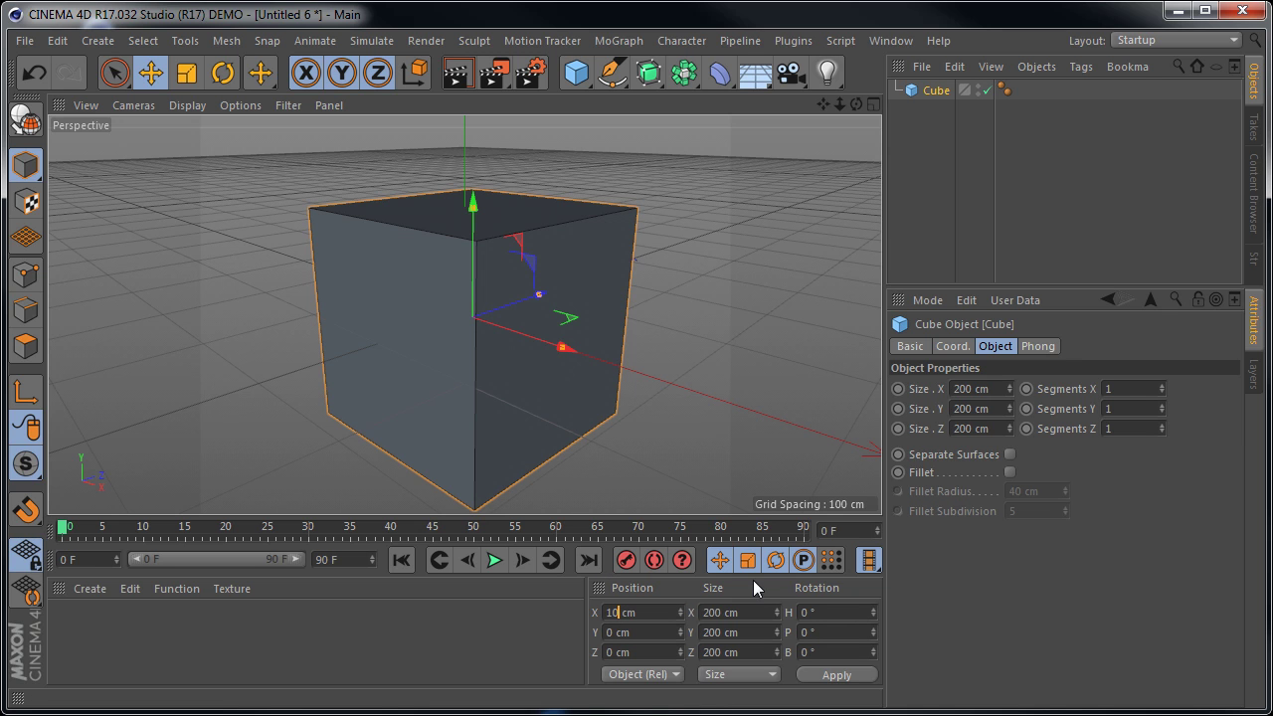
type("0")
left_click(825, 681)
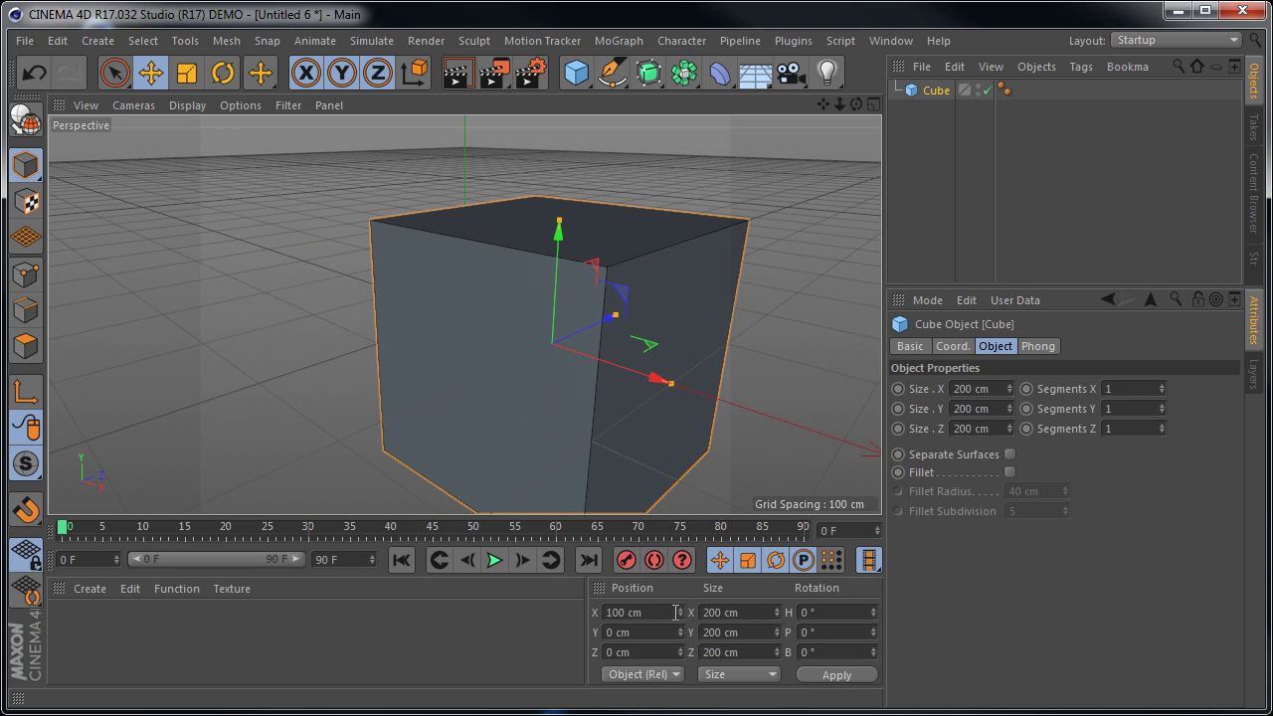
left_click_drag(681, 617, 681, 616)
left_click_drag(681, 622, 682, 623)
left_click(857, 680)
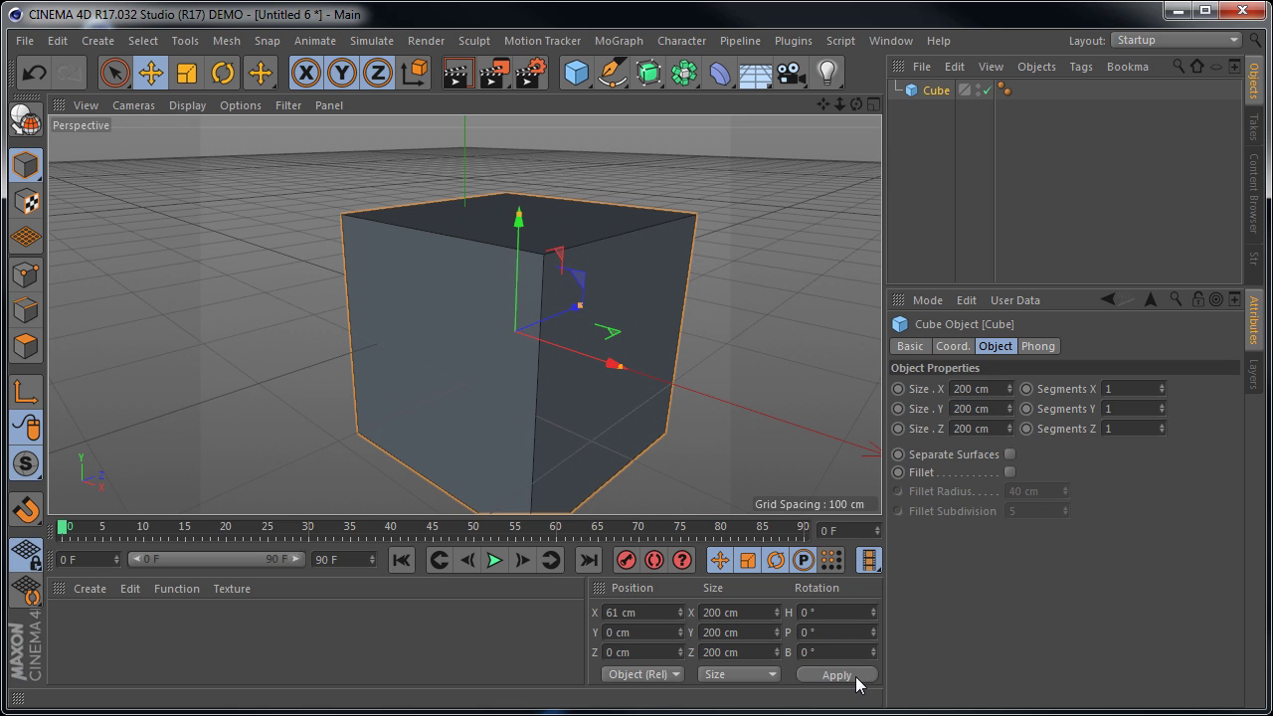
Slide the cube along X in the viewport, then reset Position X to 0 cm
mouse_move(608, 364)
left_mouse_down()
mouse_move(562, 365)
mouse_move(594, 392)
mouse_move(503, 370)
left_mouse_up()
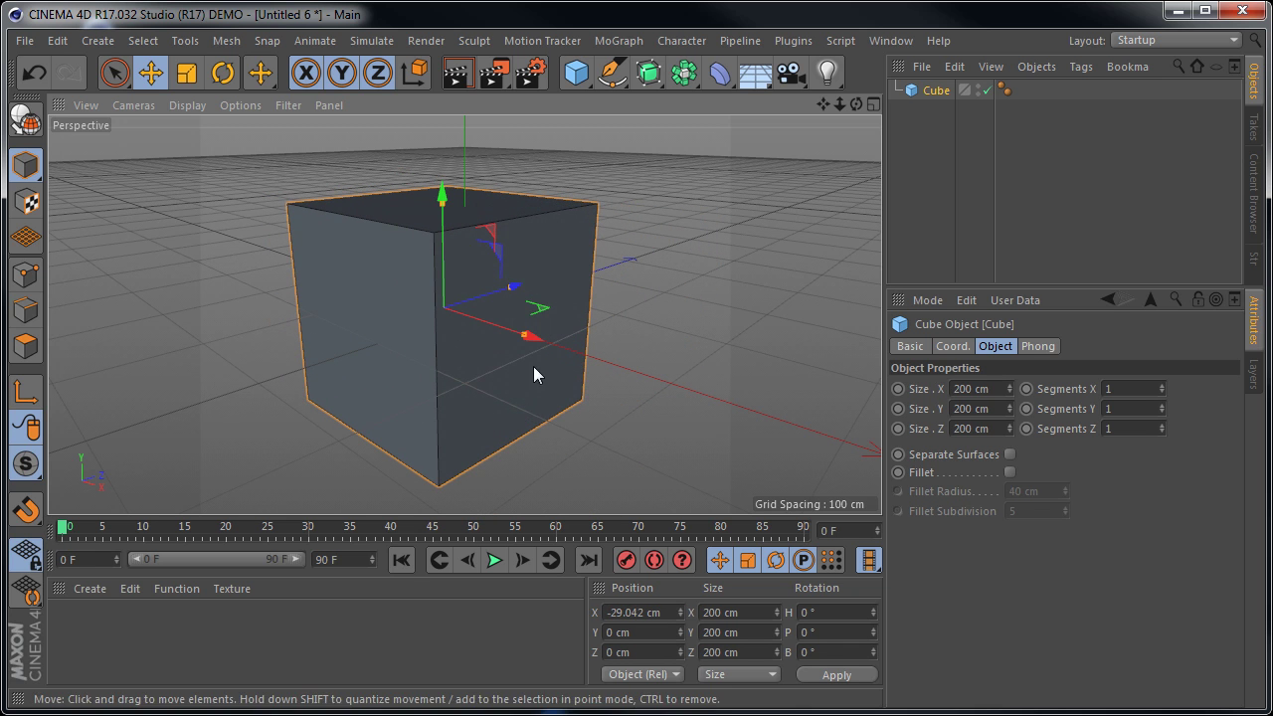
mouse_move(537, 342)
left_mouse_down()
mouse_move(627, 392)
mouse_move(605, 396)
mouse_move(352, 284)
left_mouse_up()
left_click(636, 612)
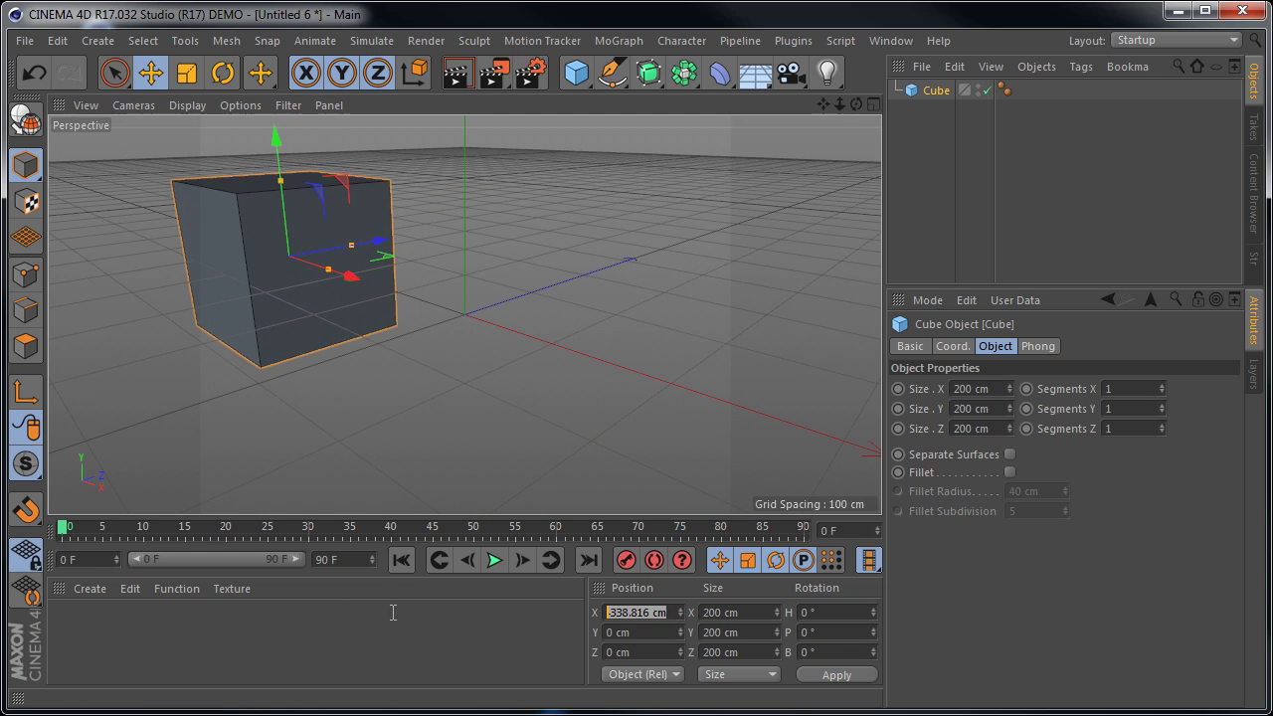
type("0")
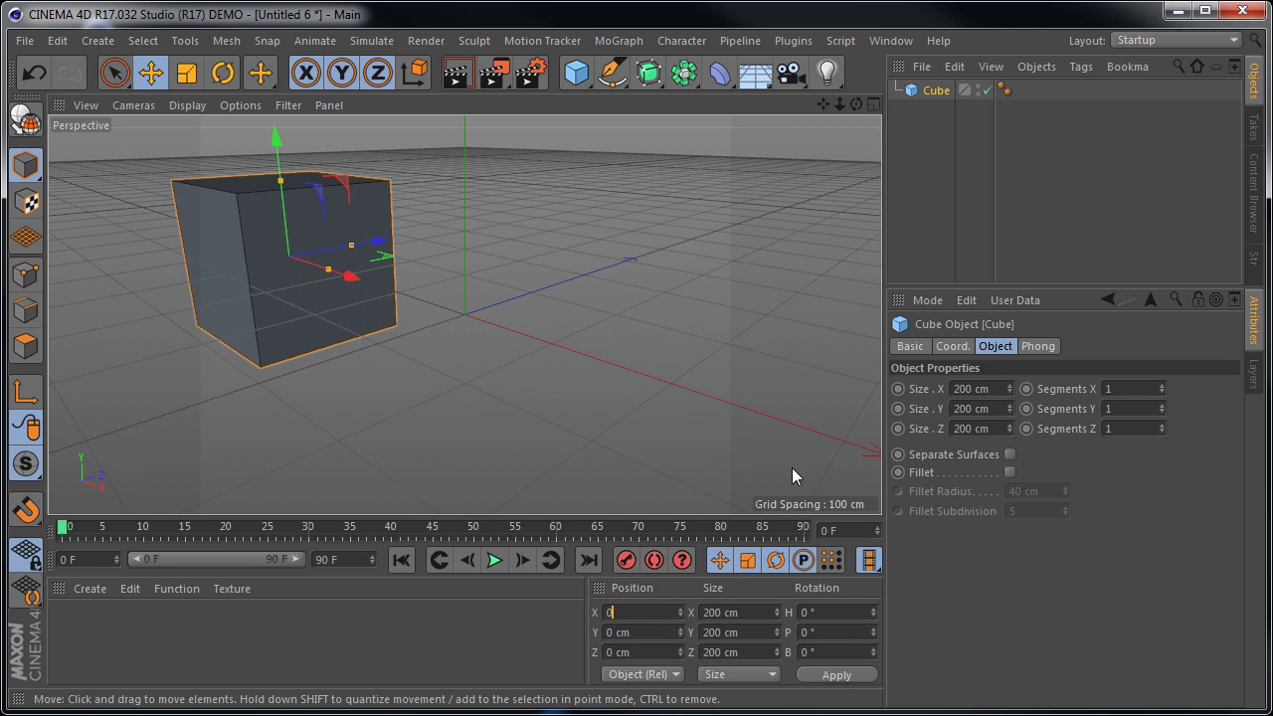
left_click(832, 678)
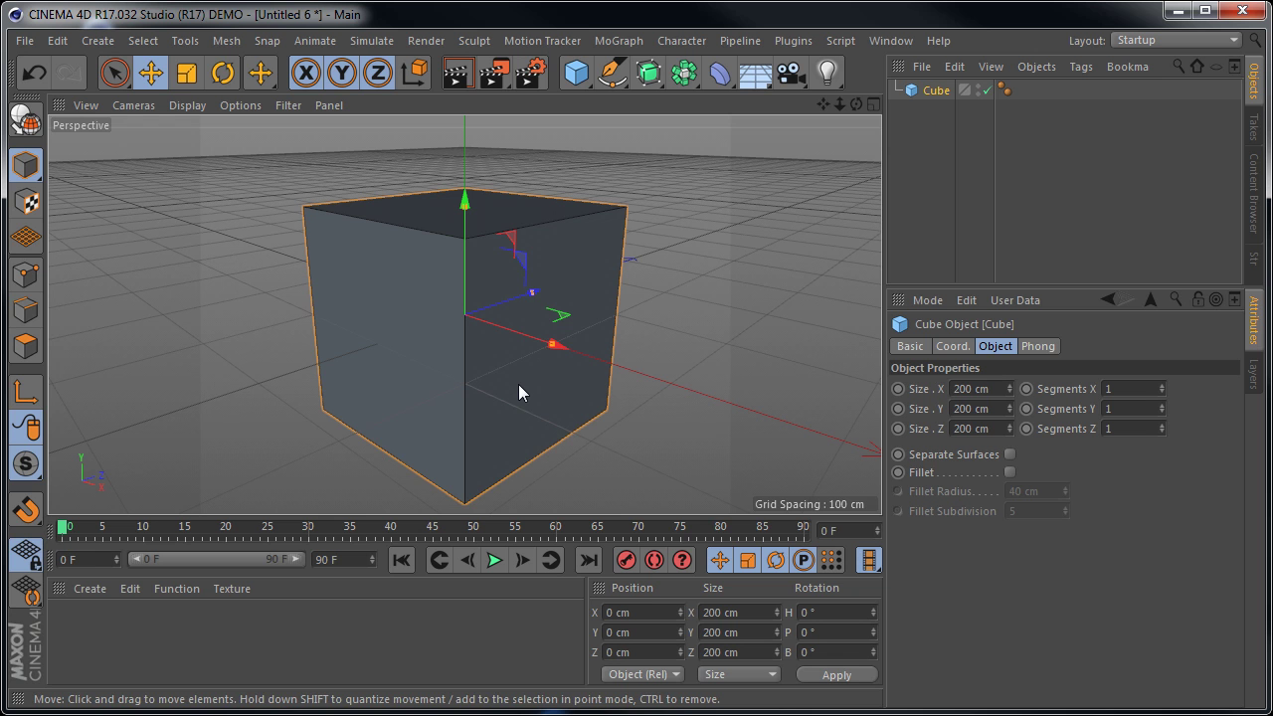
mouse_move(438, 386)
left_mouse_down()
mouse_move(666, 336)
mouse_move(156, 300)
left_mouse_up()
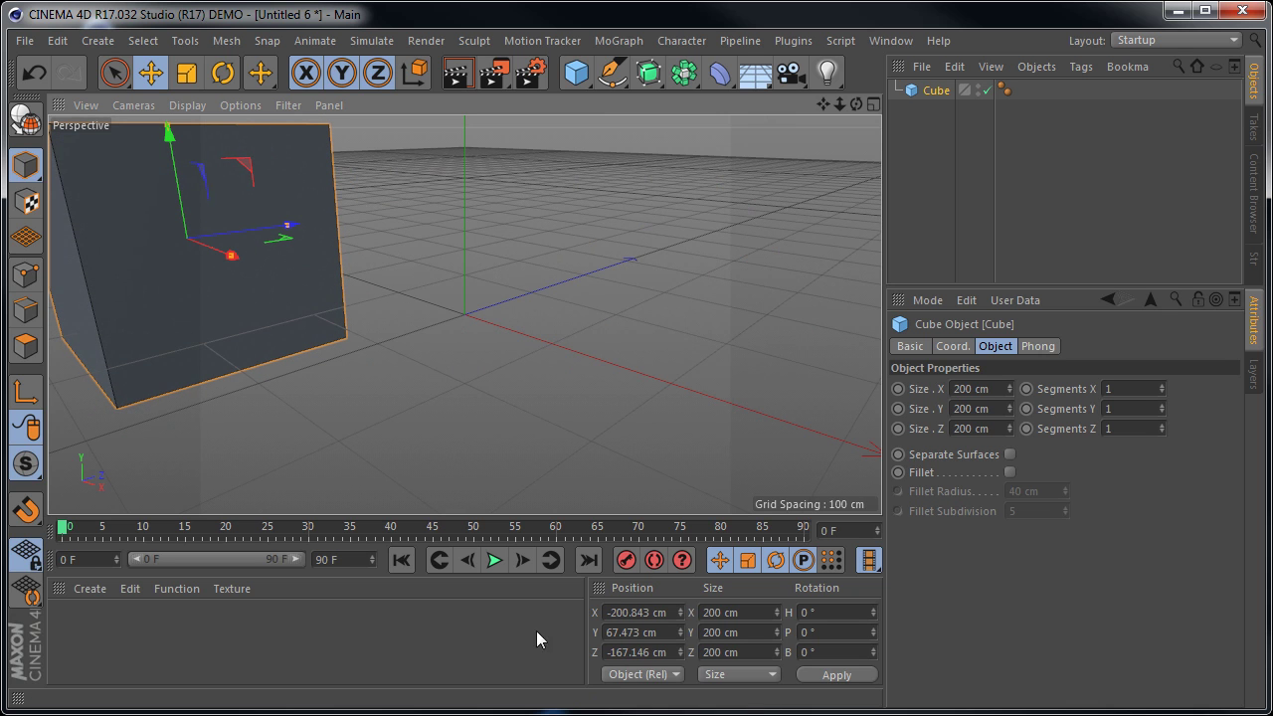
left_click(673, 612)
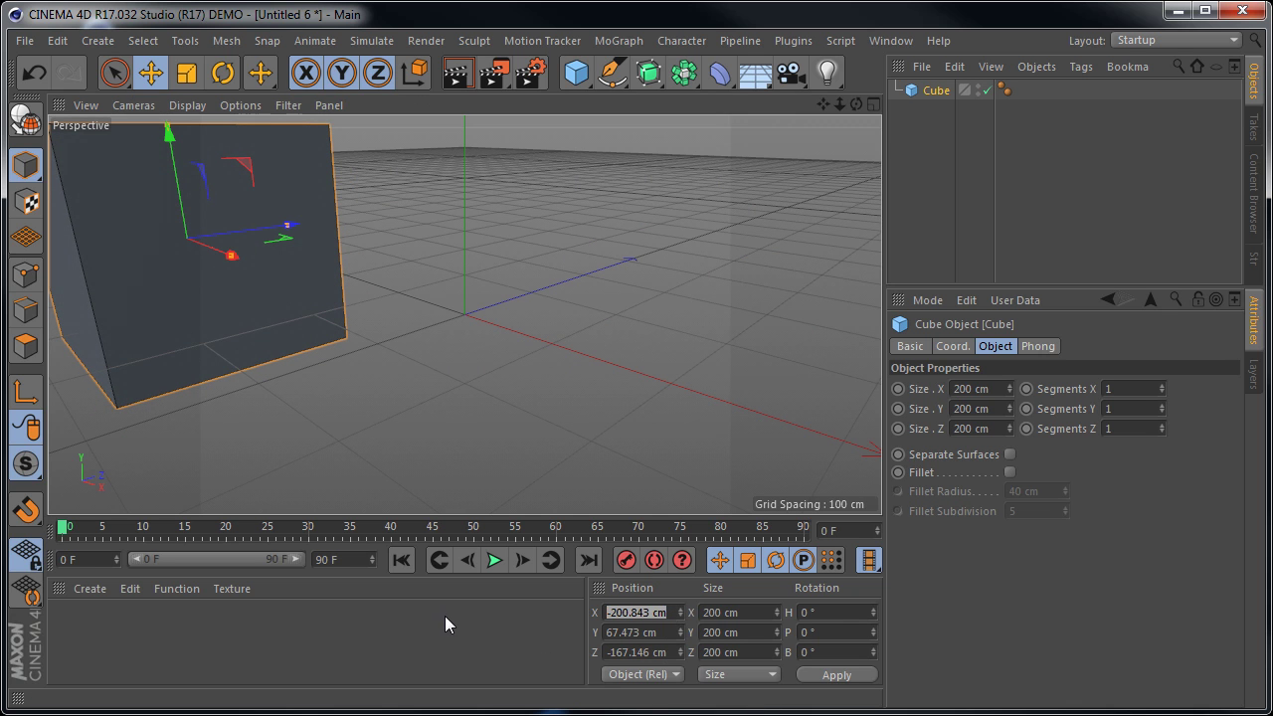
type("0")
key("Tab")
type("0")
key("Tab")
type("0")
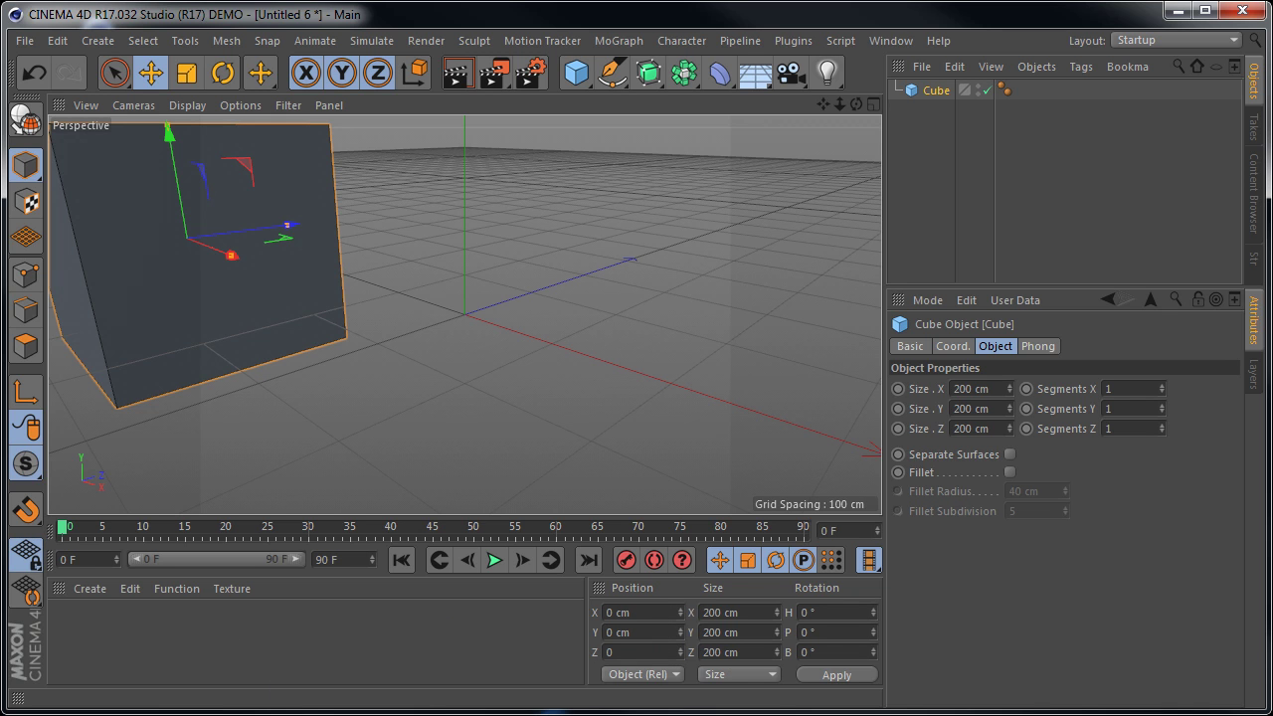
left_click(837, 675)
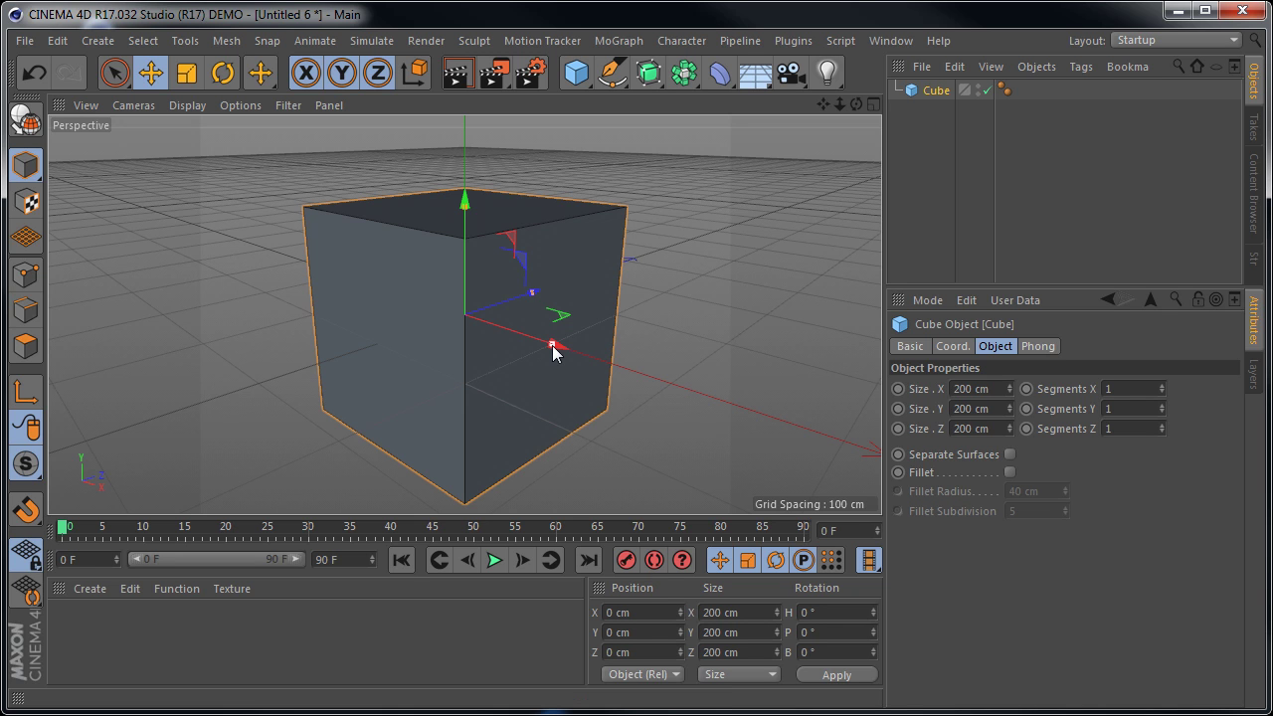
Set the cube's Size X to 100 cm in the Coordinates manager
left_click(712, 610)
type("1")
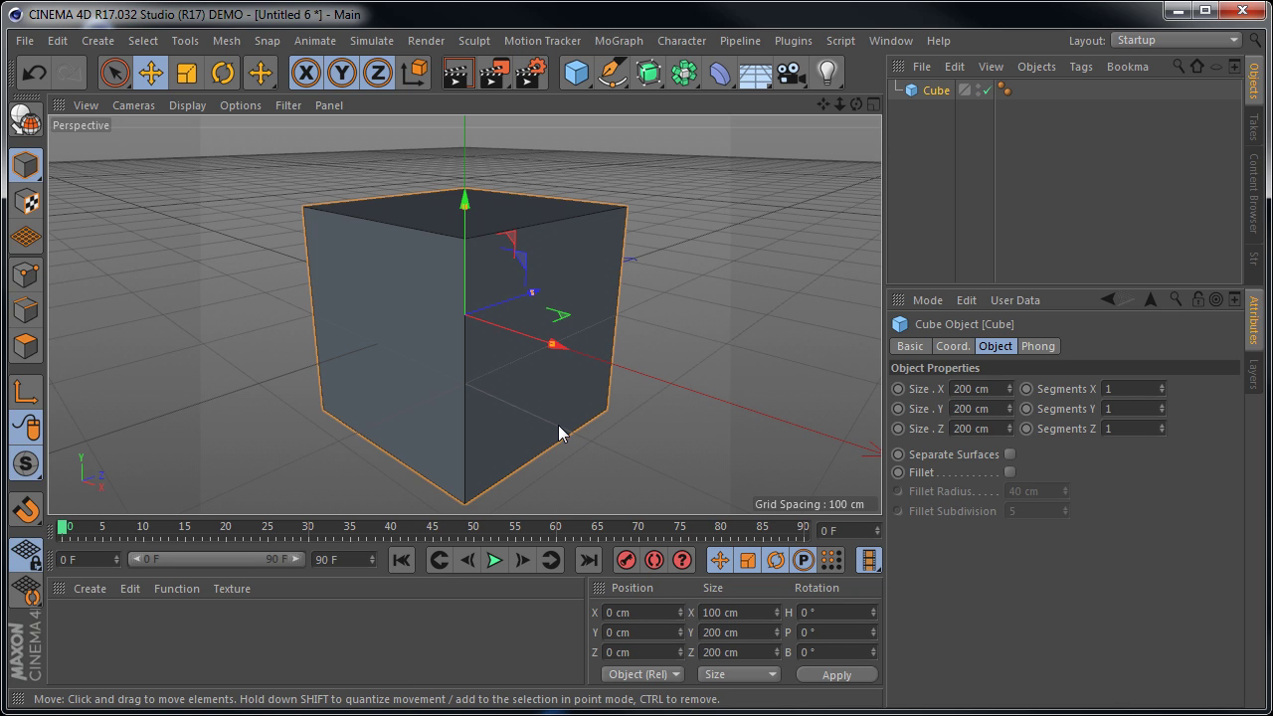
left_click(845, 676)
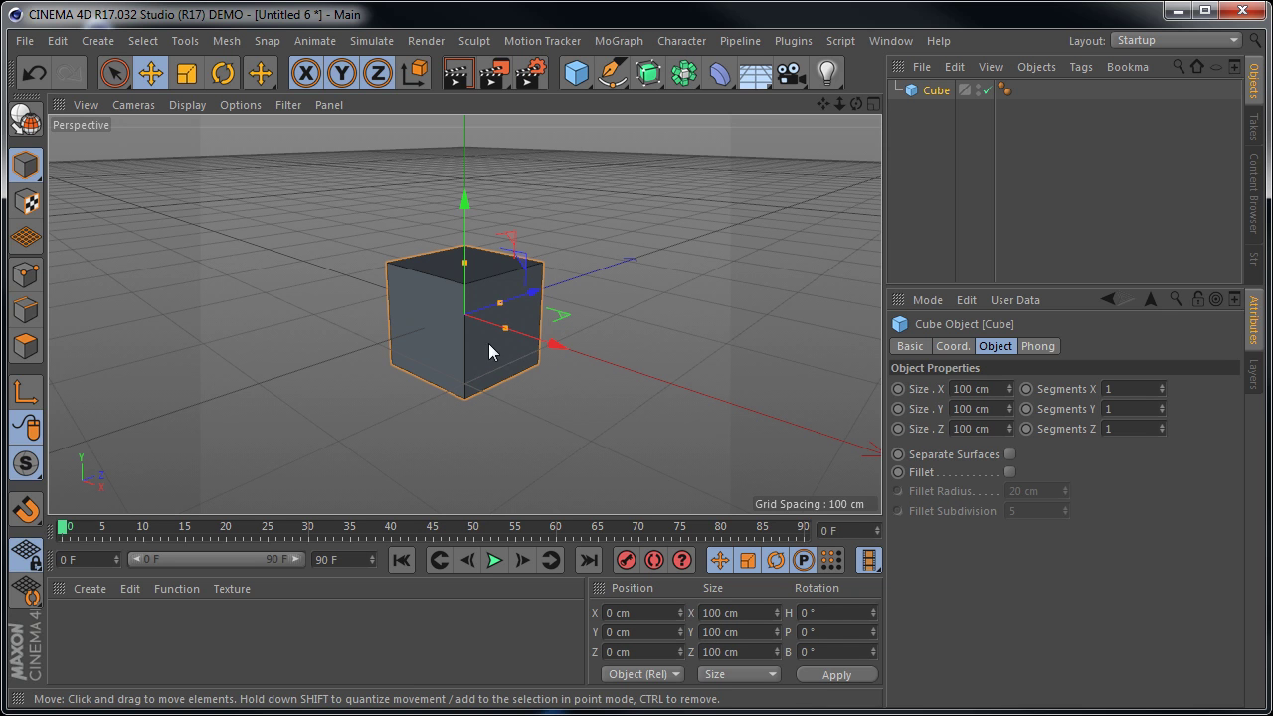
Try a handle stretch and a 300 cm size, undoing each back to 100 cm
left_click_drag(504, 328, 607, 362)
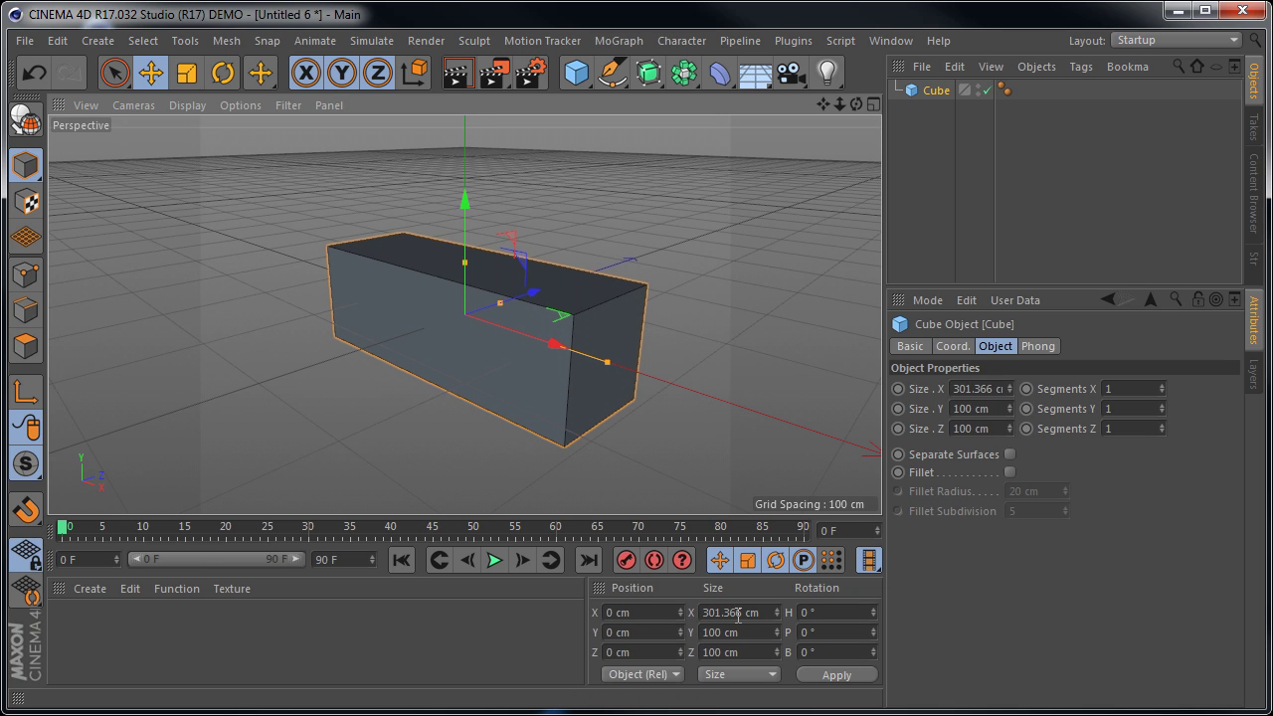
key("ctrl+z")
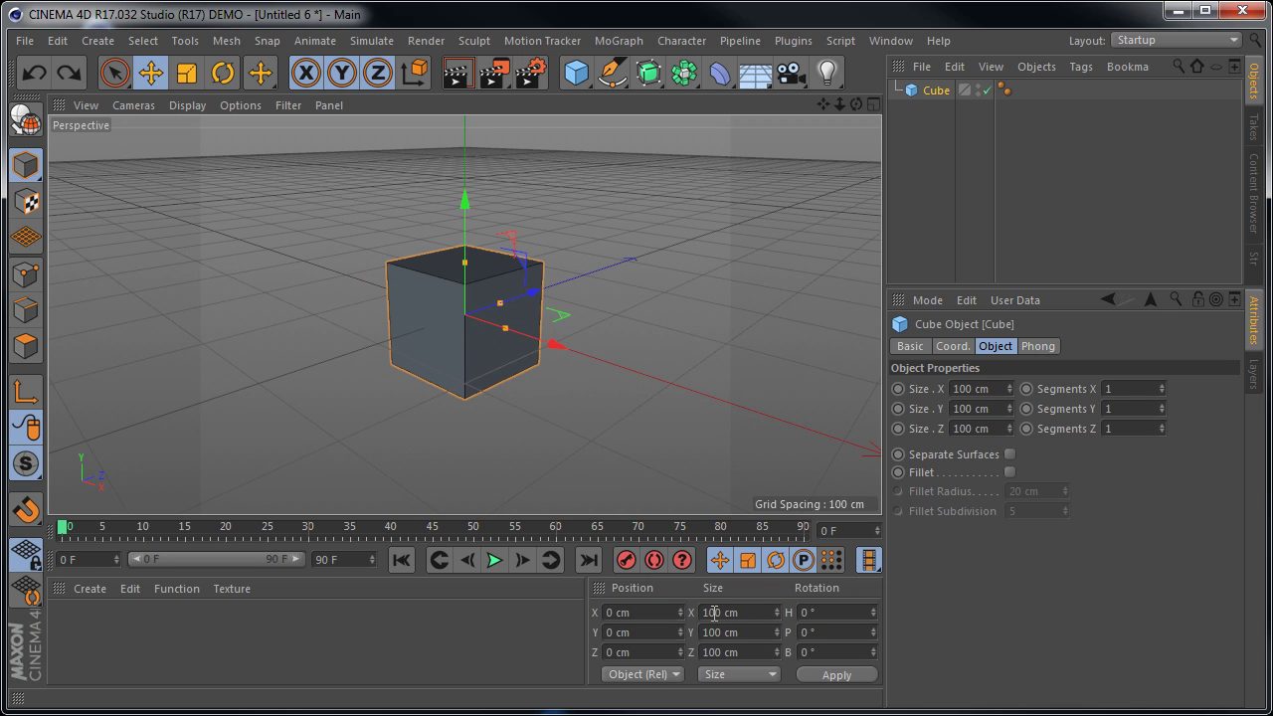
type("3")
left_click(825, 677)
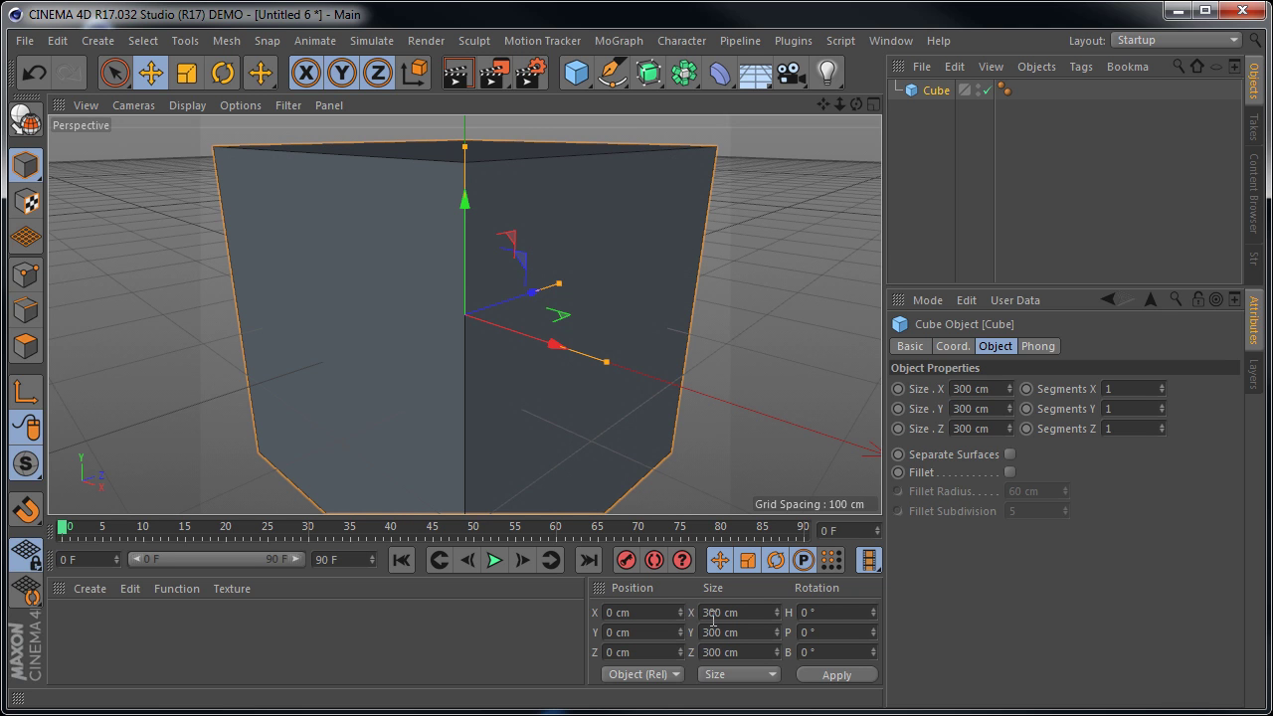
key("ctrl+z")
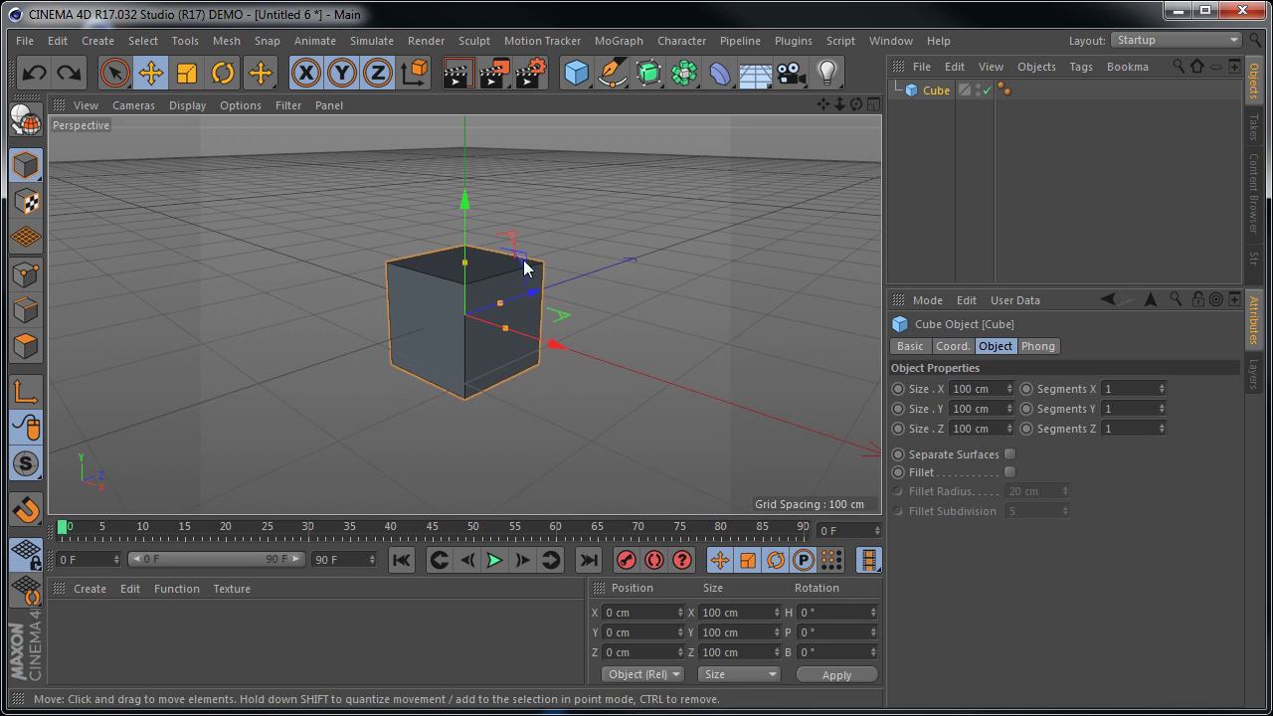
left_click(1134, 173)
left_click(938, 91)
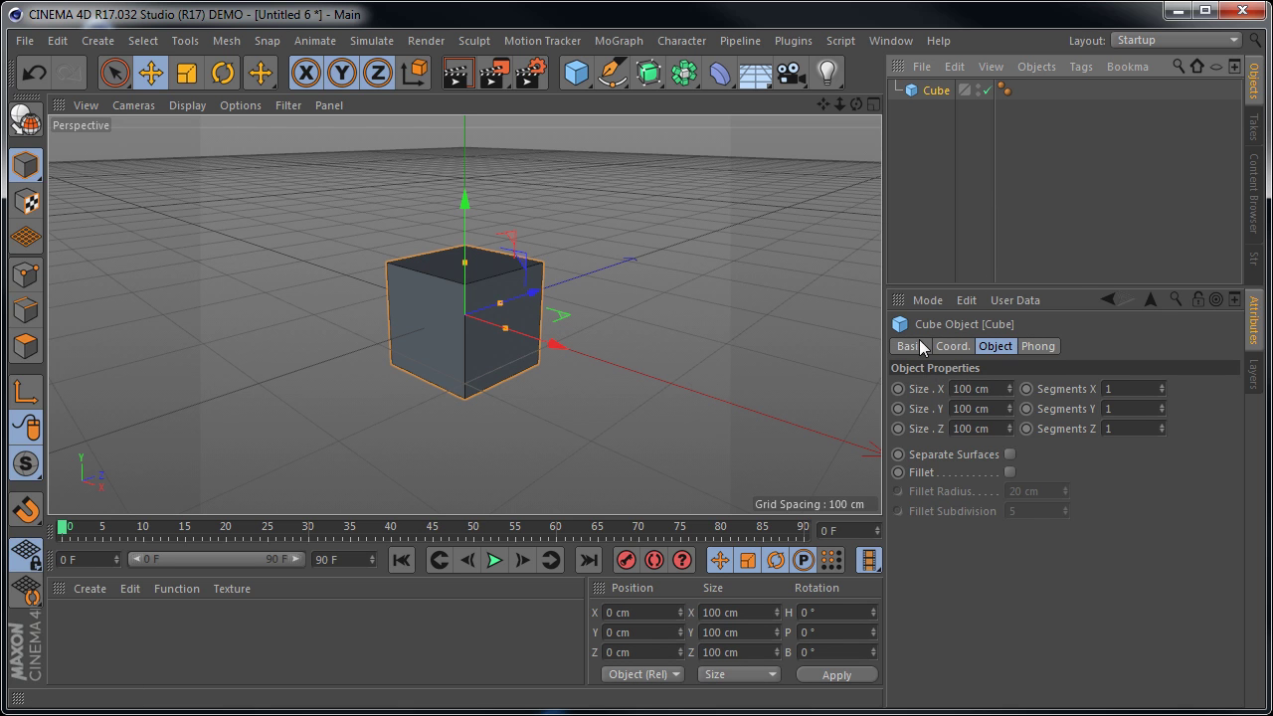
left_click(910, 345)
left_click(951, 346)
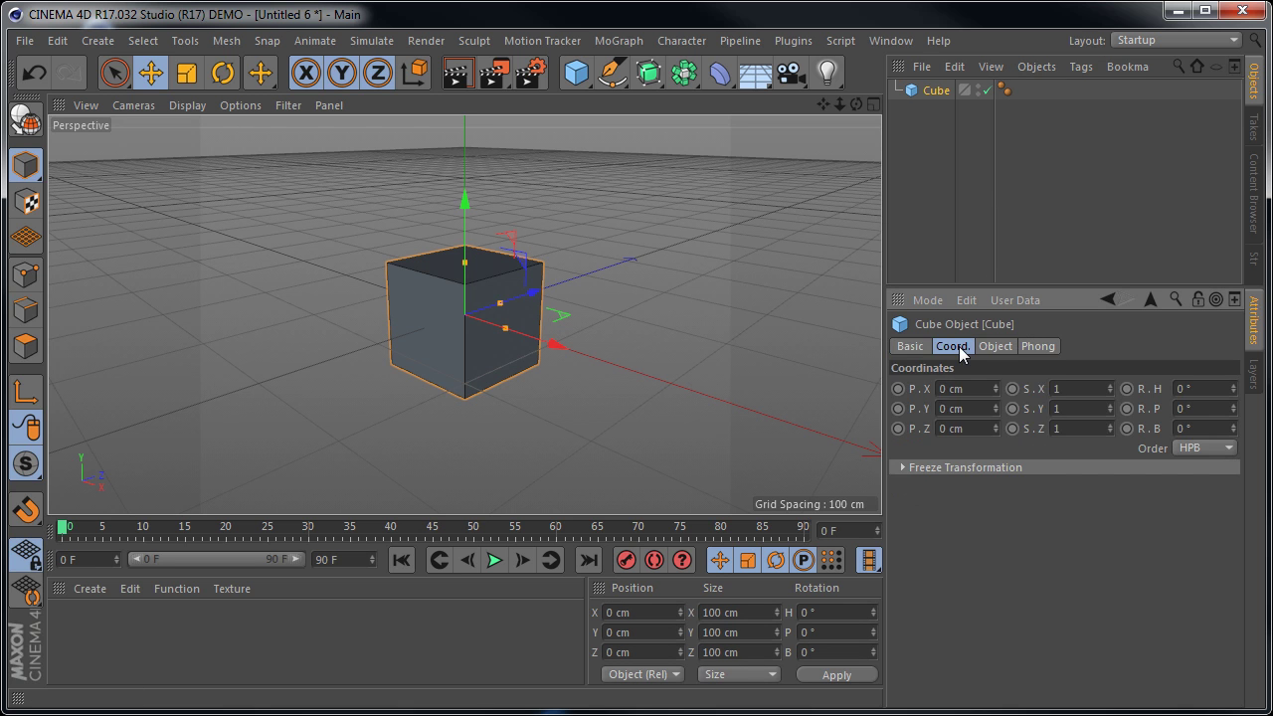
left_click(997, 348)
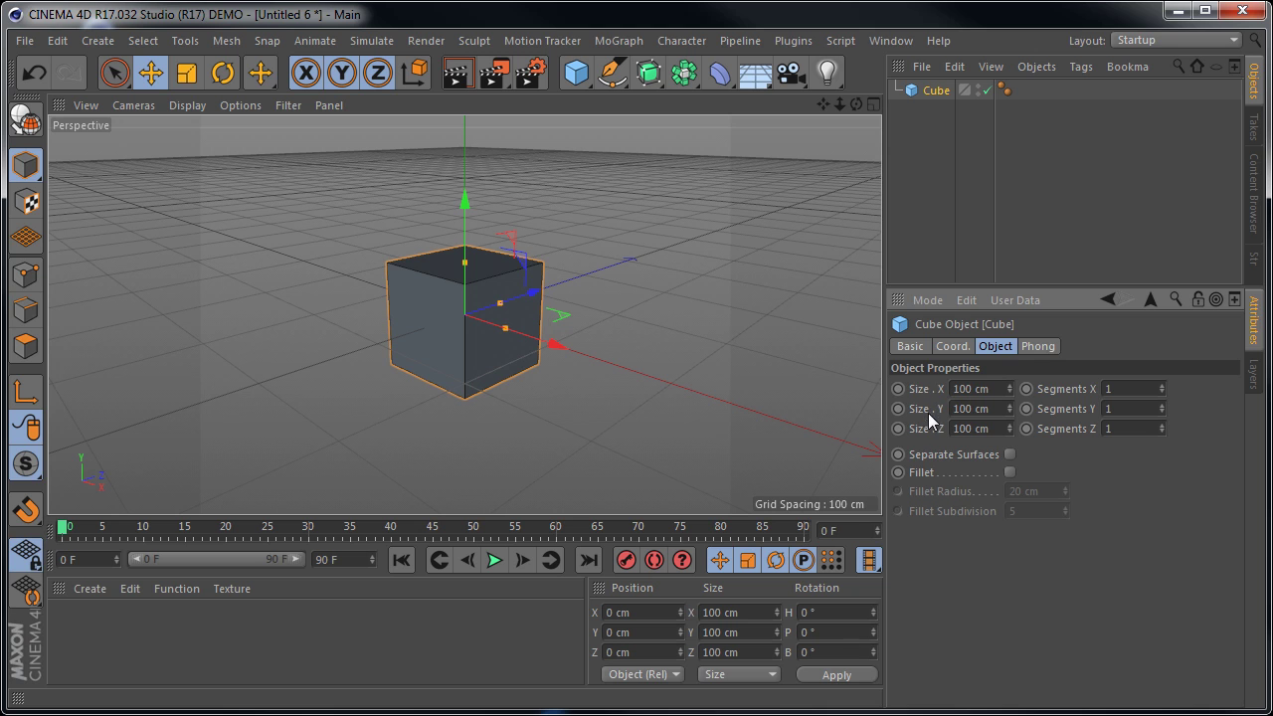
left_click(1012, 385)
Enter Size X 100, Size Y 50 and Size Z 20 cm in the Attributes Object tab
left_click_drag(1011, 386, 1011, 389)
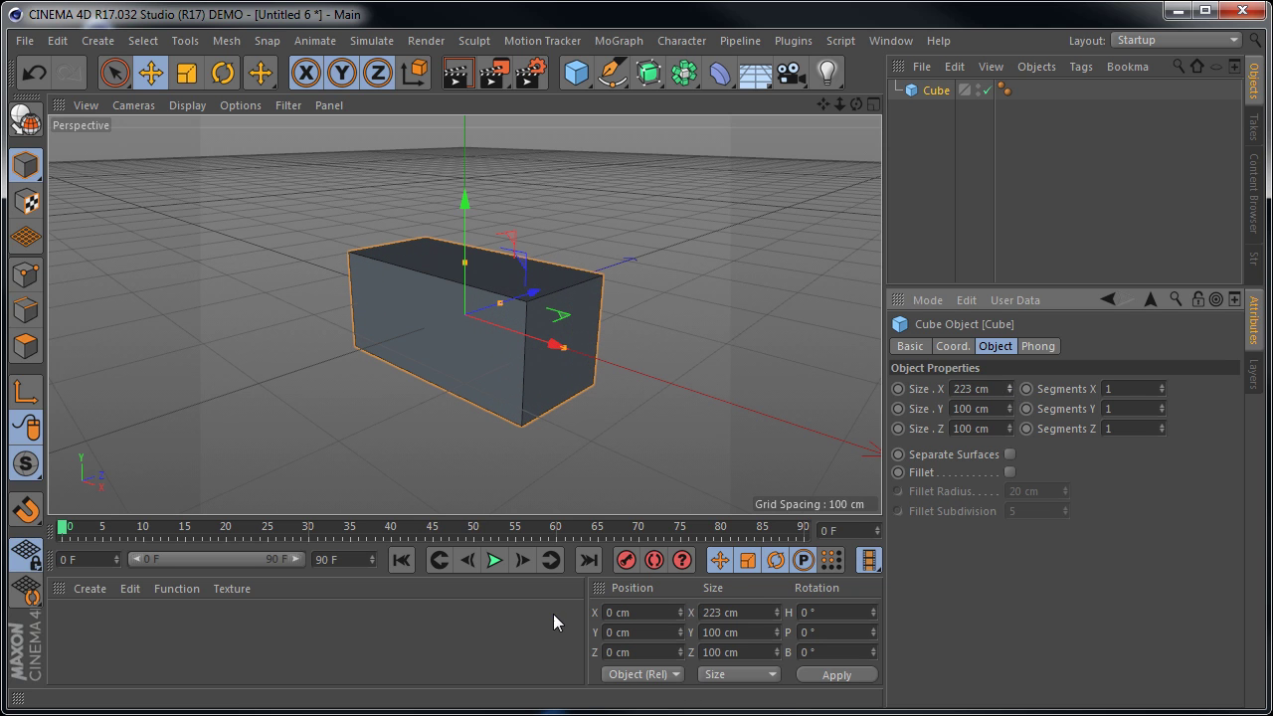
left_click(1001, 386)
type("100")
key("Tab")
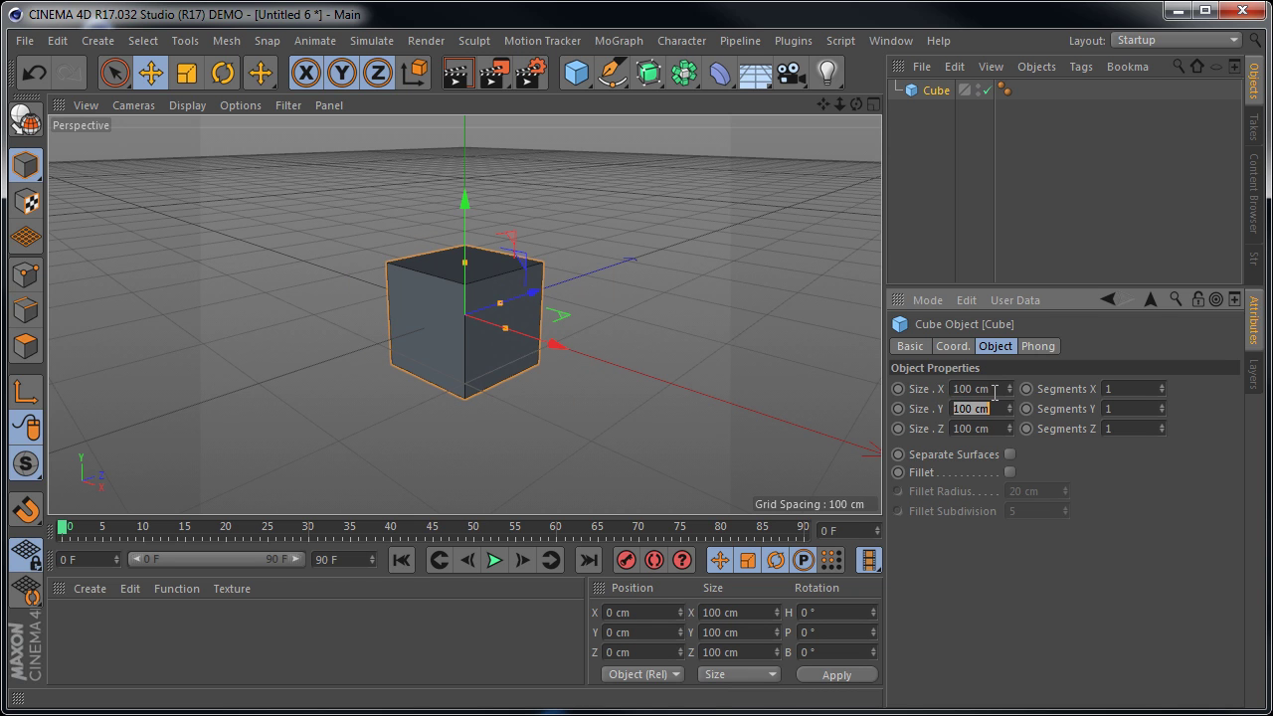
type("50")
key("Tab")
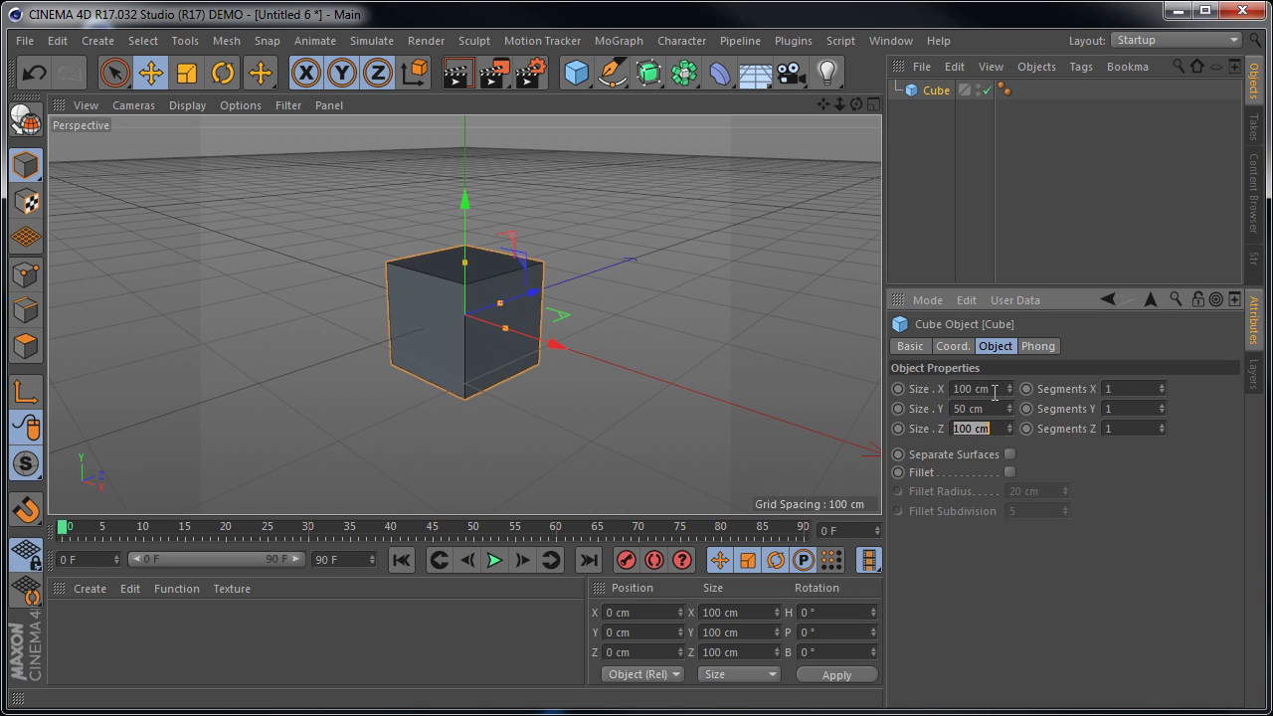
type("20")
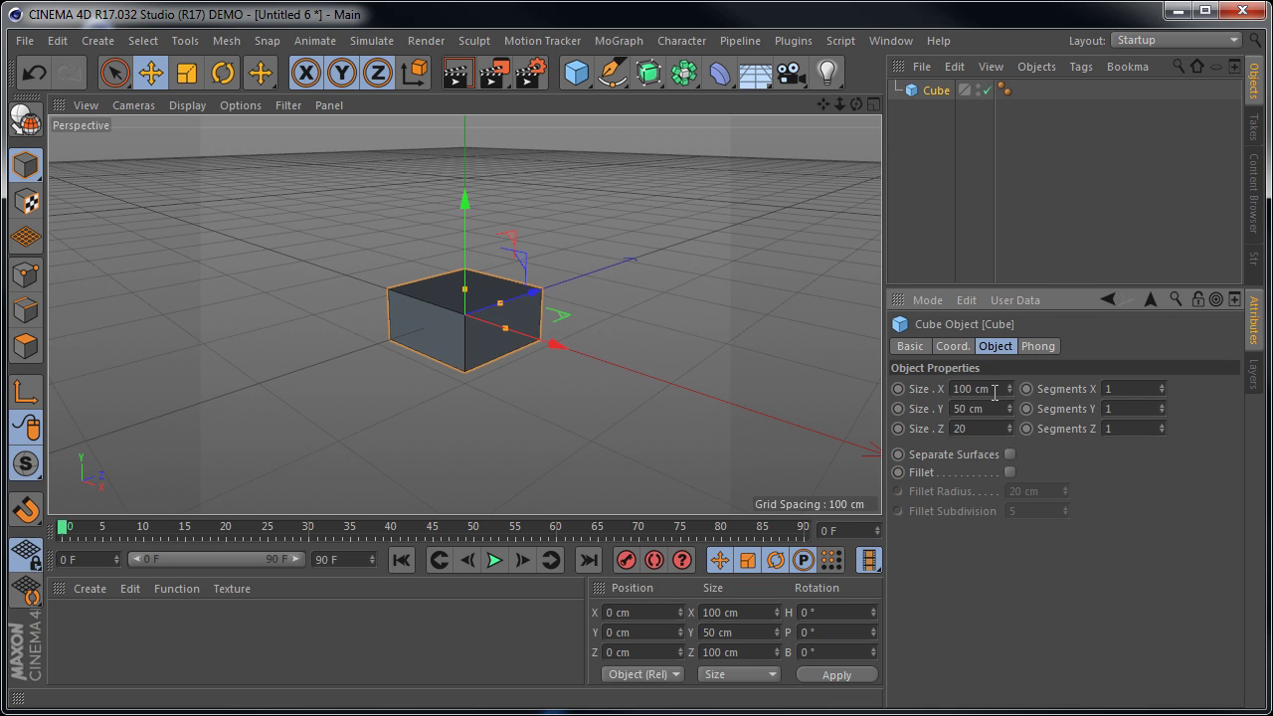
key("Return")
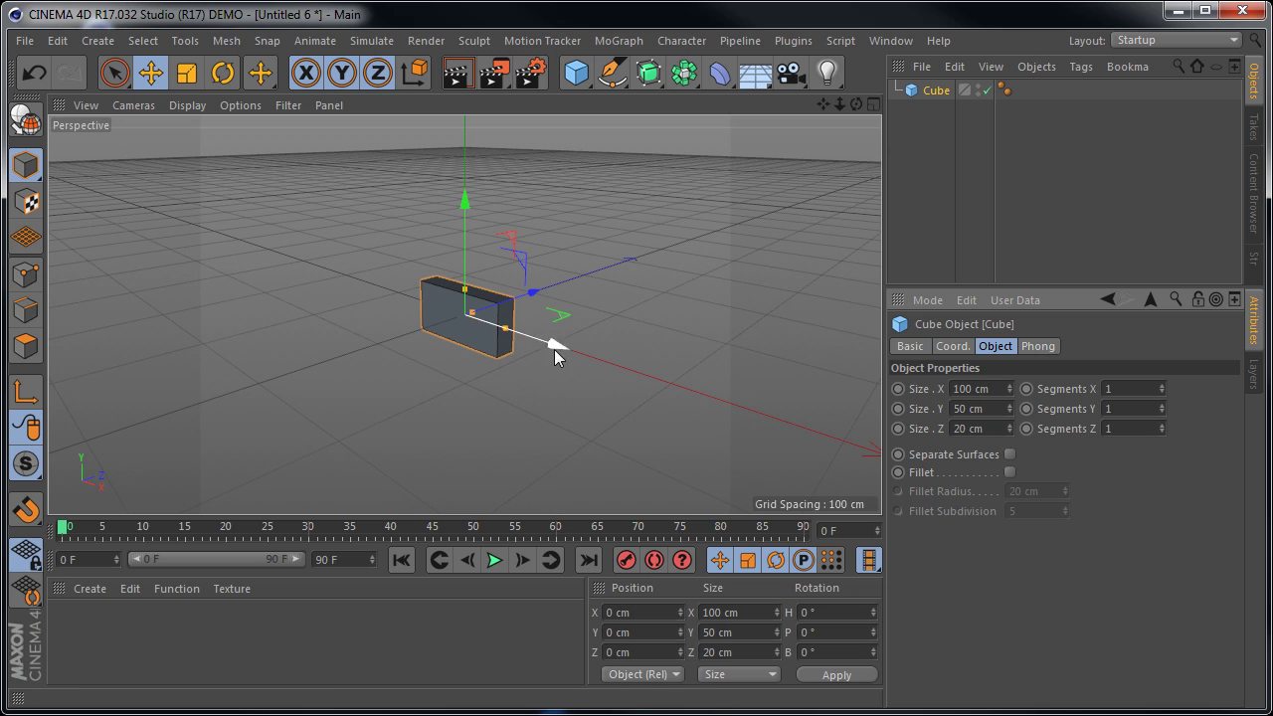
Apply Size X 200 cm, then stretch the box along X and Z with its handles
left_click(704, 612)
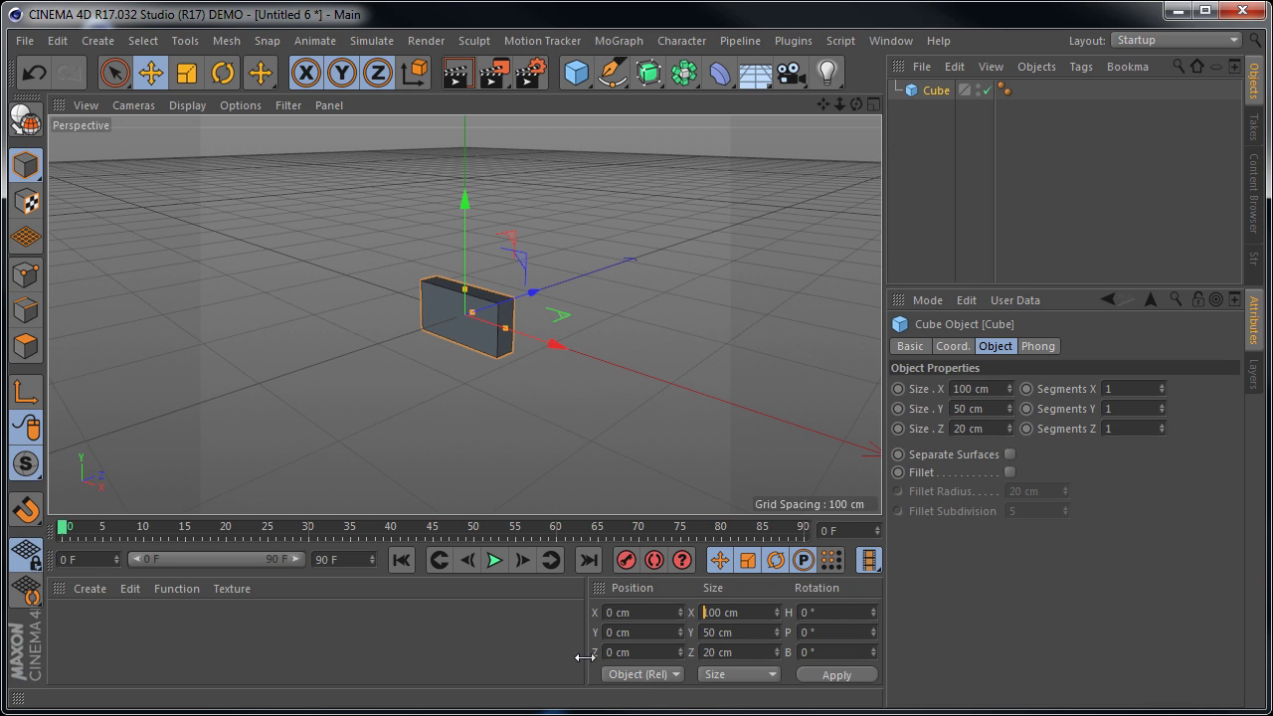
type("2")
left_click(848, 678)
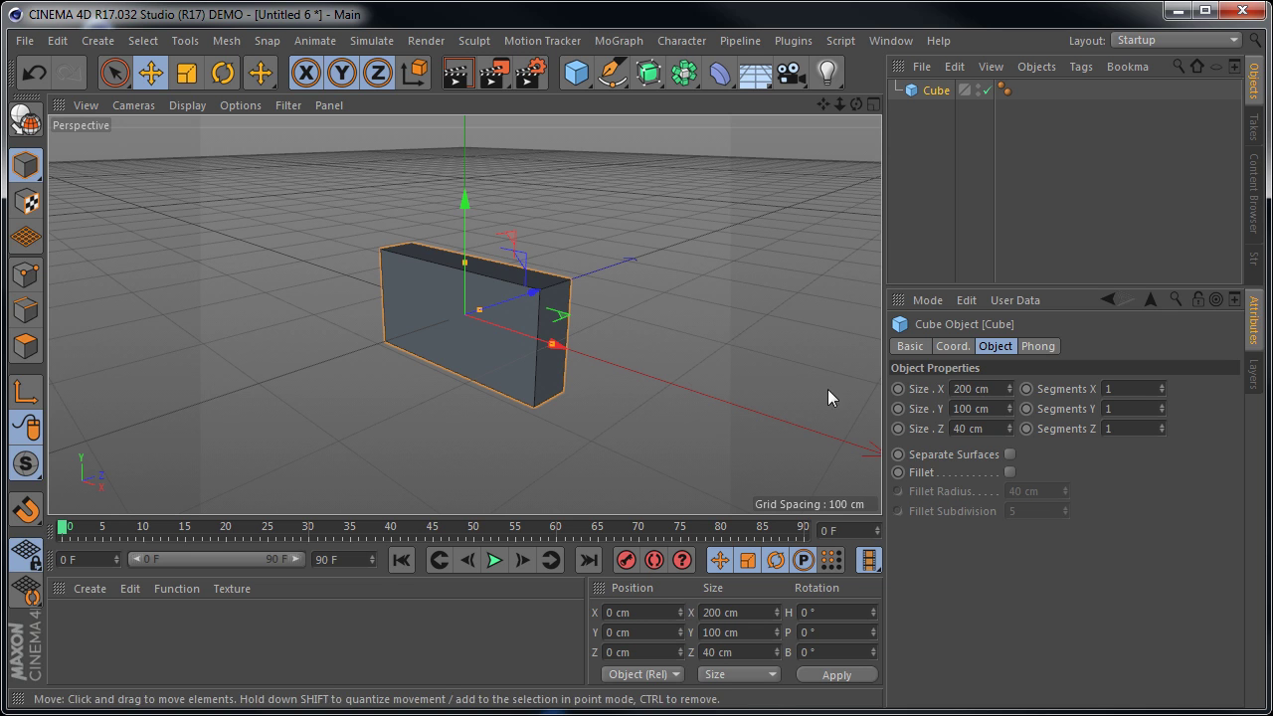
left_click_drag(554, 347, 563, 348)
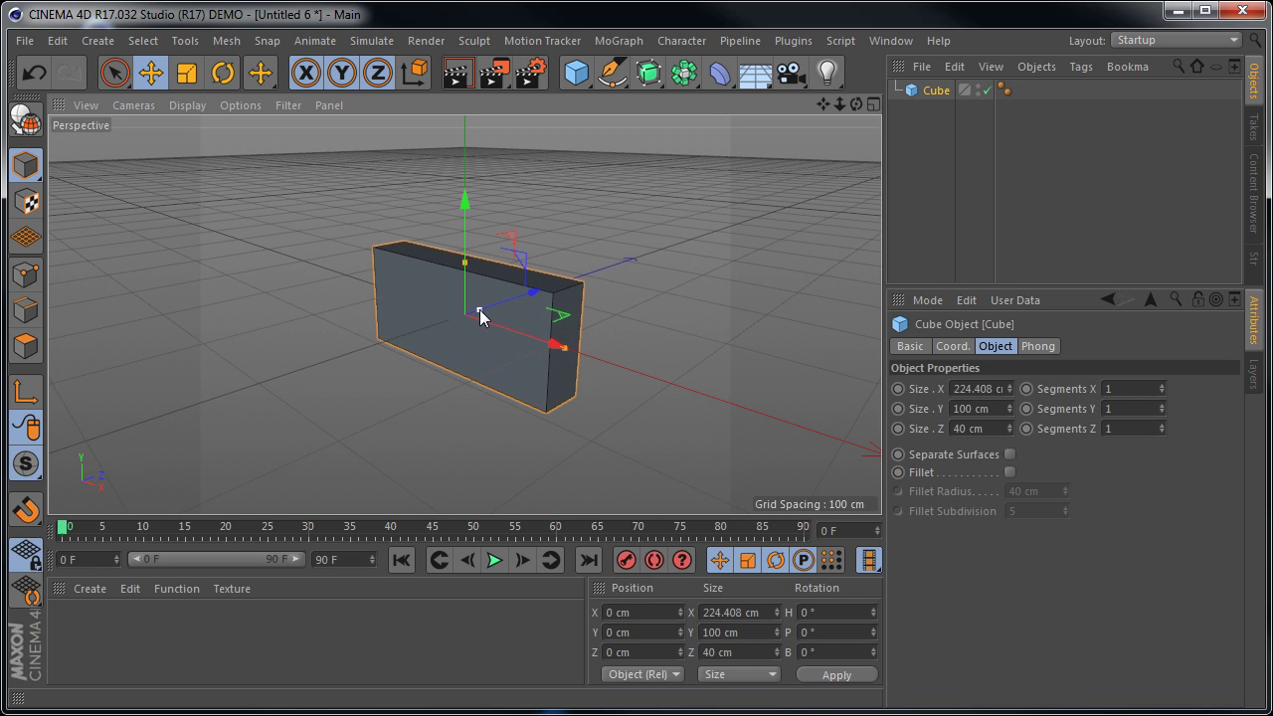
left_click_drag(485, 312, 505, 316)
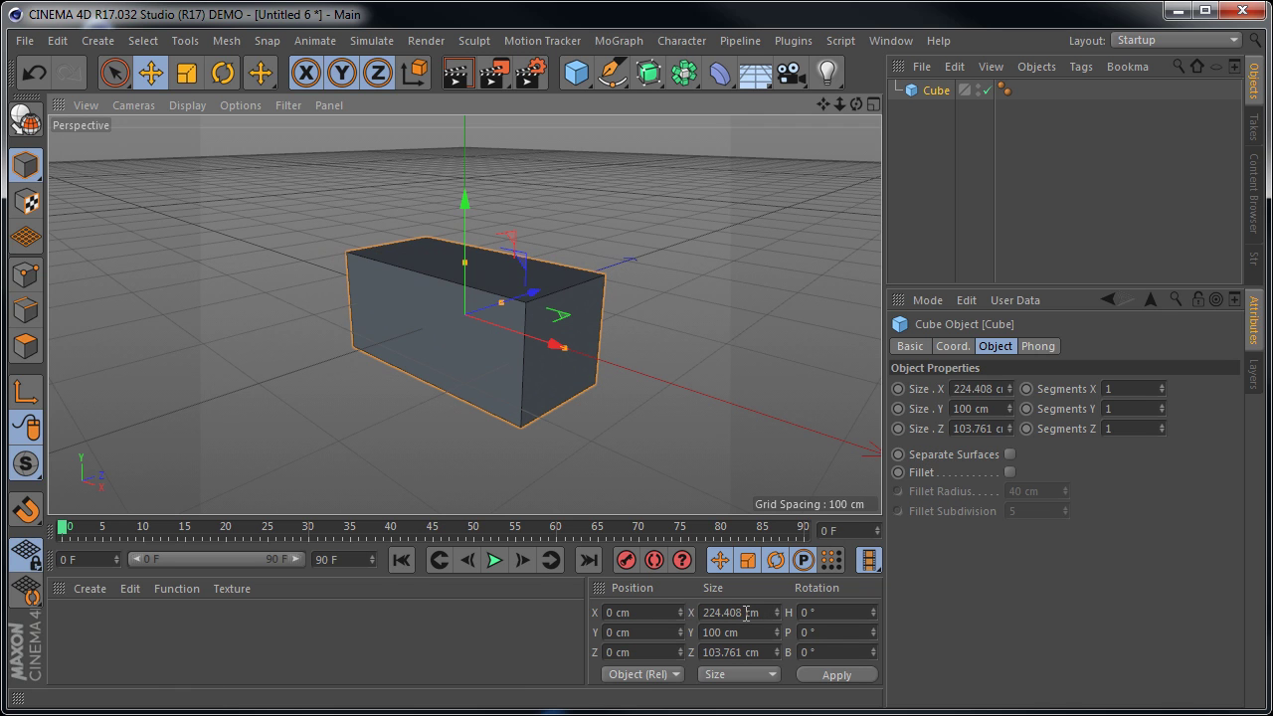
Set Size X and Z back to 100 cm in Attributes, then reselect the cube
left_click(986, 389)
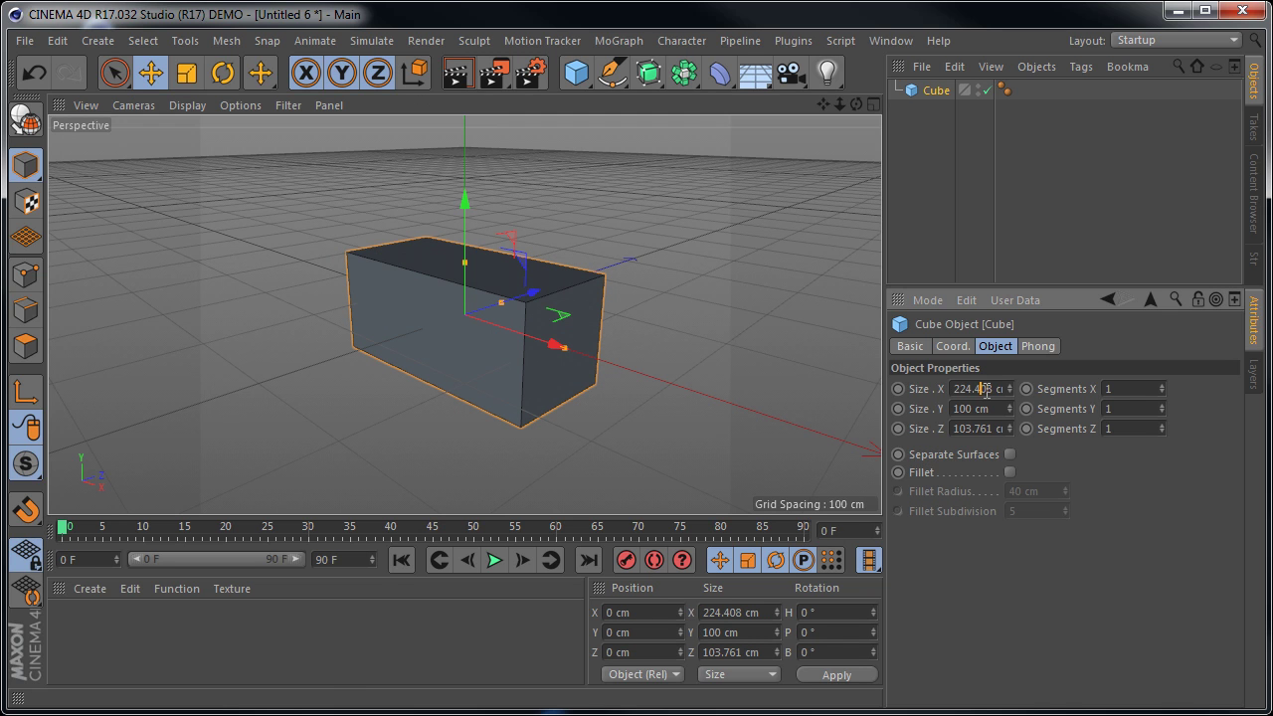
double_click(952, 388)
type("100")
key("Tab")
key("Tab")
type("100")
key("Return")
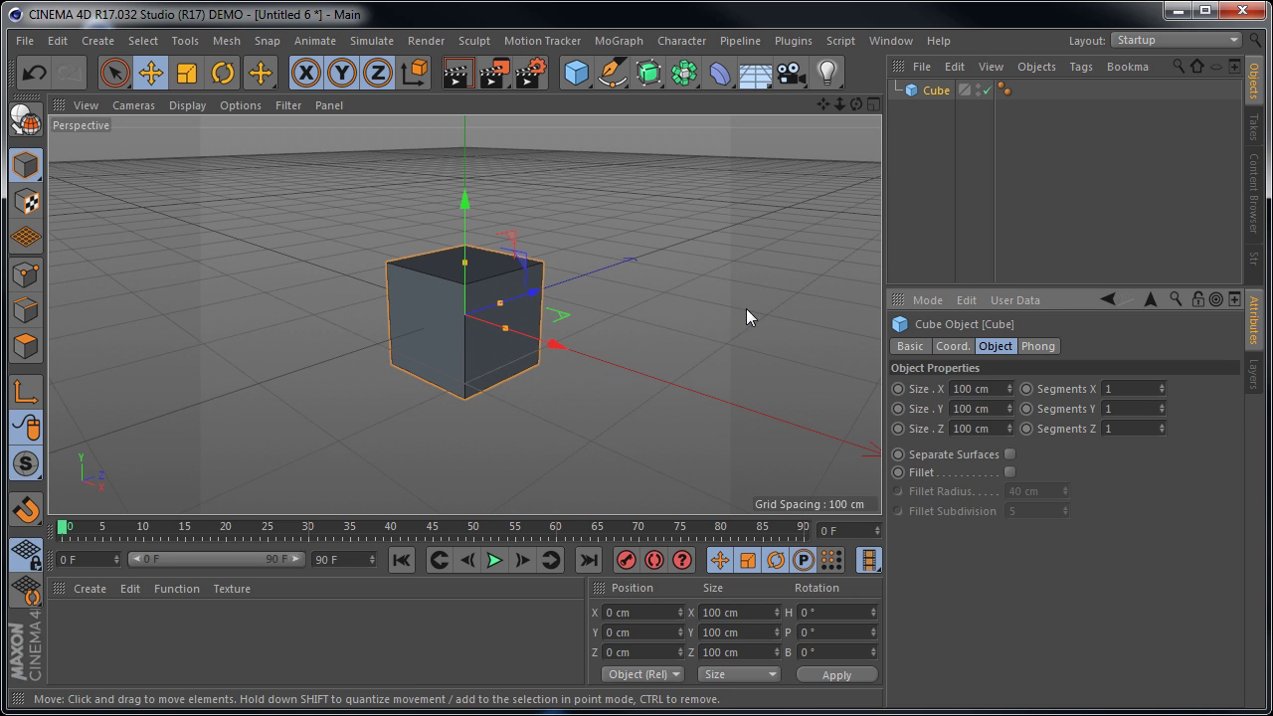
left_click(737, 309)
left_click(513, 332)
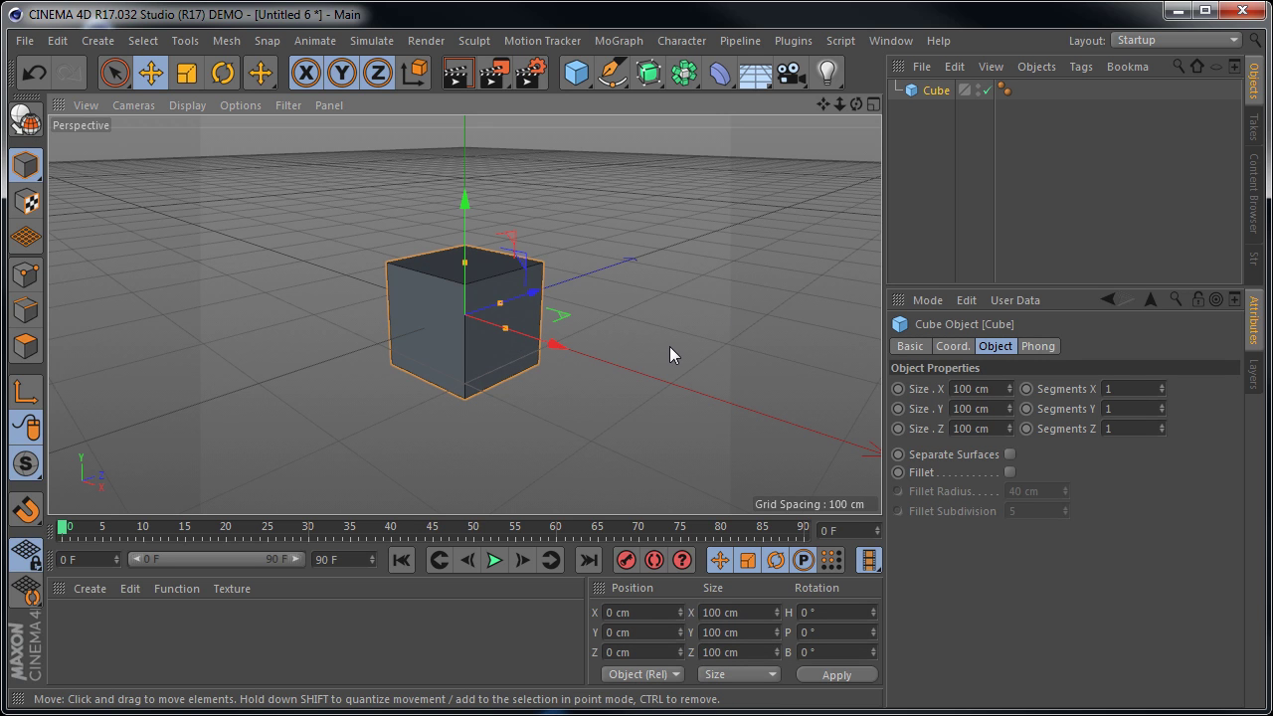